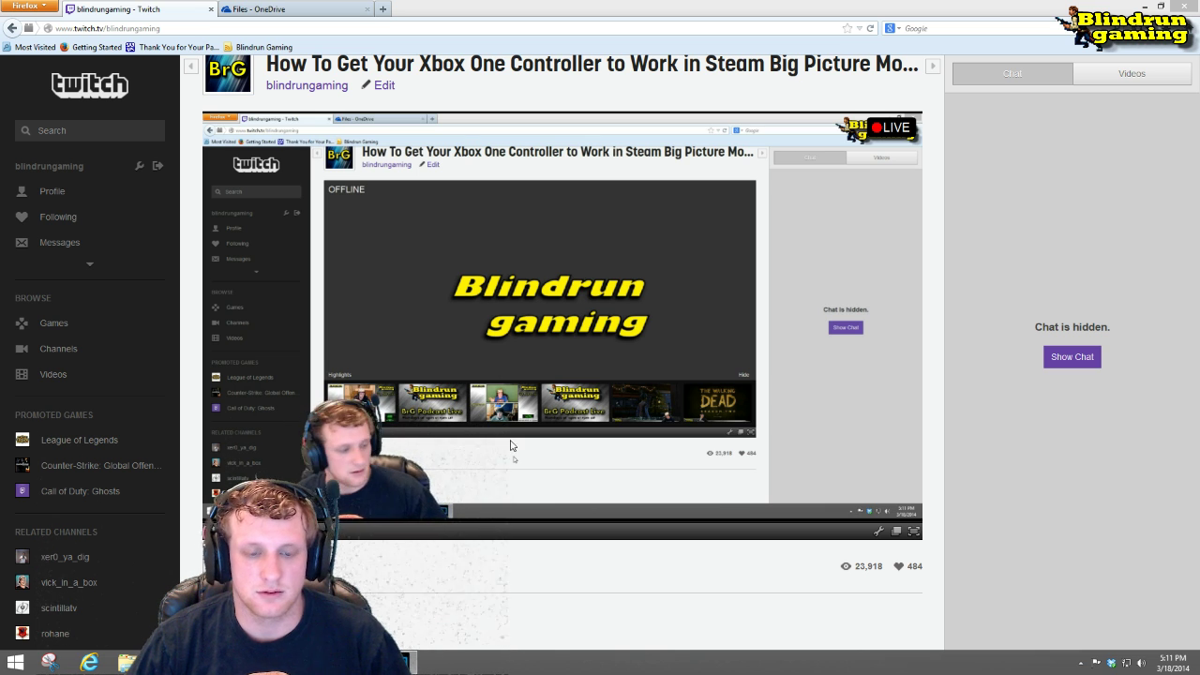
Step: Show the OneDrive page sharing XboxGamePad_1.01, and open Device Manager
click(281, 9)
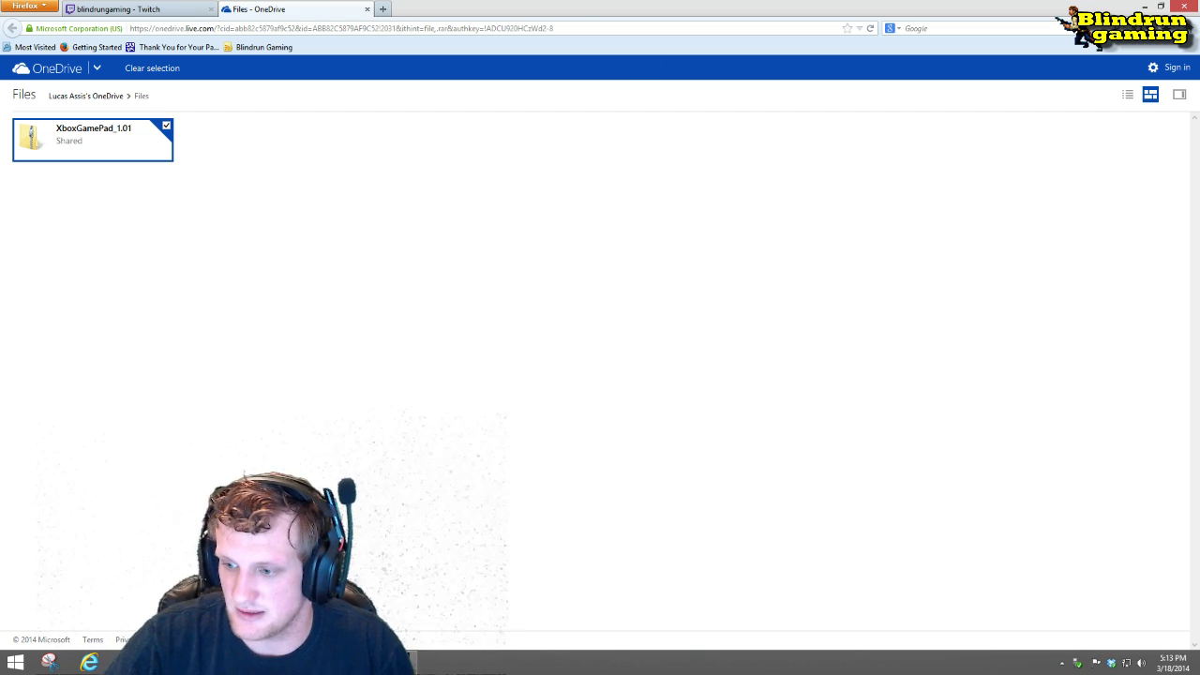
right_click(15, 663)
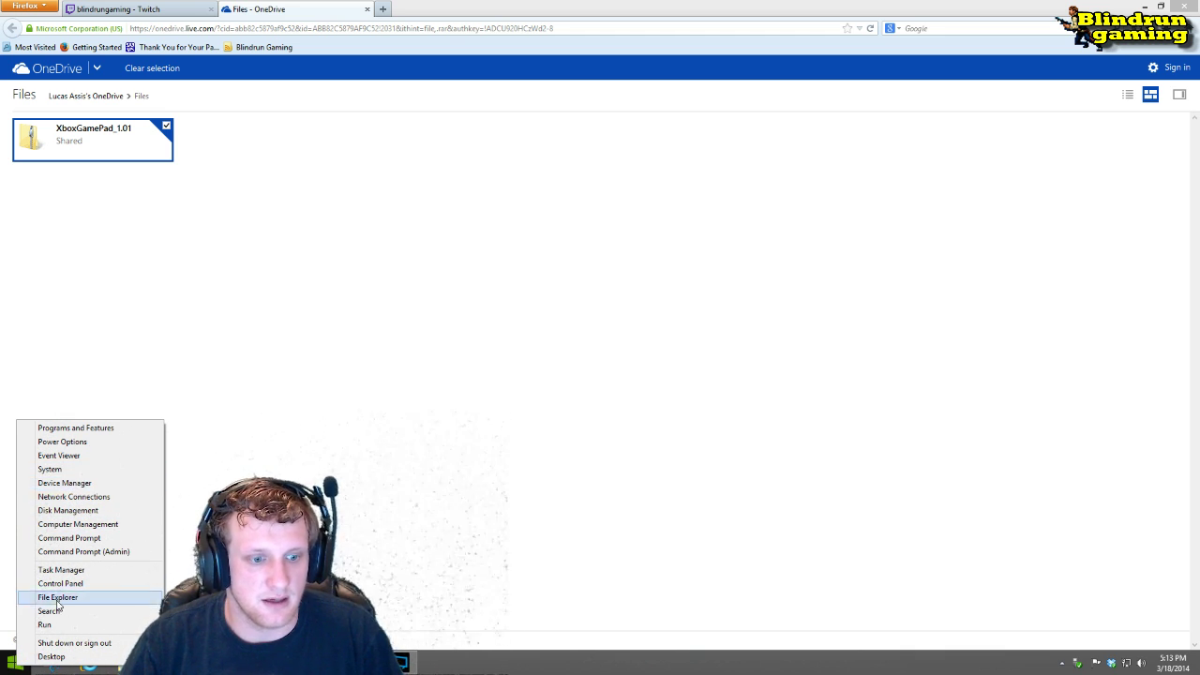
click(66, 484)
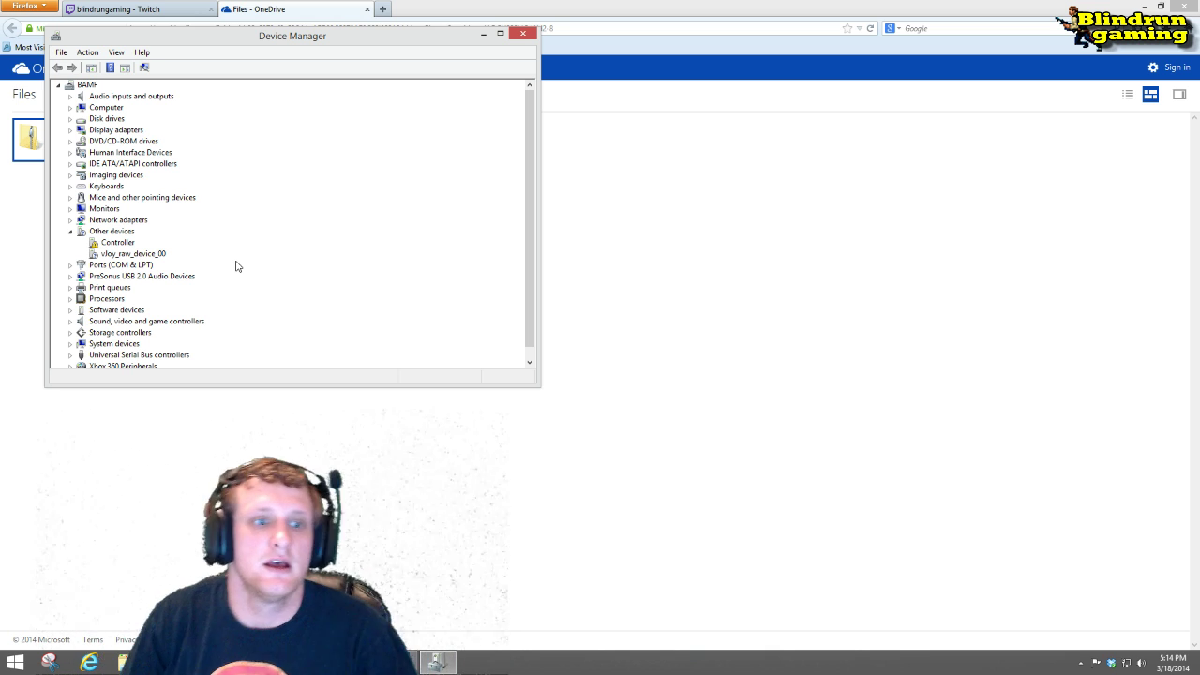
click(110, 244)
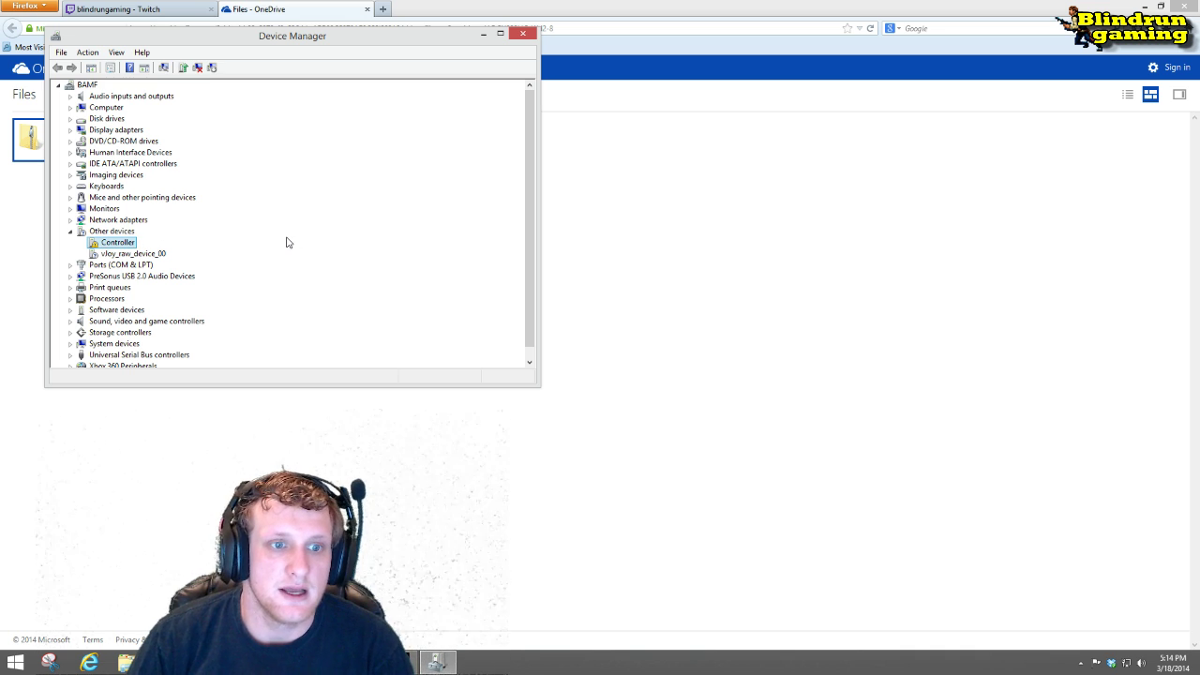
right_click(107, 247)
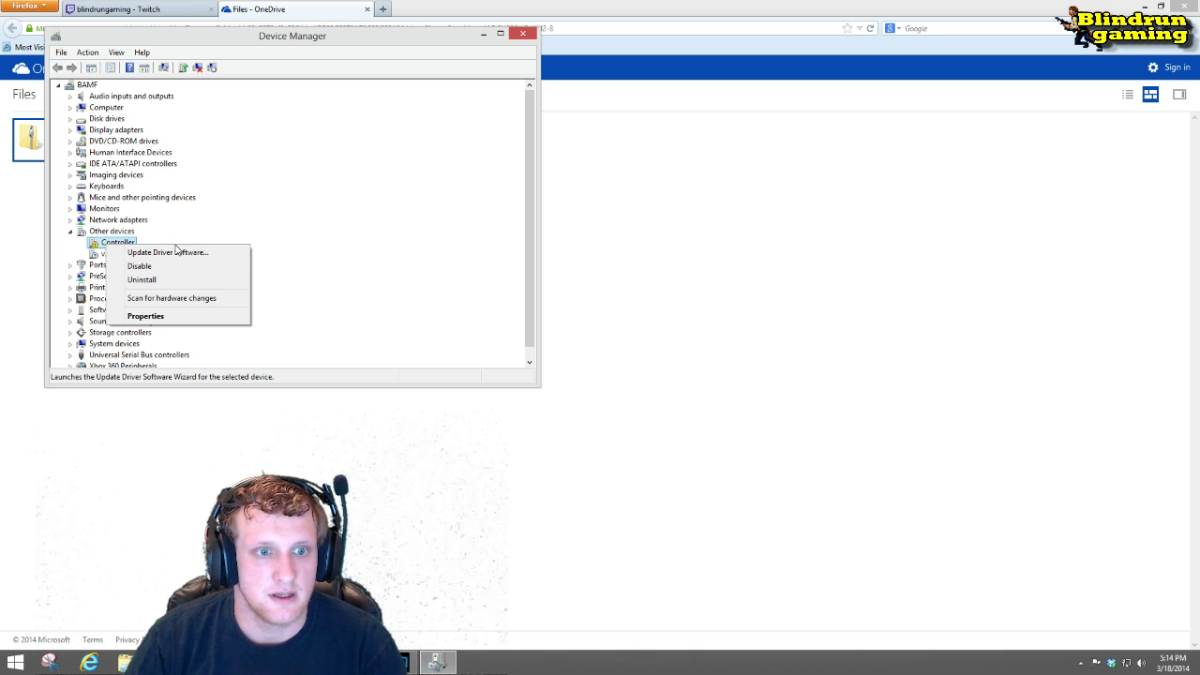
click(178, 252)
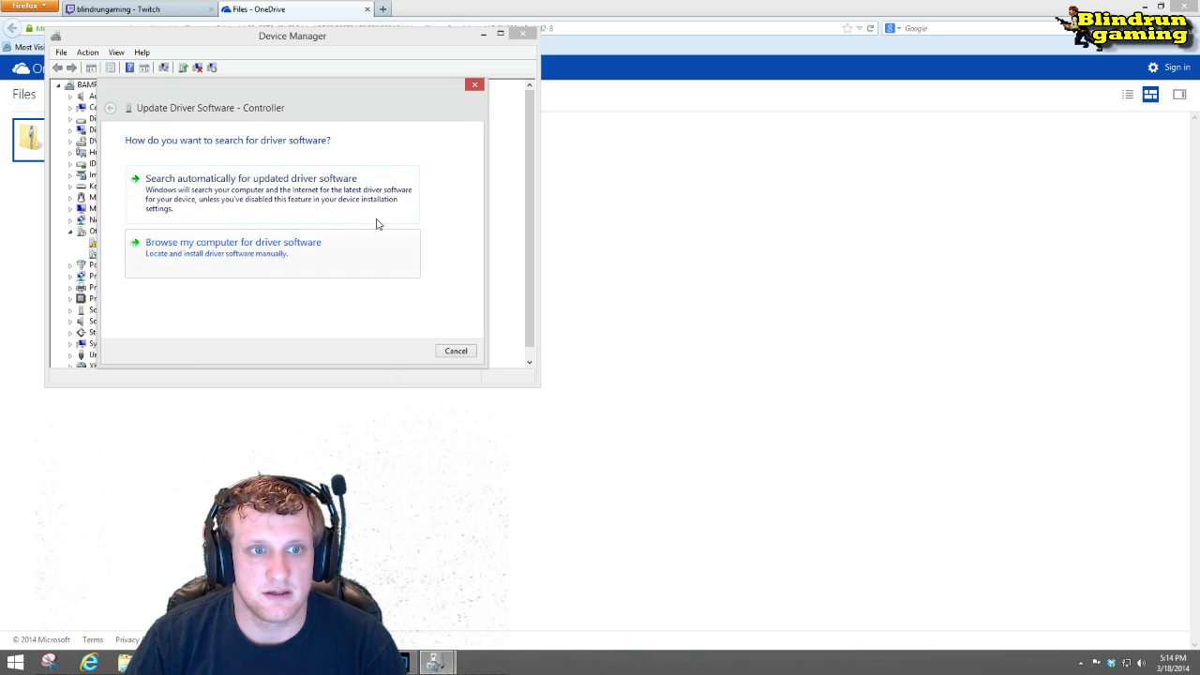
drag(283, 101, 339, 99)
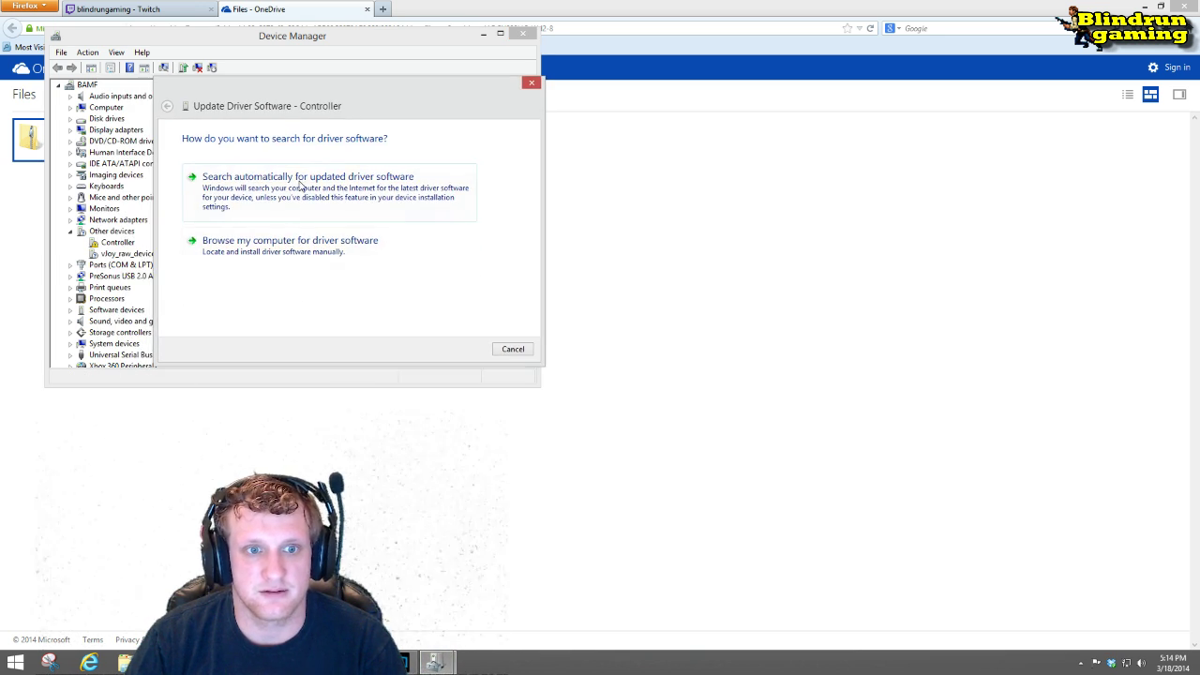
click(293, 245)
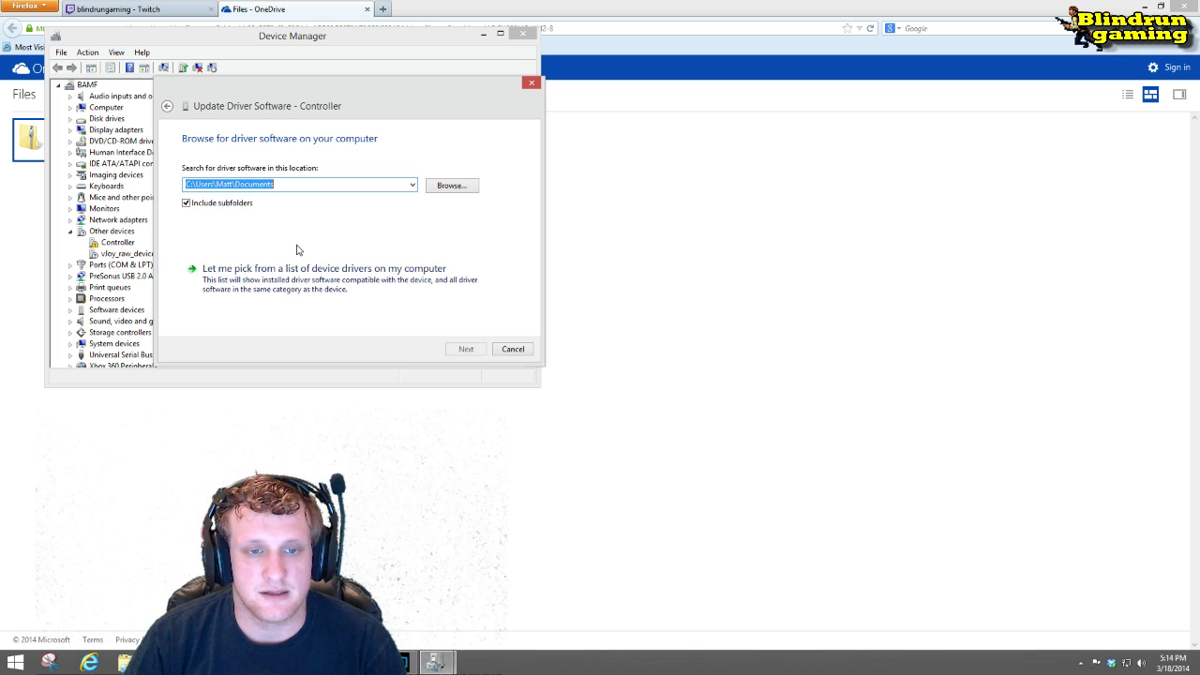
click(514, 348)
Step: Start a driver update for the Controller under Other devices, choosing to pick from the drivers already on the computer
right_click(116, 246)
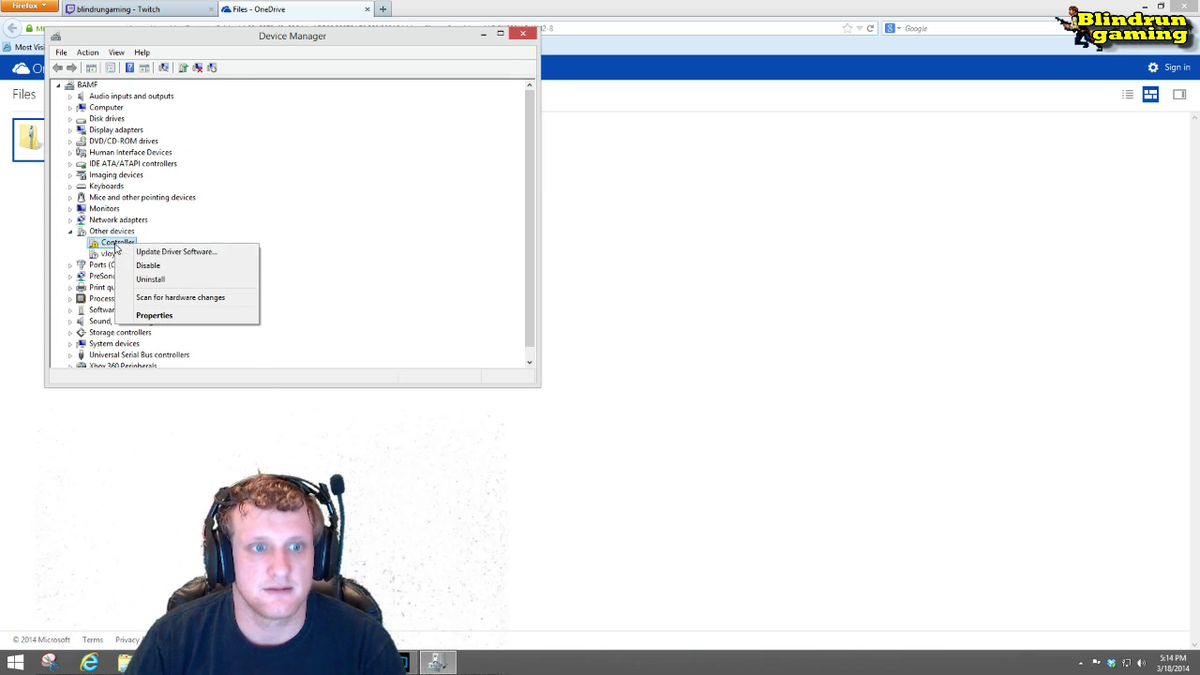
click(176, 251)
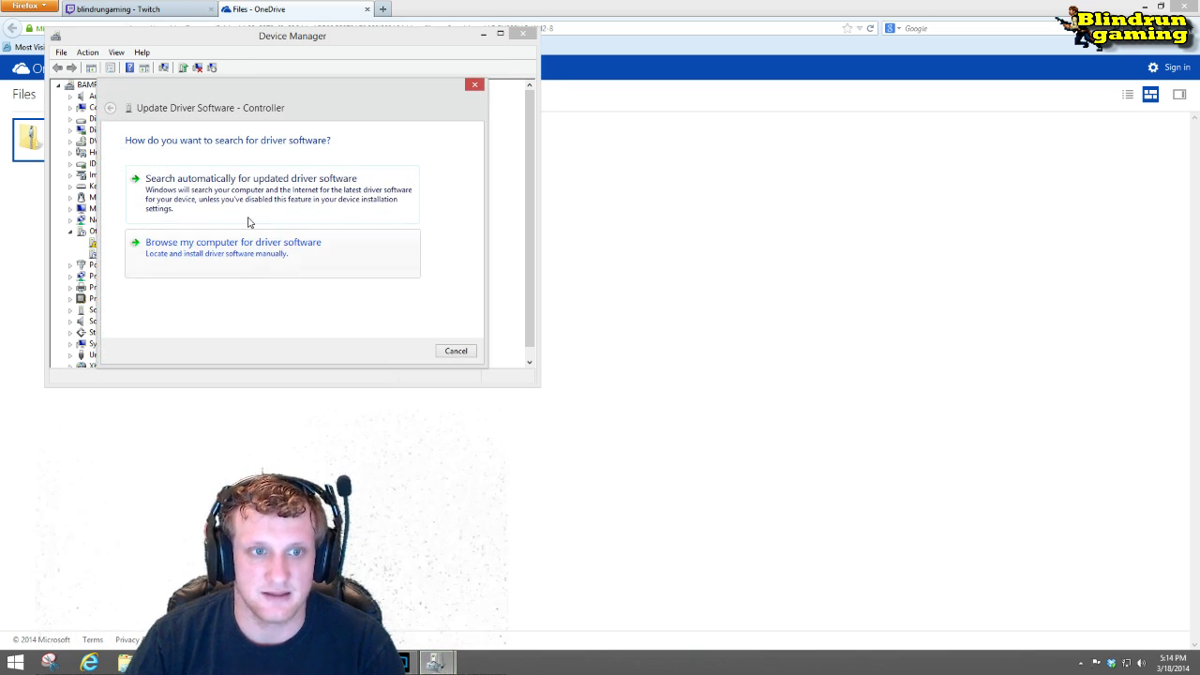
click(242, 253)
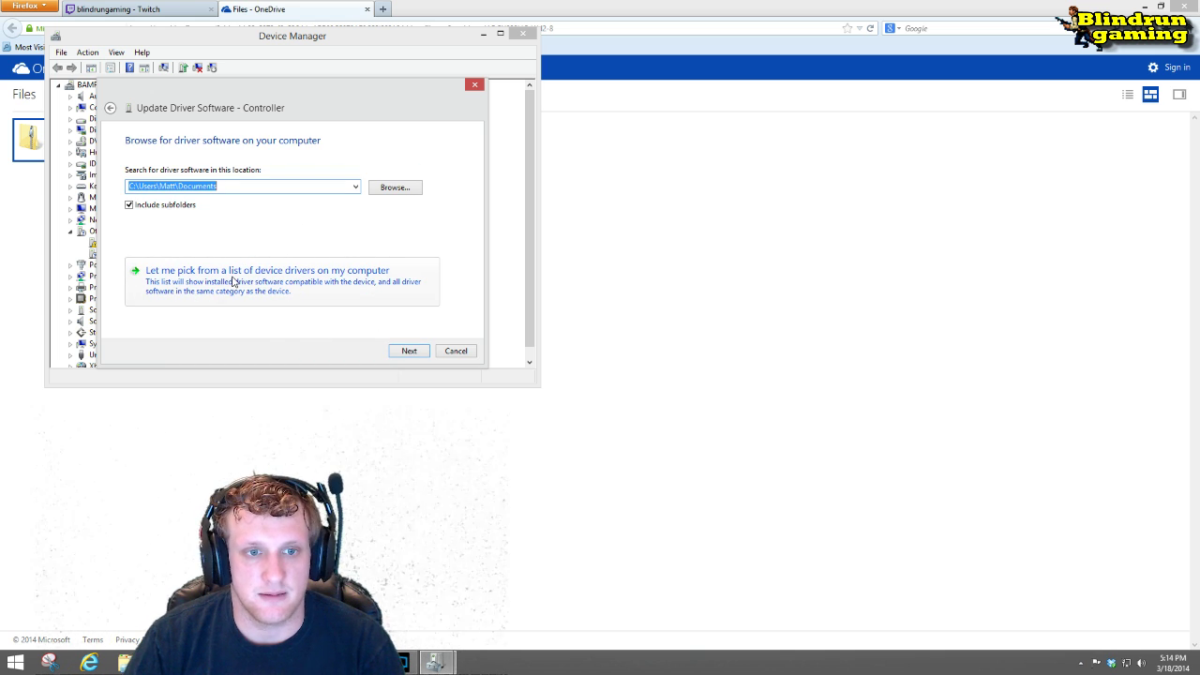
click(233, 281)
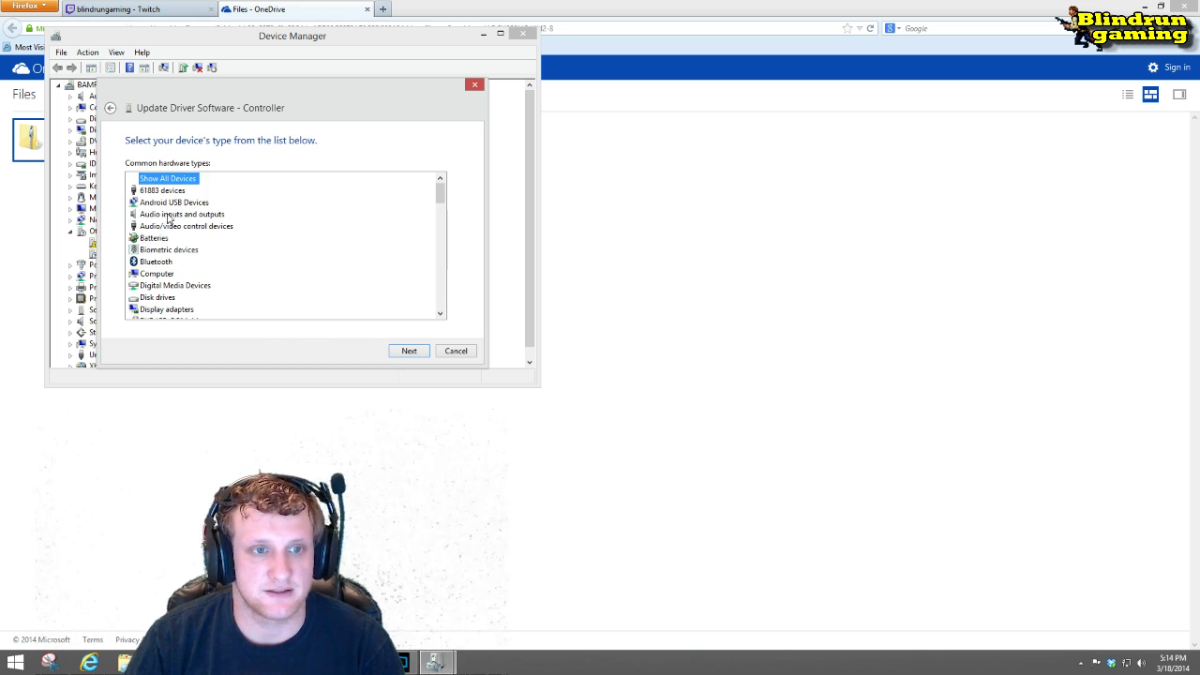
Step: Choose Universal Serial Bus devices as the Controller's hardware type and continue to the driver selection
scroll(178, 229, down, 2)
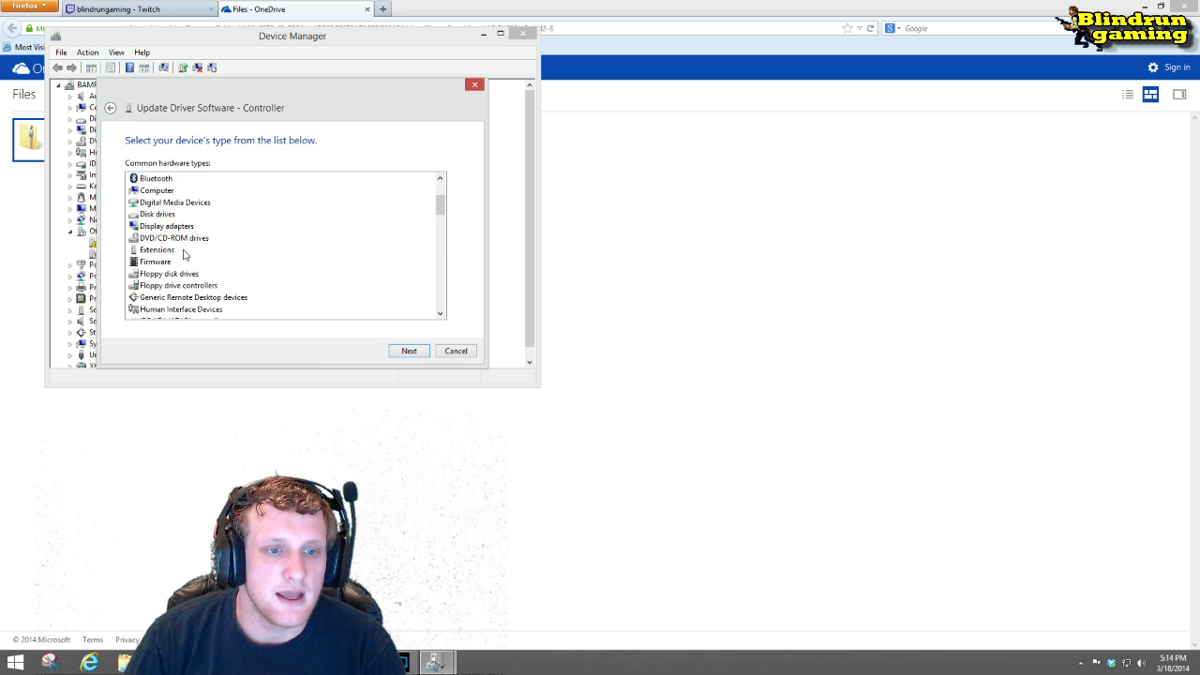
scroll(184, 255, down, 12)
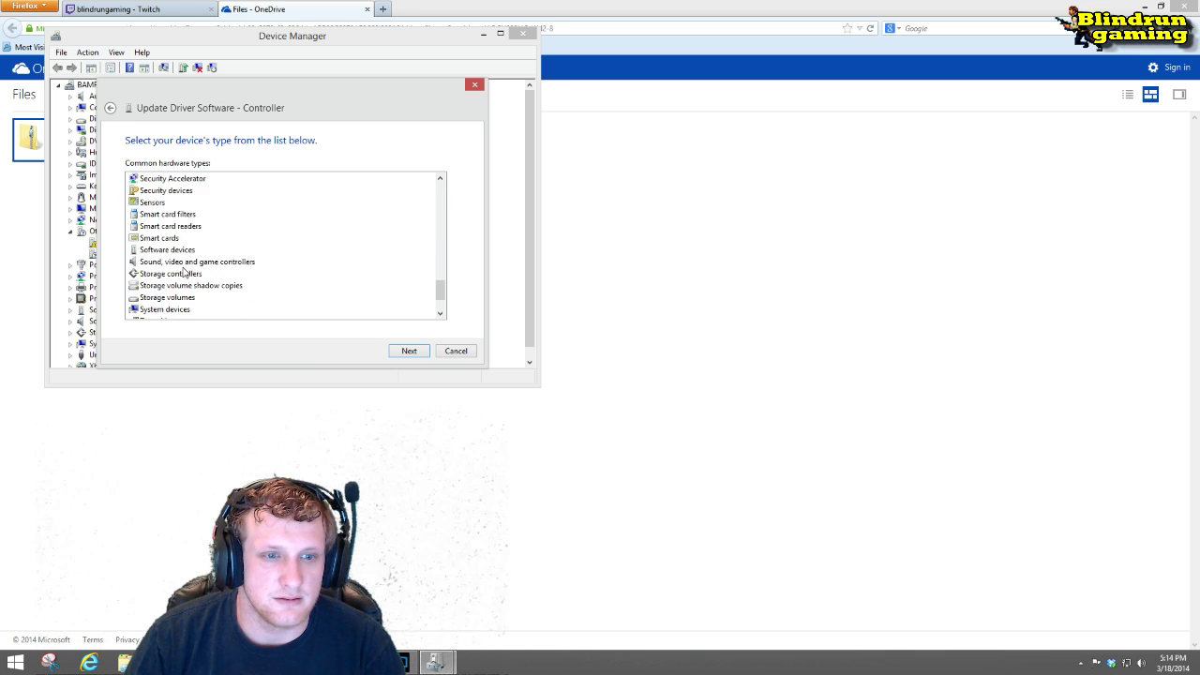
scroll(185, 272, down, 2)
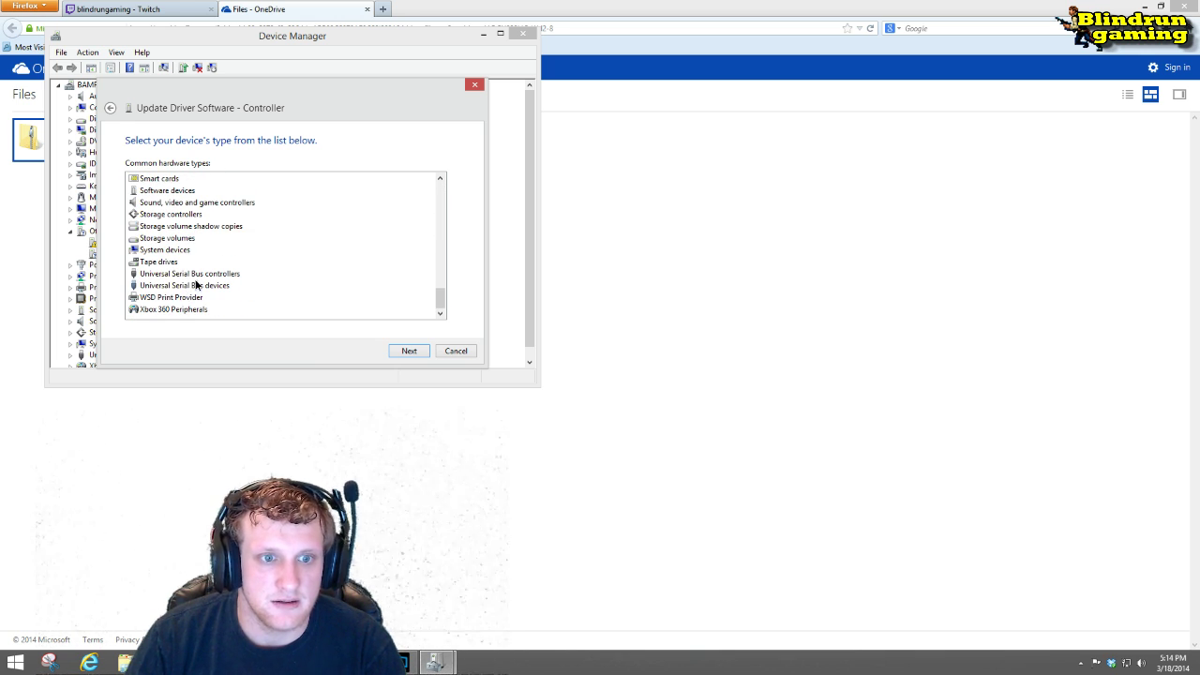
click(196, 285)
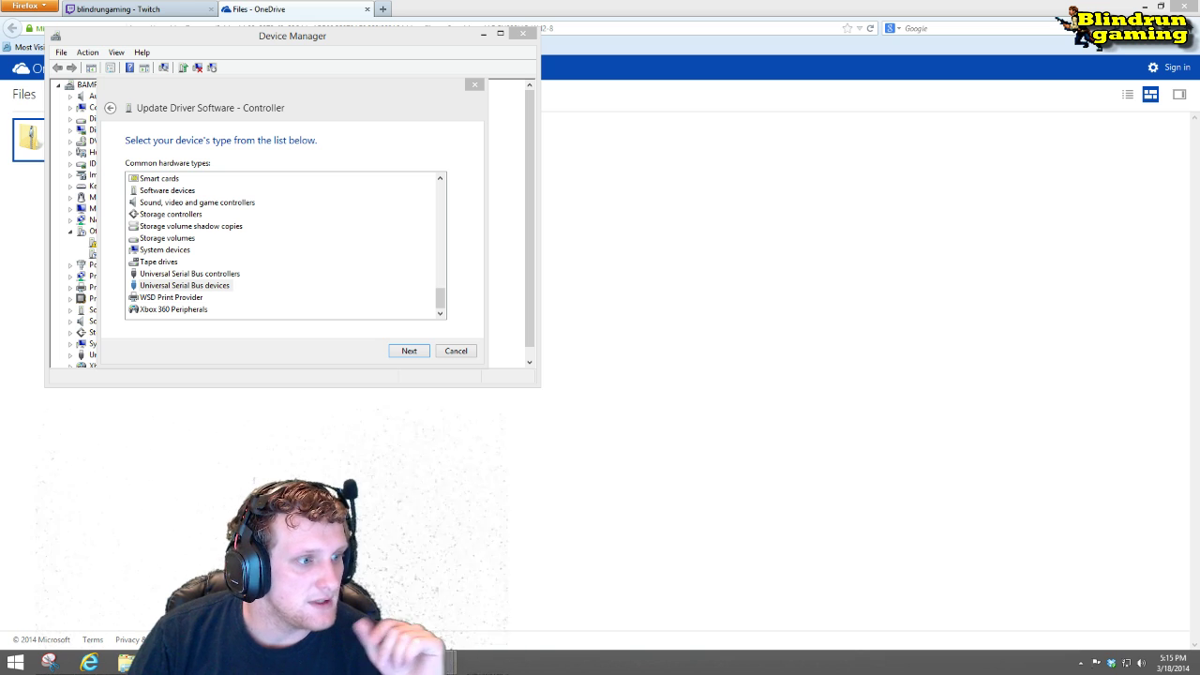
click(199, 286)
click(410, 351)
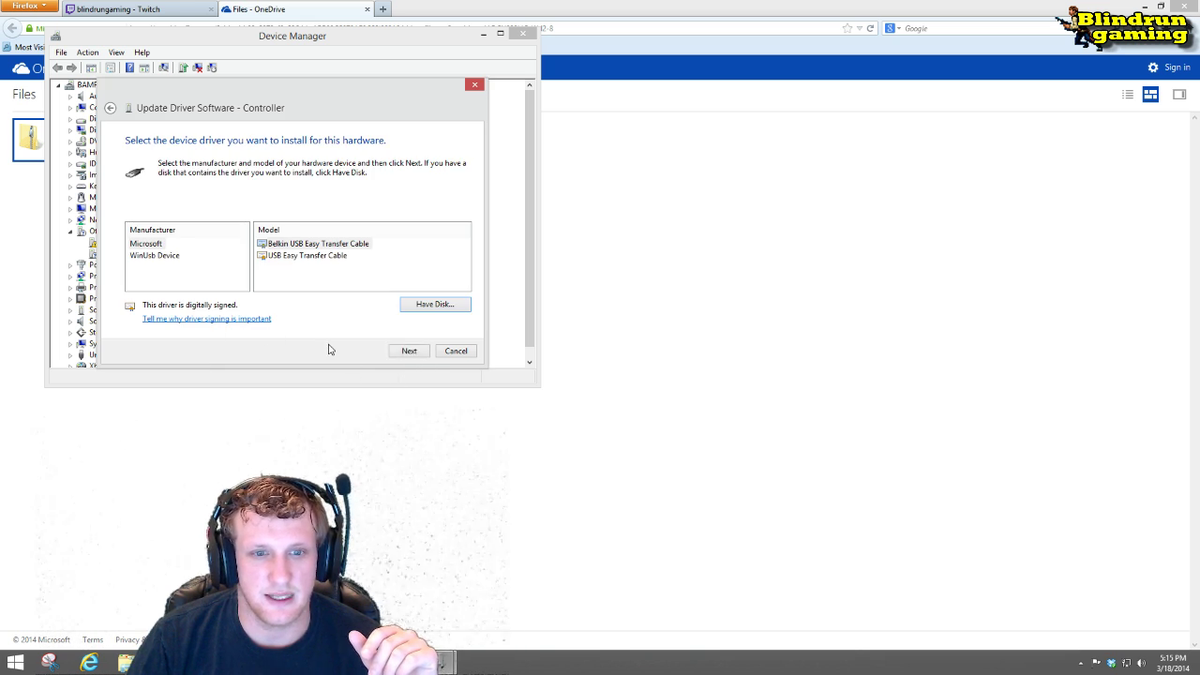
Step: Install the WinUsb Device driver for the Controller despite the compatibility warning, and close Device Manager
click(148, 257)
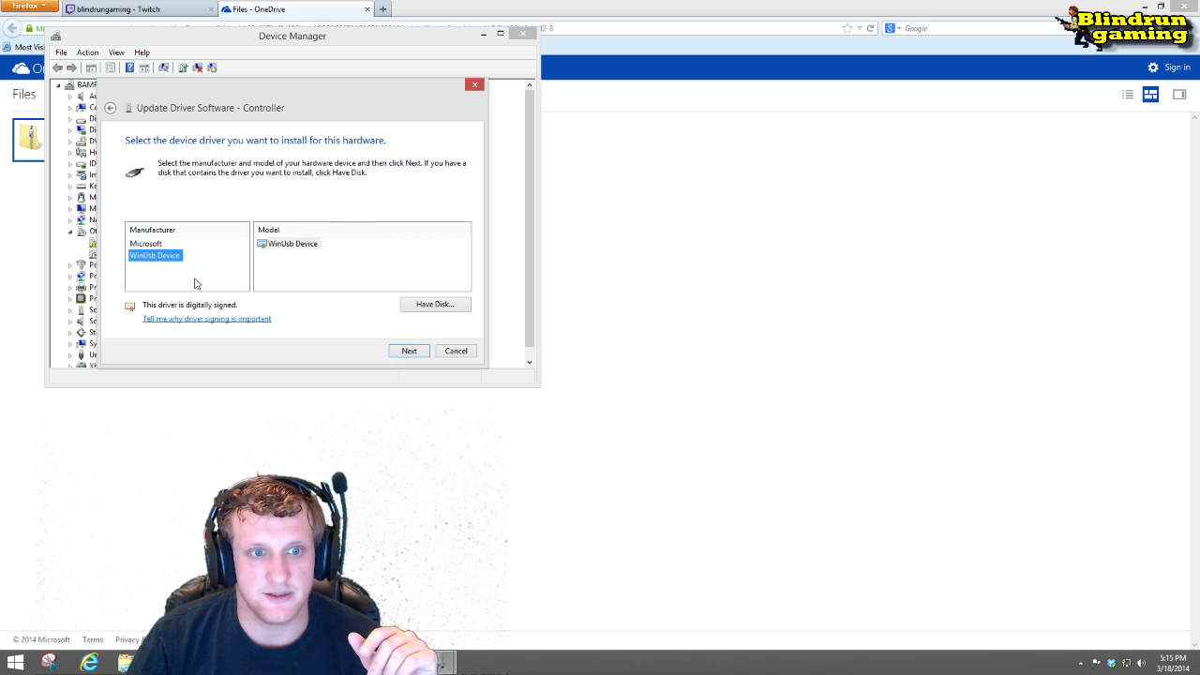
click(299, 246)
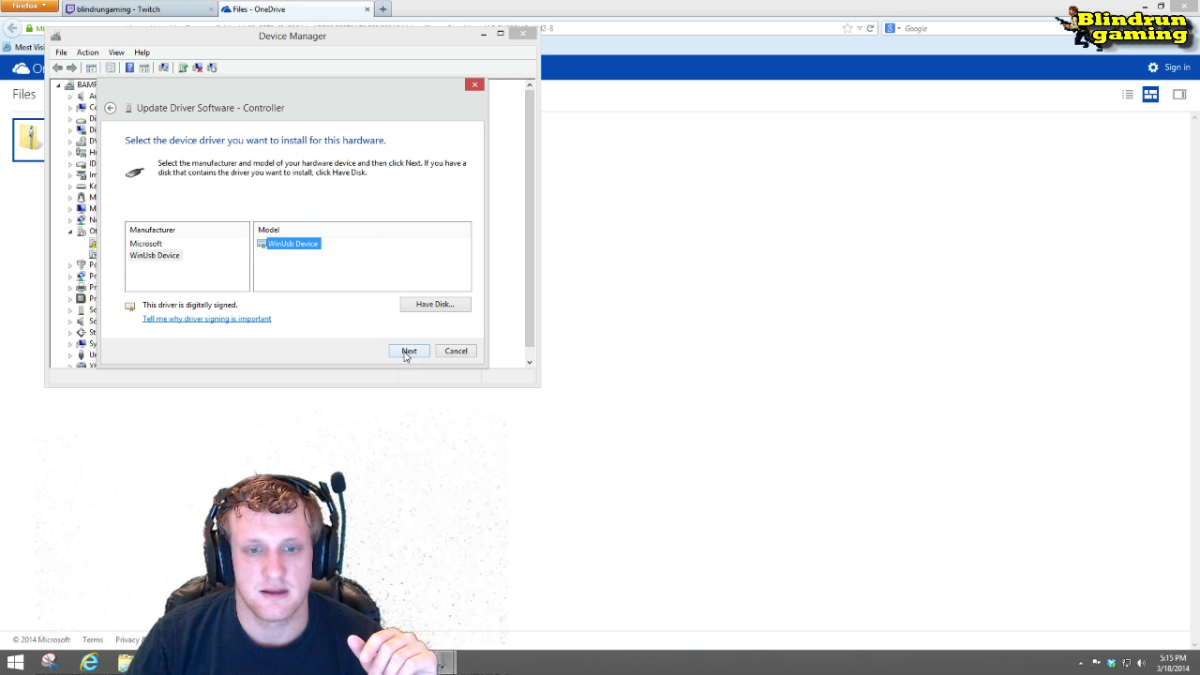
click(408, 352)
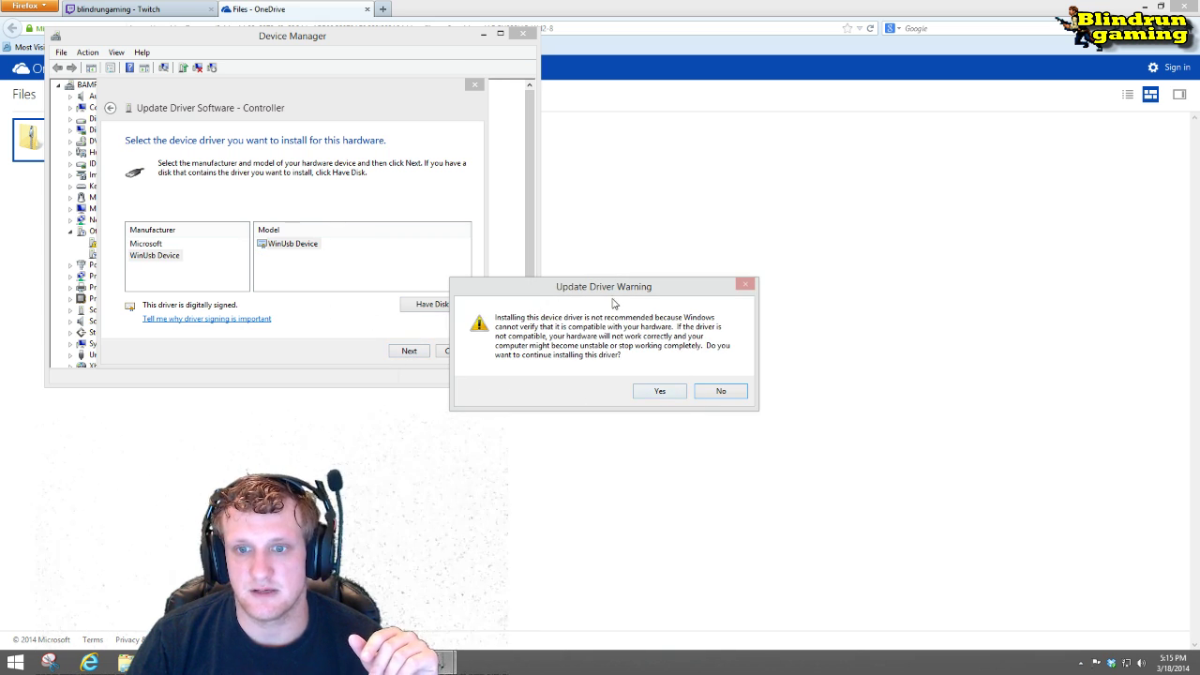
click(660, 391)
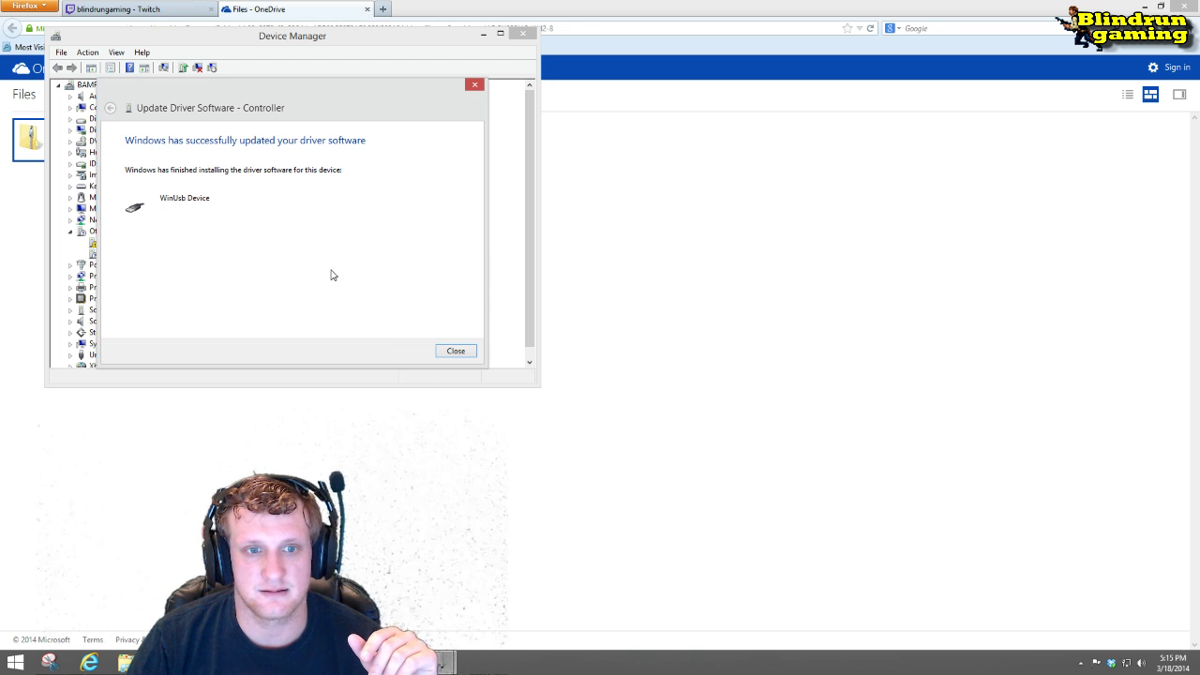
click(456, 352)
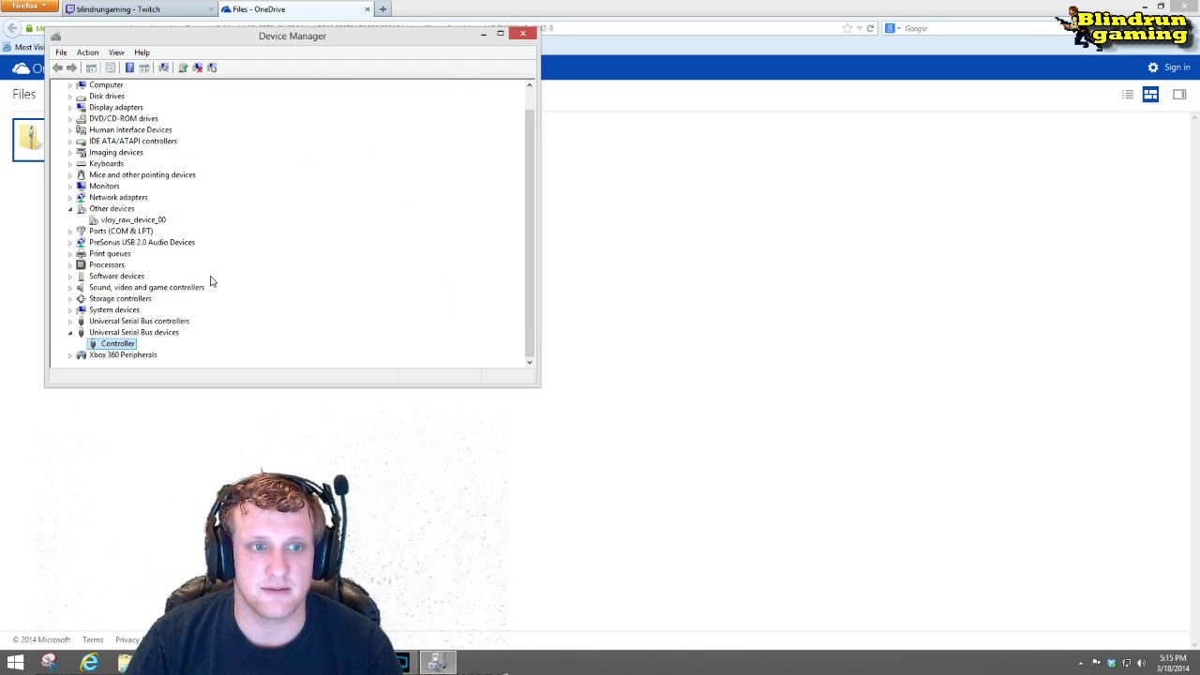
click(523, 34)
click(297, 217)
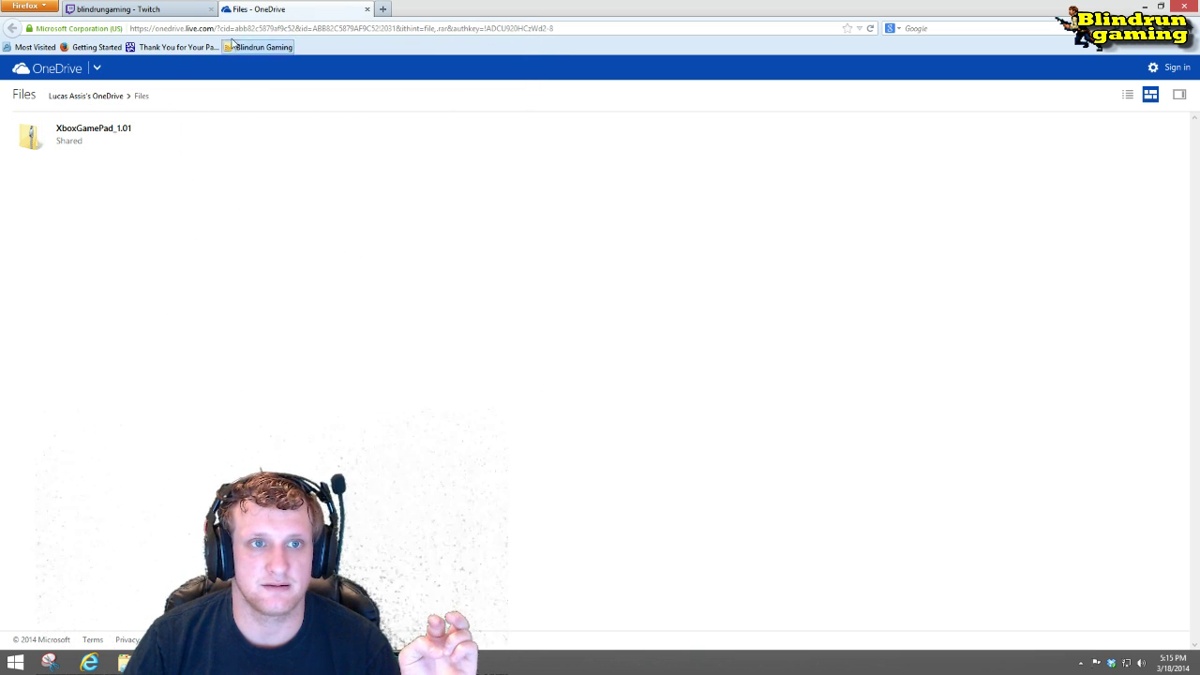
Step: Start saving XboxGamePad_1.01.rar from OneDrive, and cancel the duplicate download
click(107, 144)
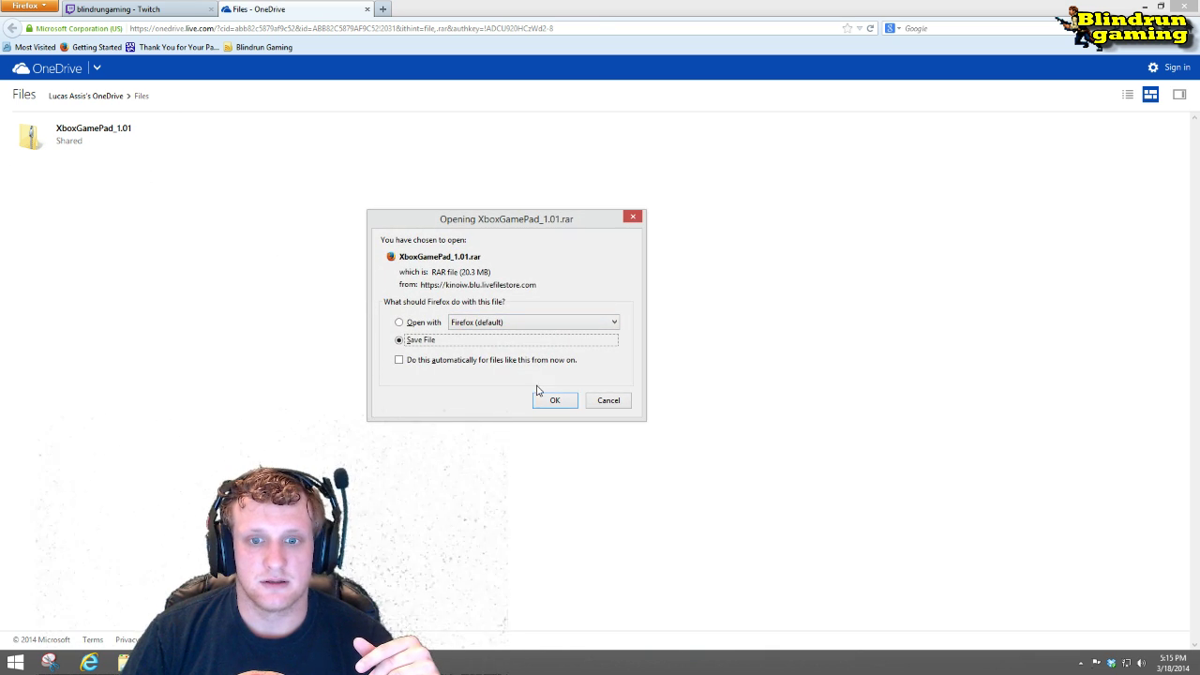
click(554, 402)
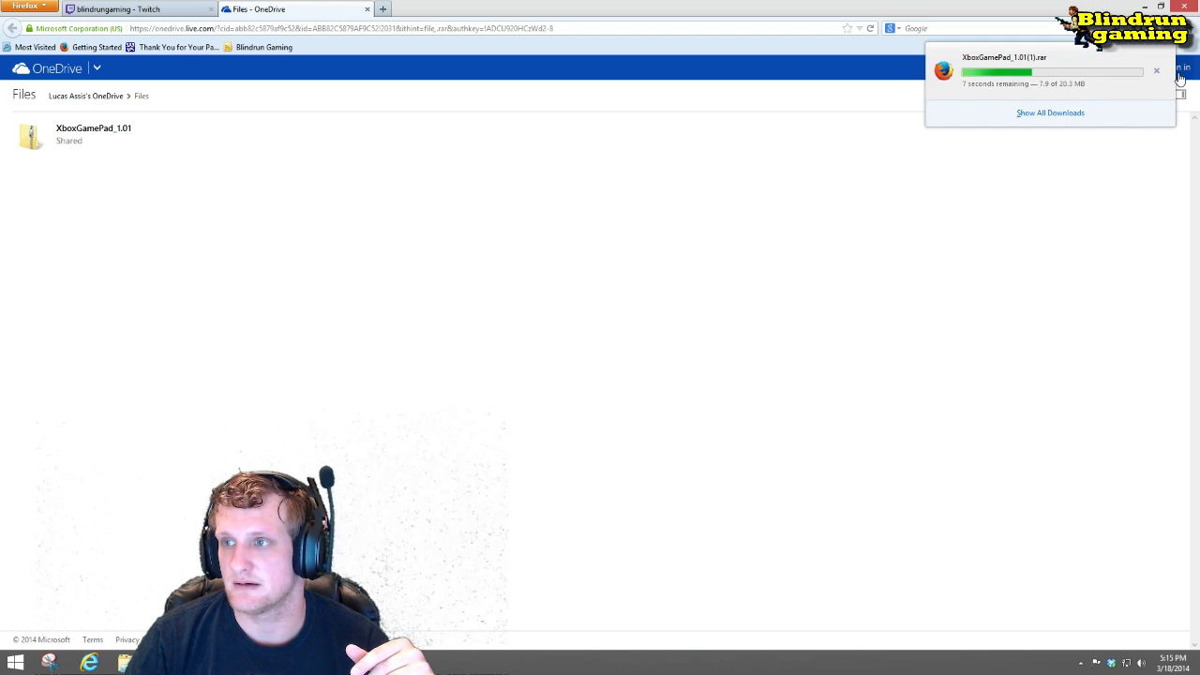
click(1050, 114)
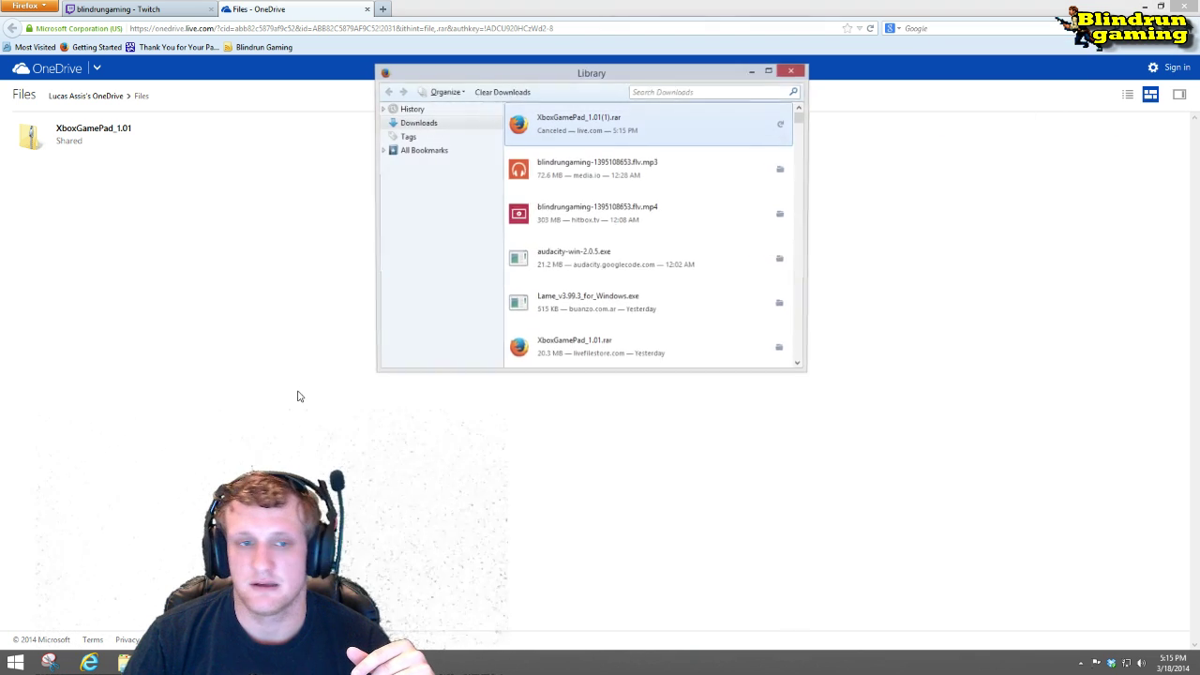
click(793, 72)
click(1095, 28)
right_click(985, 84)
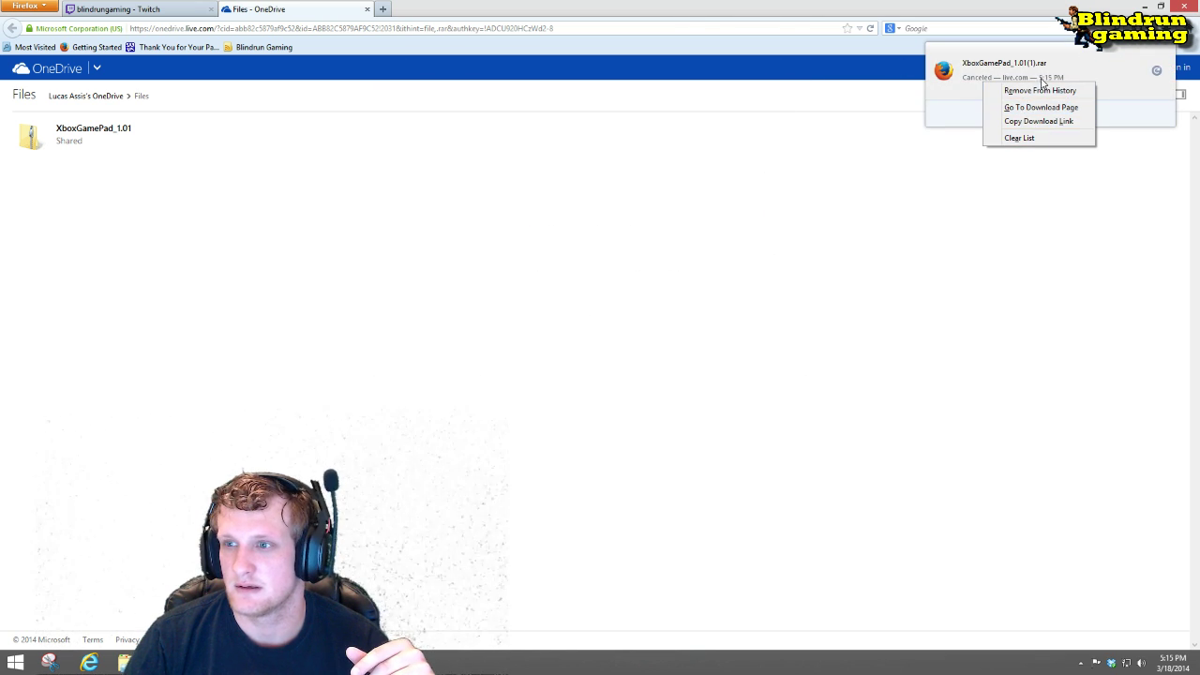
click(1032, 182)
right_click(985, 91)
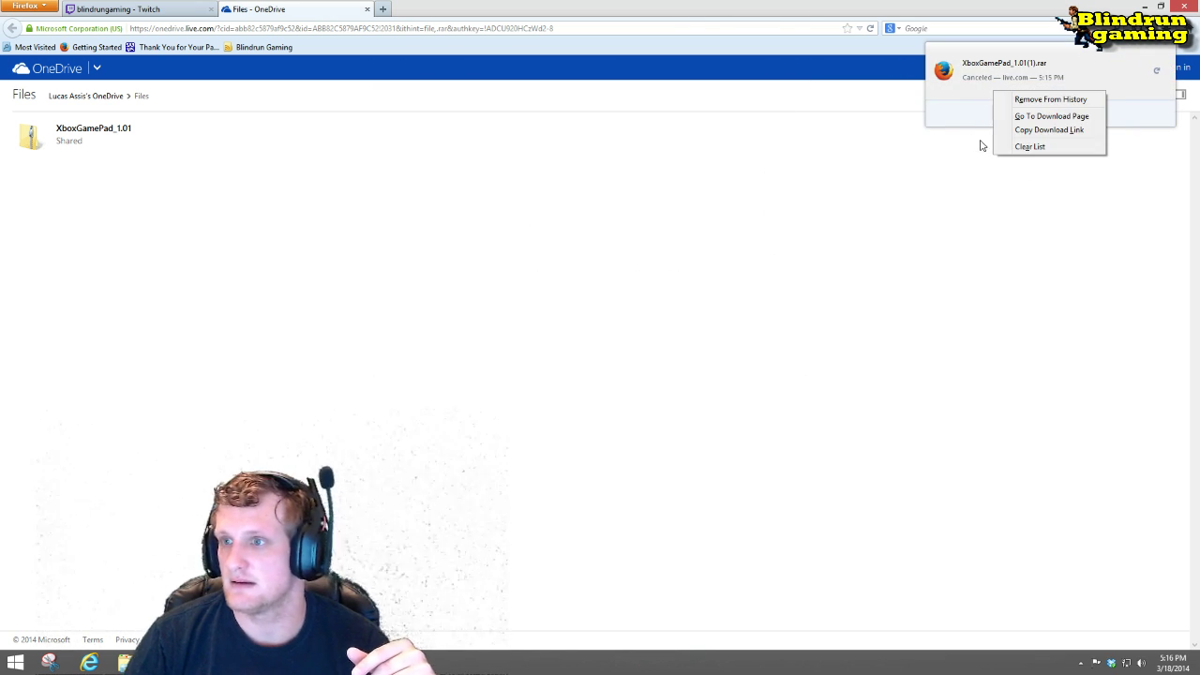
click(988, 178)
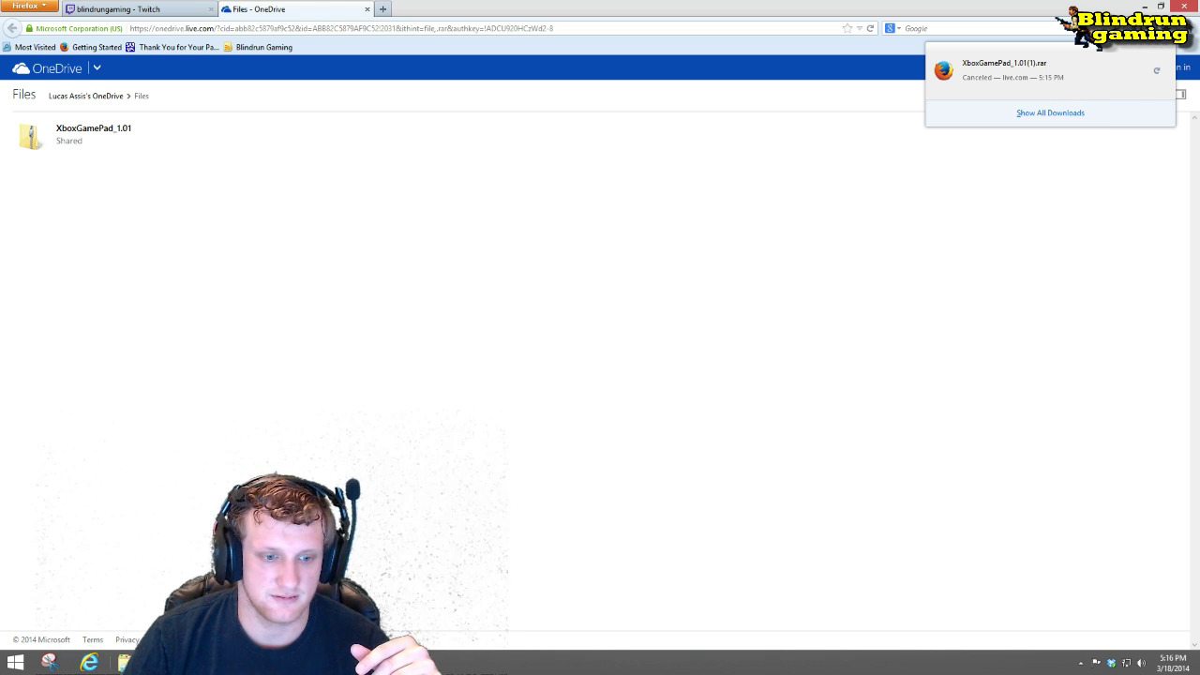
click(372, 276)
Step: Open the Downloads folder in a new File Explorer window
key(super+e)
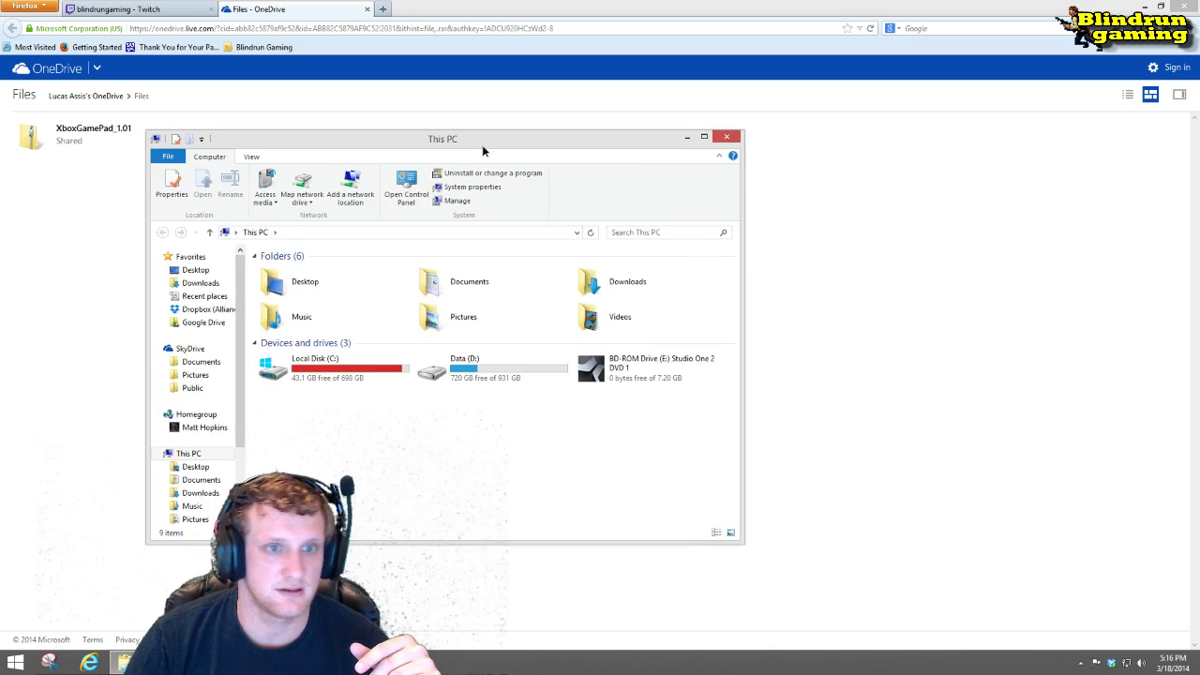
drag(482, 145, 561, 101)
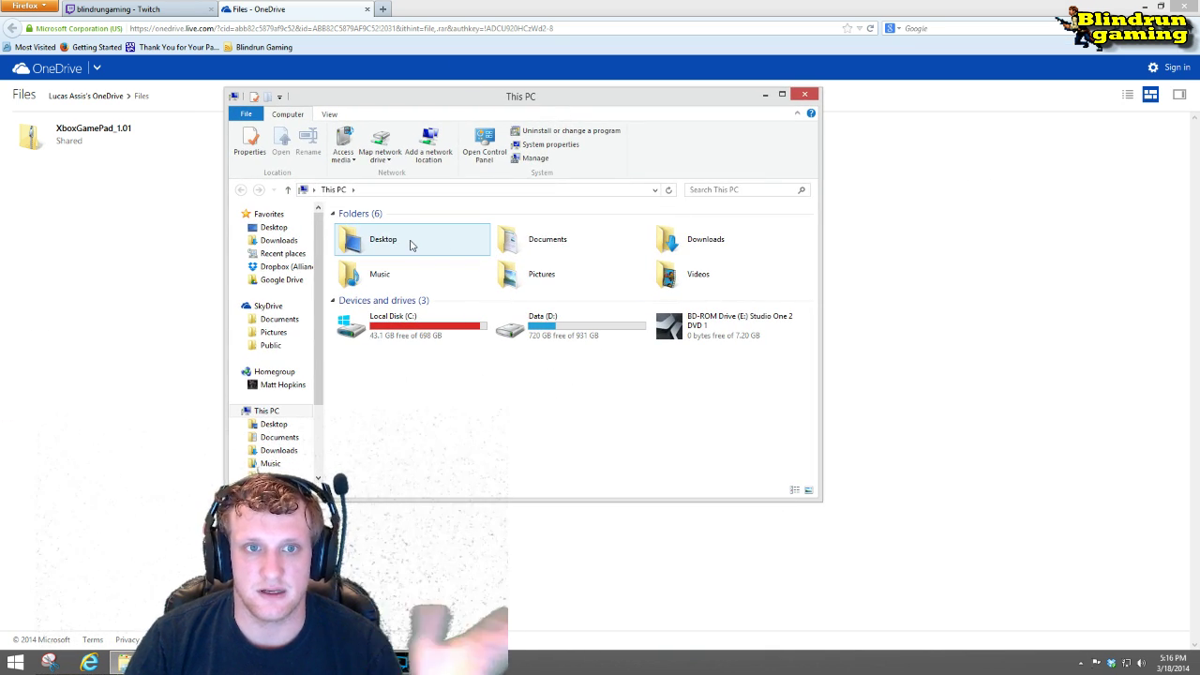
click(698, 234)
double_click(695, 240)
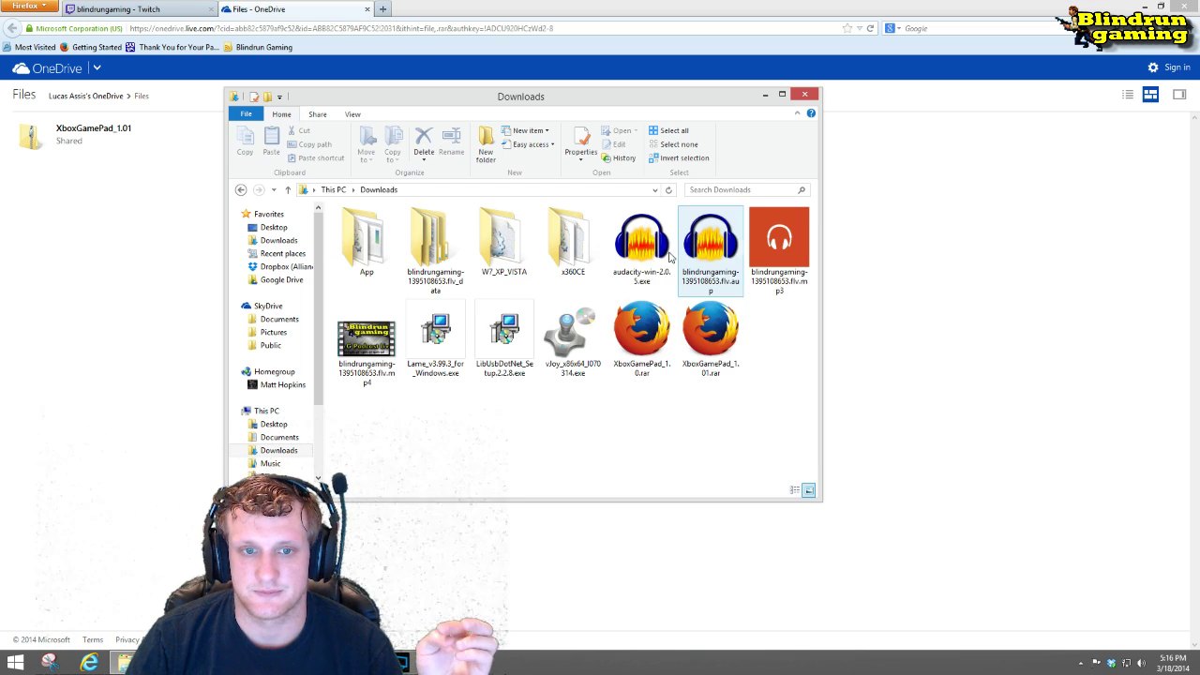
Step: Delete every file and folder in Downloads except the XboxGamePad_1.0.rar and XboxGamePad_1.01.rar archives
click(702, 349)
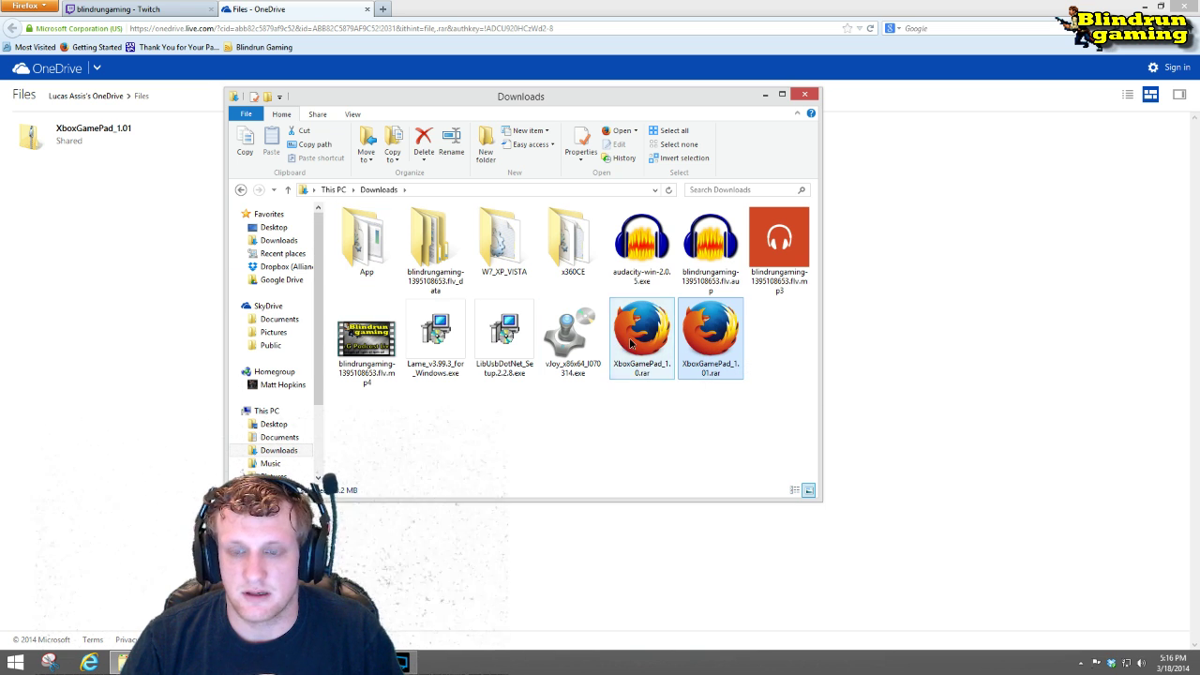
click(628, 344)
click(561, 338)
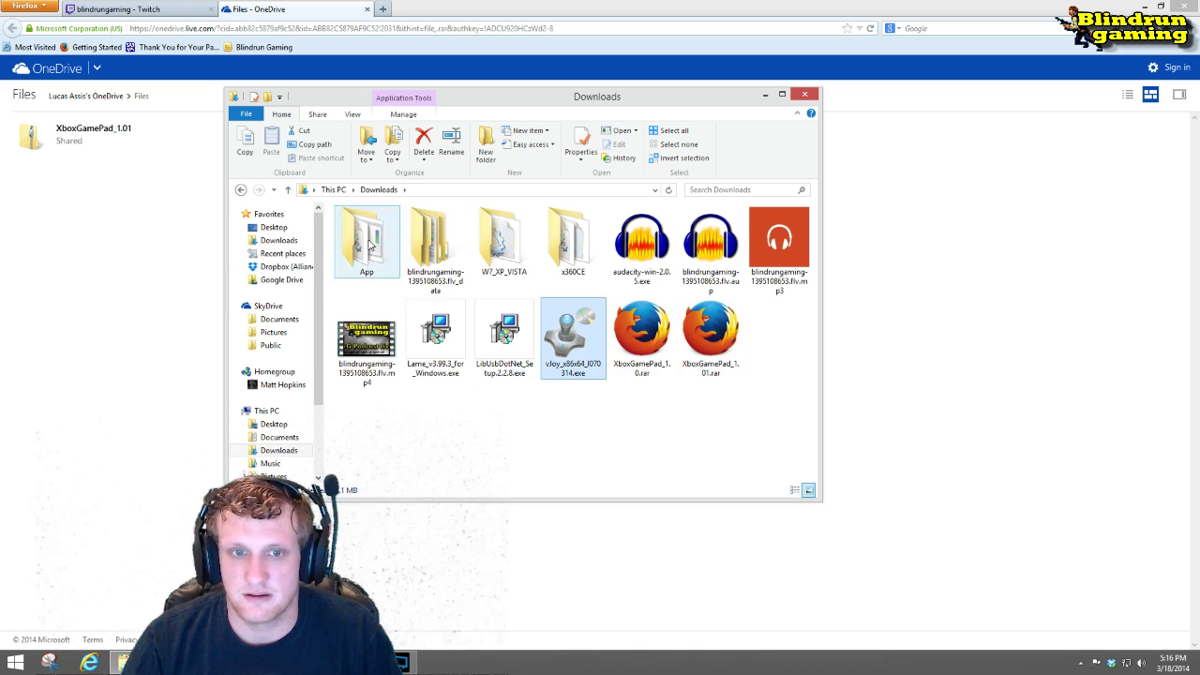
shift+click(355, 238)
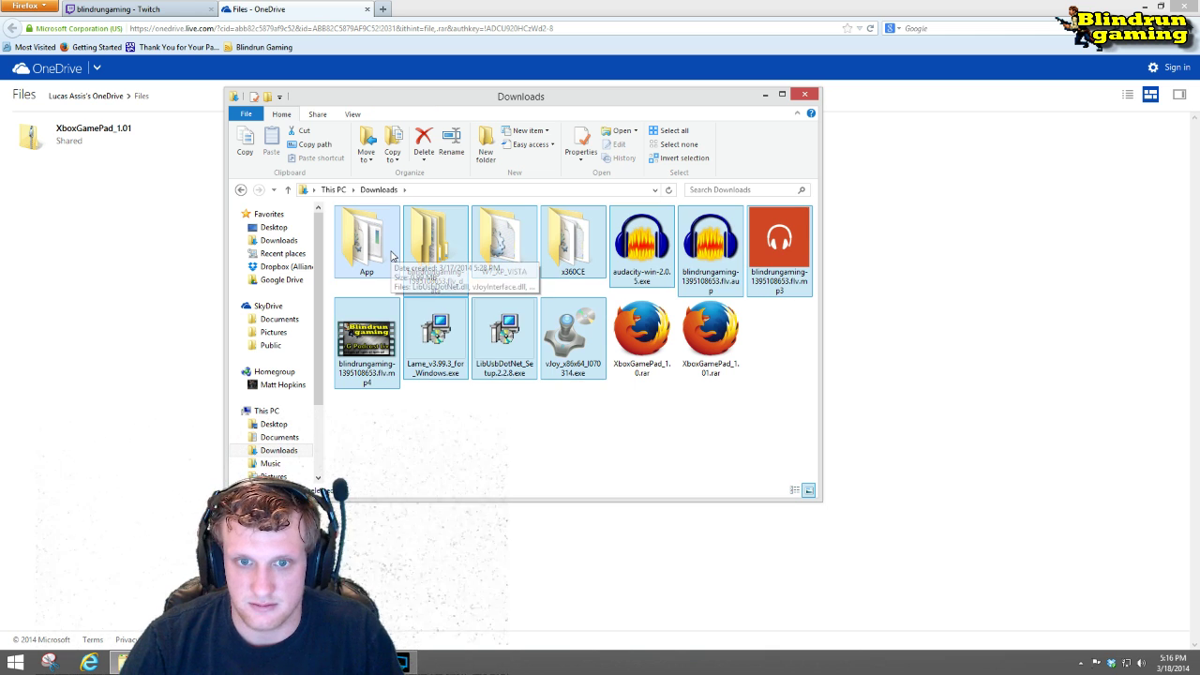
key(Delete)
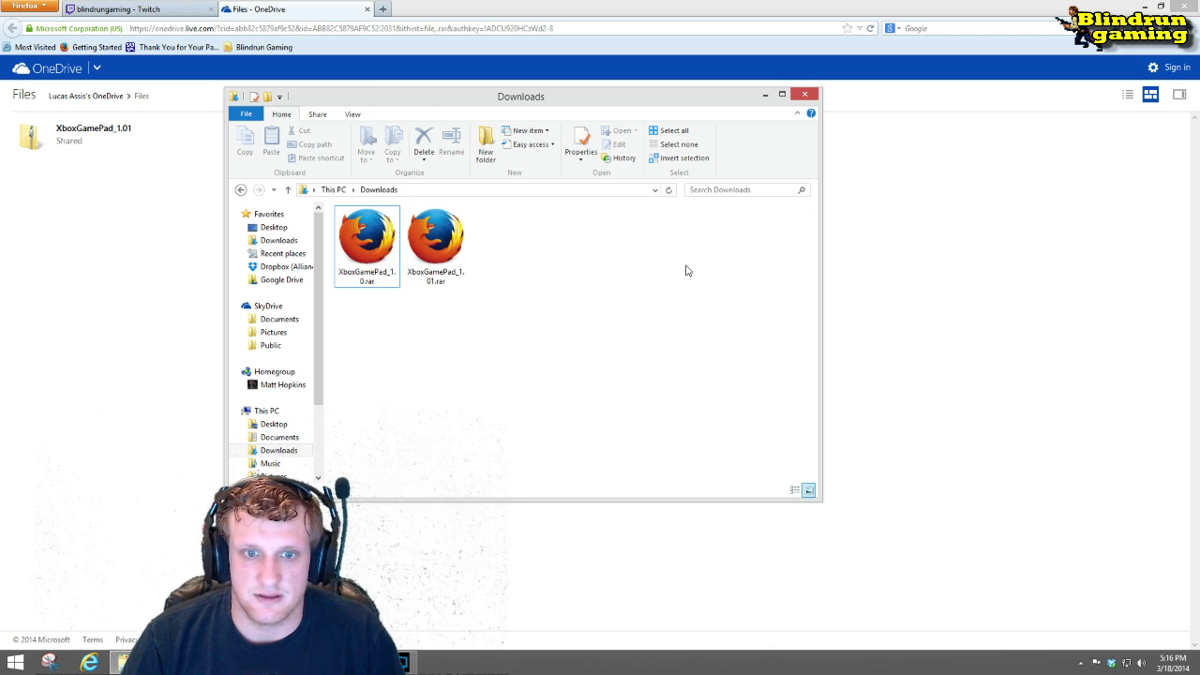
Step: Remove XboxGamePad_1.01.rar and extract the contents of XboxGamePad_1.0.rar directly into the Downloads folder
click(457, 263)
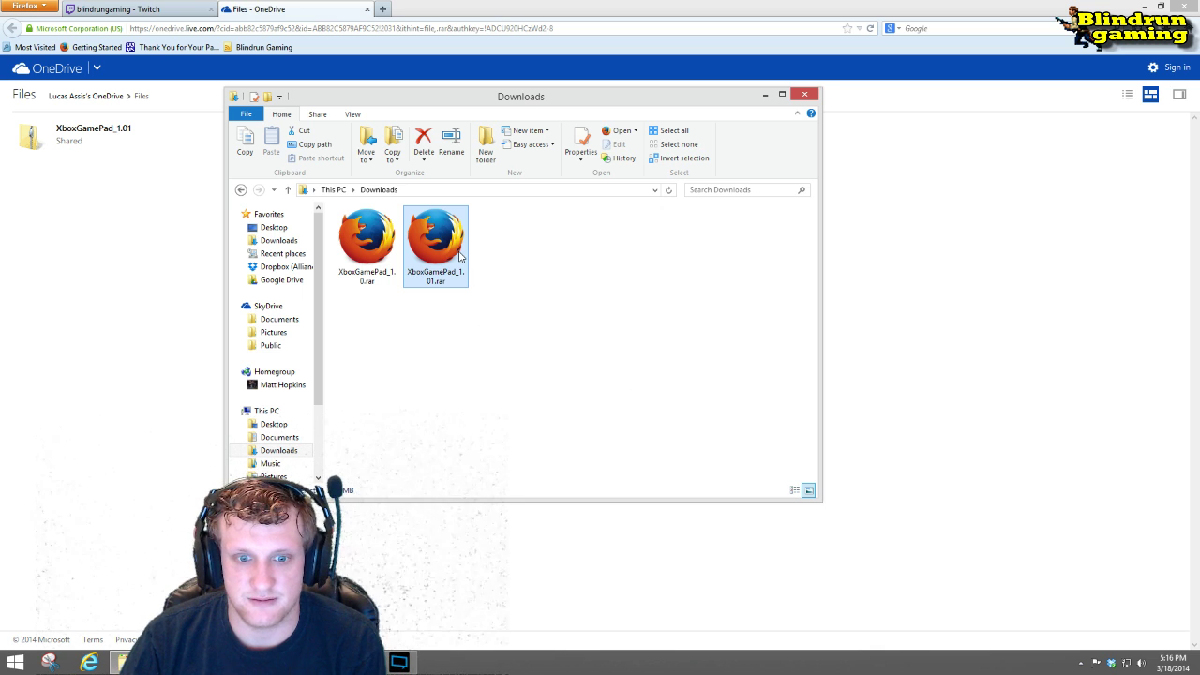
click(372, 245)
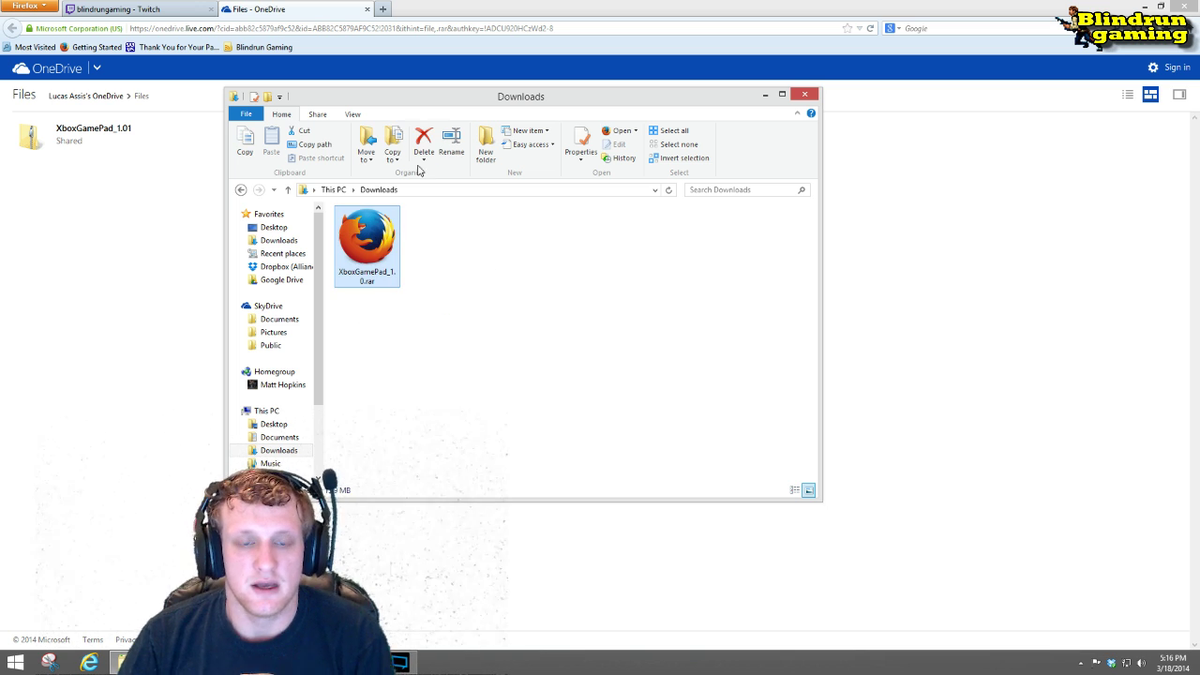
right_click(380, 264)
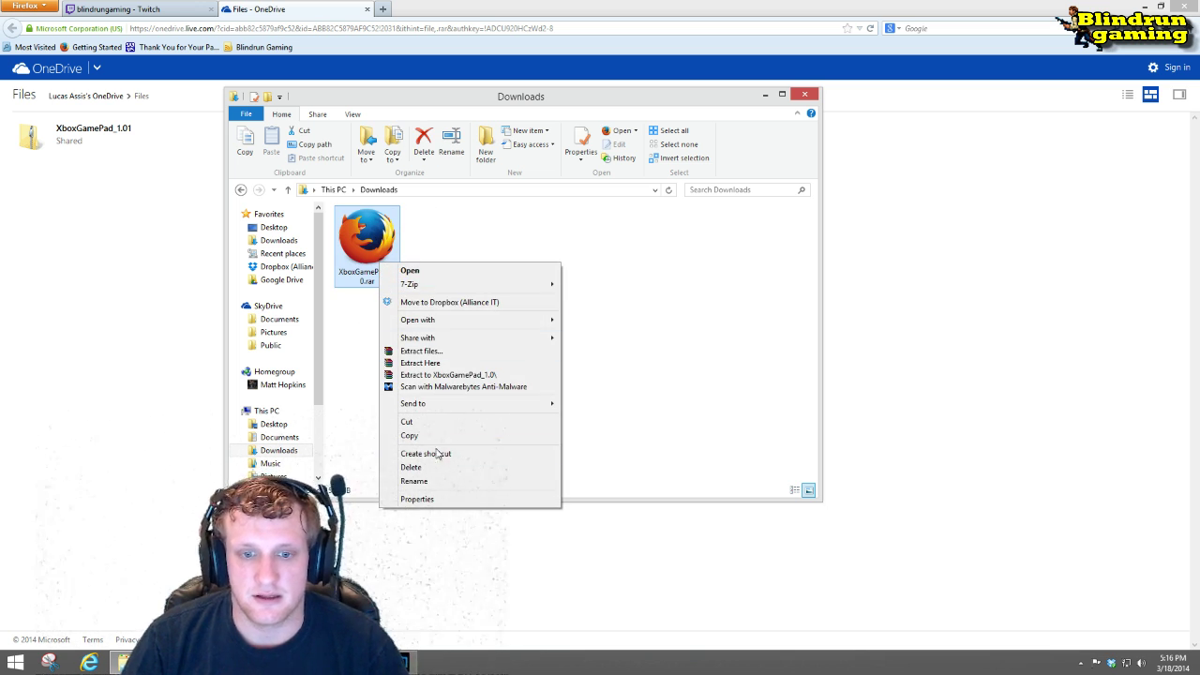
click(426, 364)
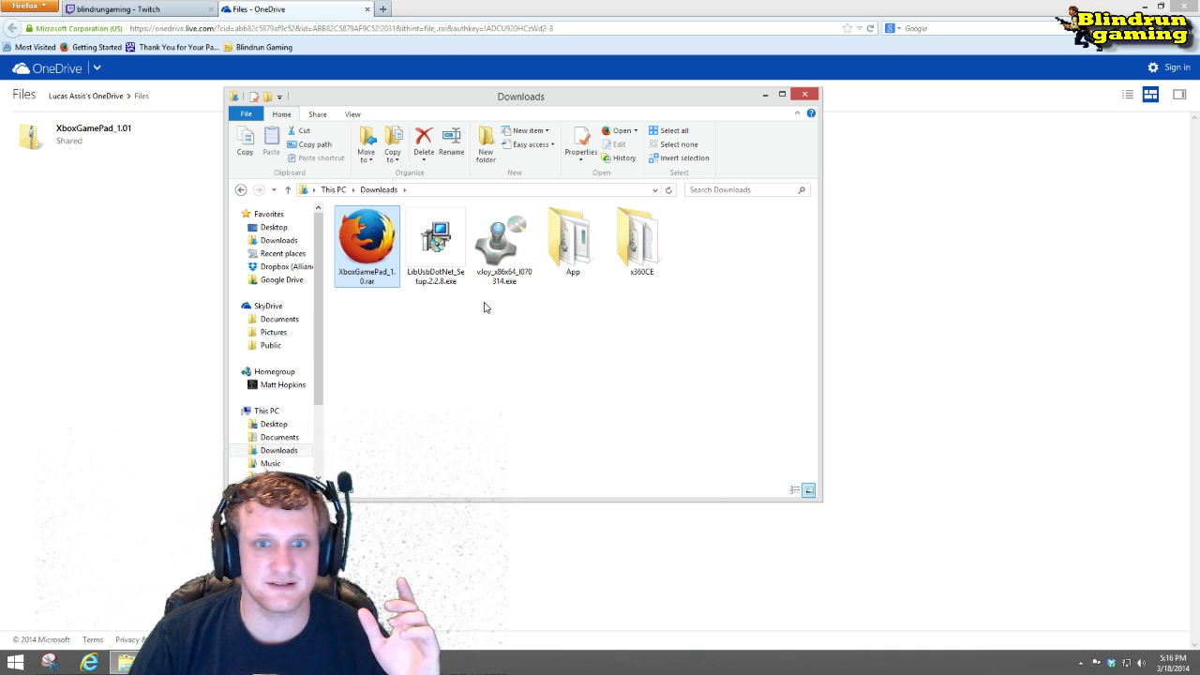
click(481, 357)
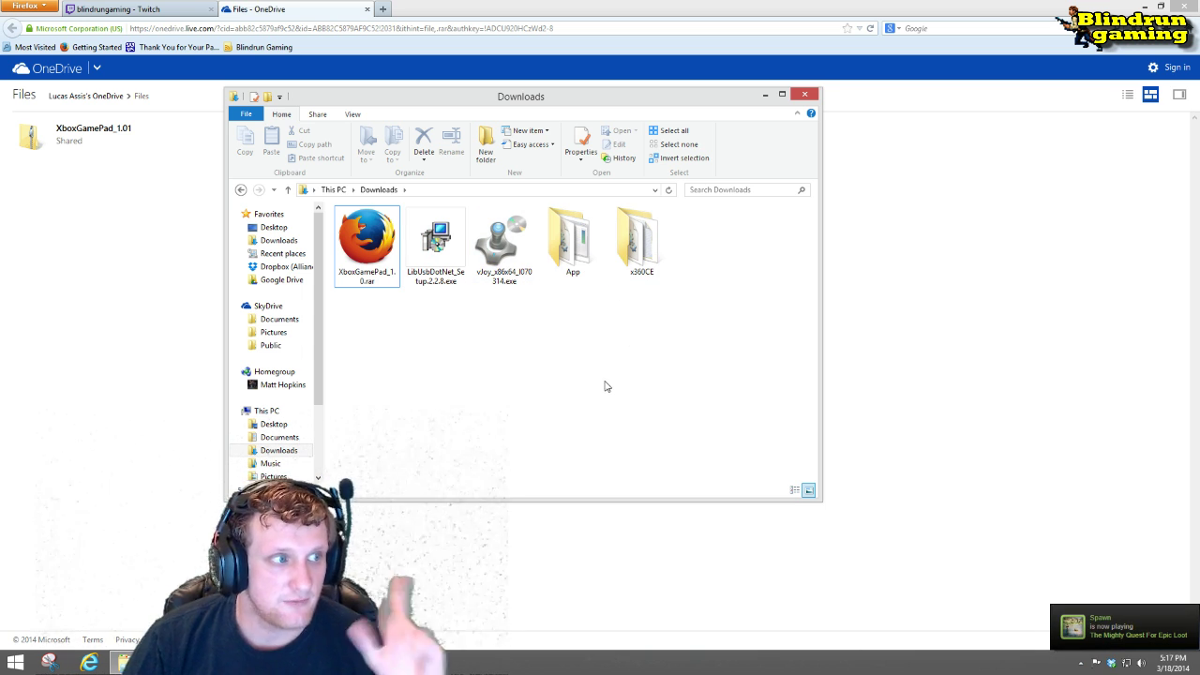
Step: Install the vJoy Device Driver from vJoy_x86x64_I070314.exe without the Demo vJoy Feeder application
double_click(516, 270)
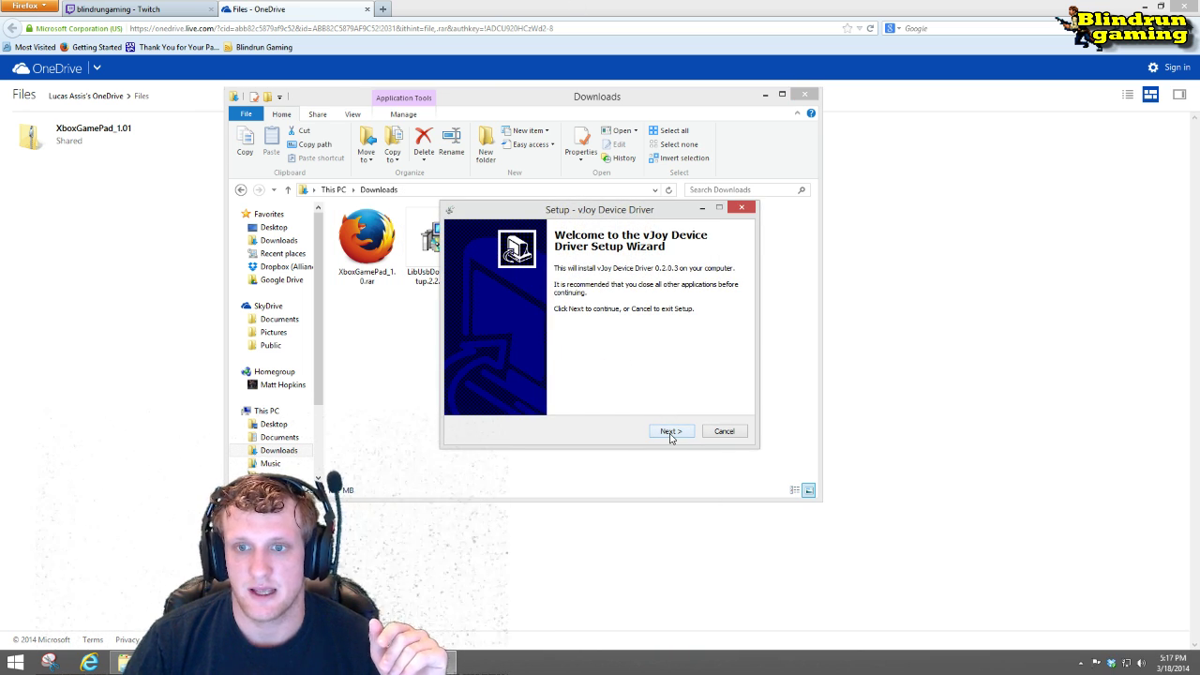
click(670, 433)
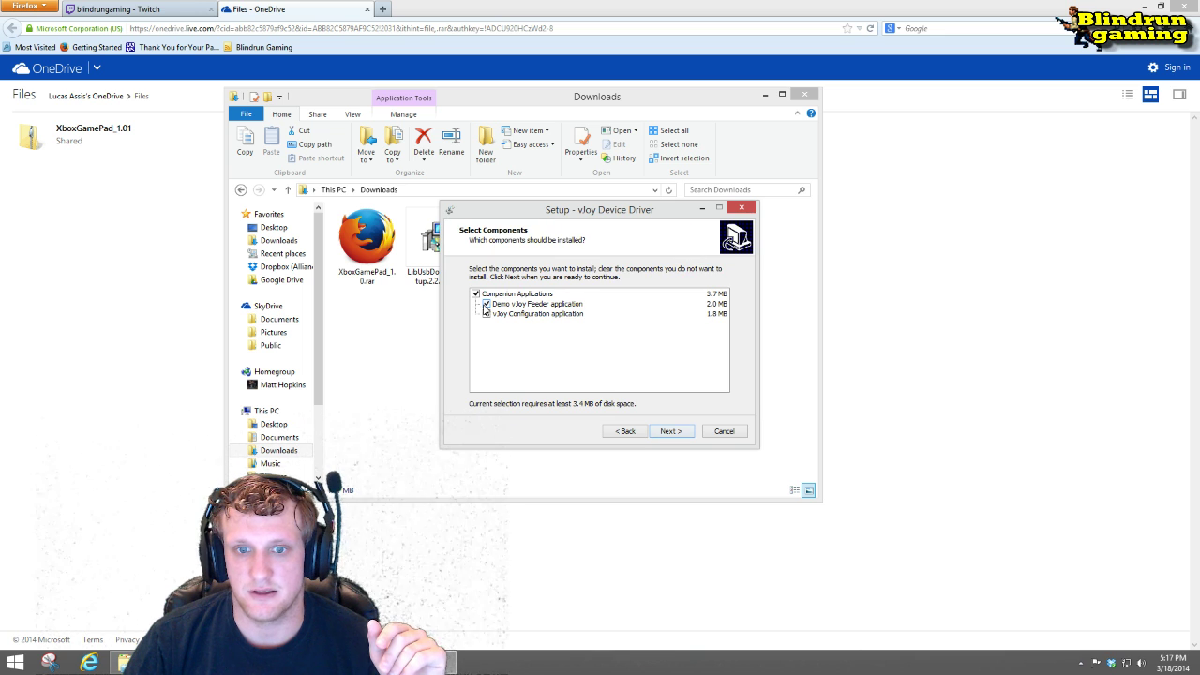
click(486, 305)
click(677, 431)
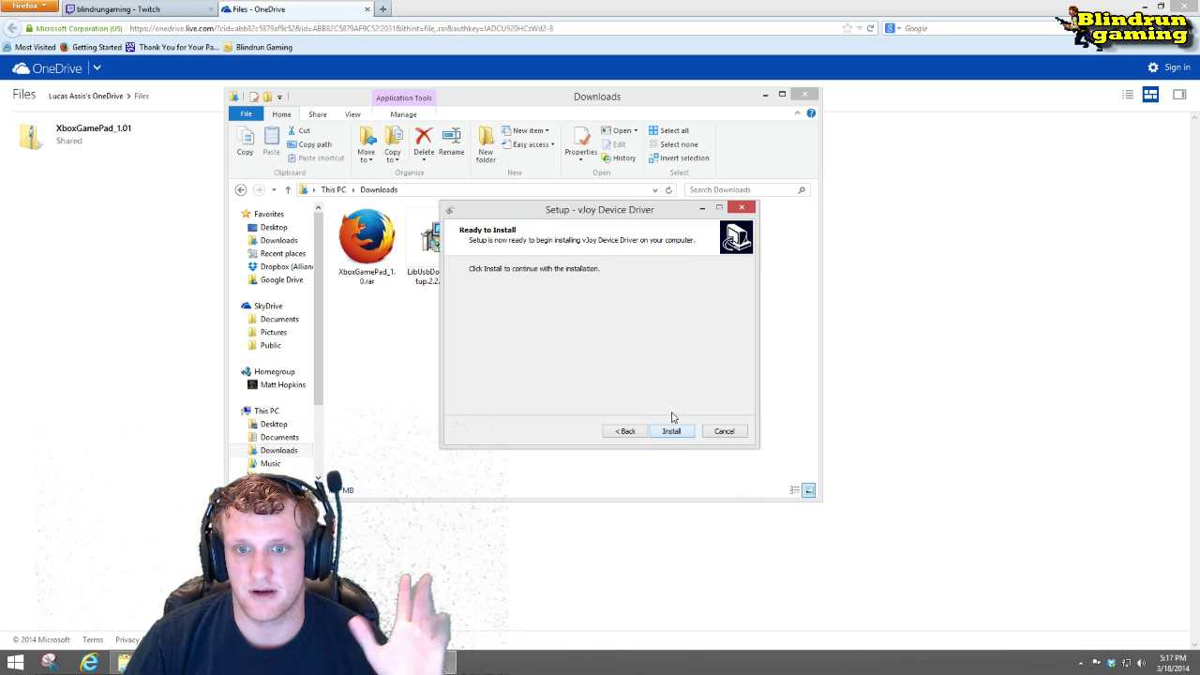
click(670, 431)
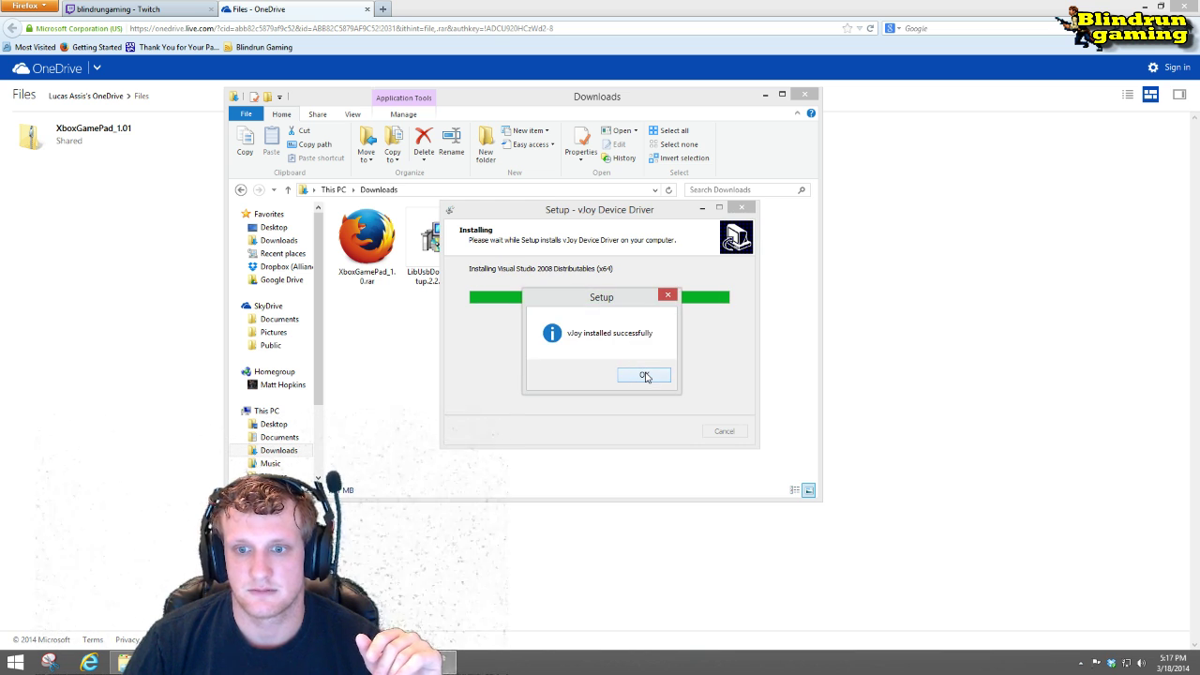
click(644, 375)
Step: Search Windows for "vjoy", open Configure vJoy, and move its window over the Downloads window
mouse_move(1199, 0)
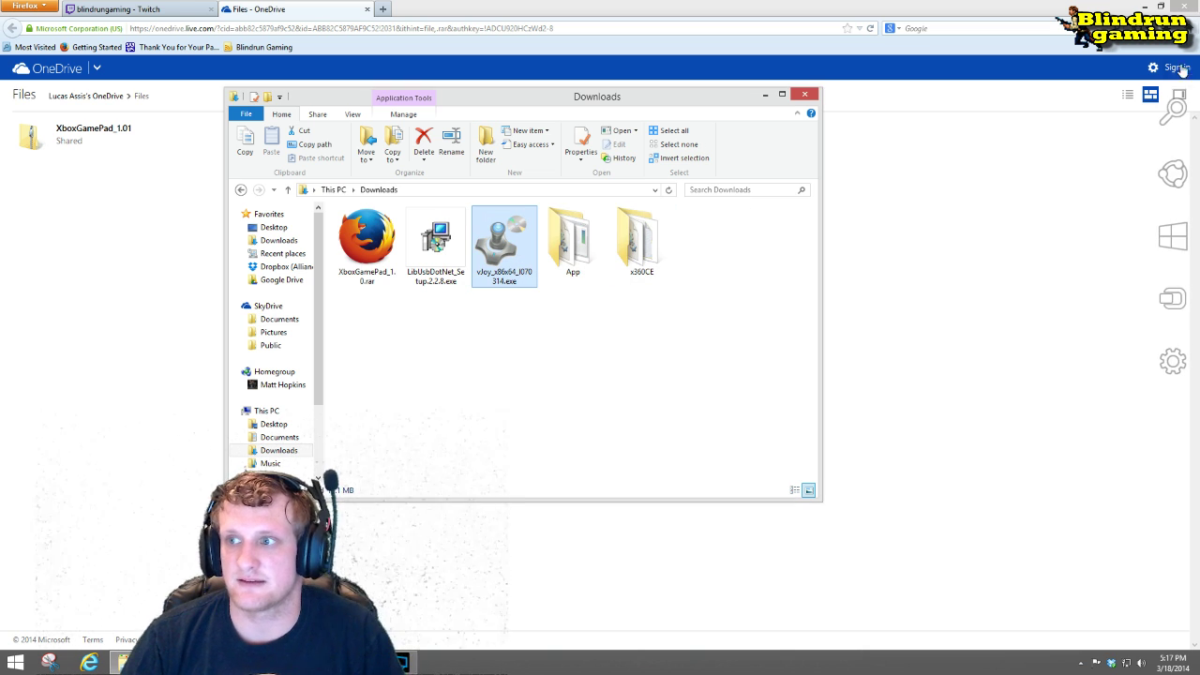
click(1151, 143)
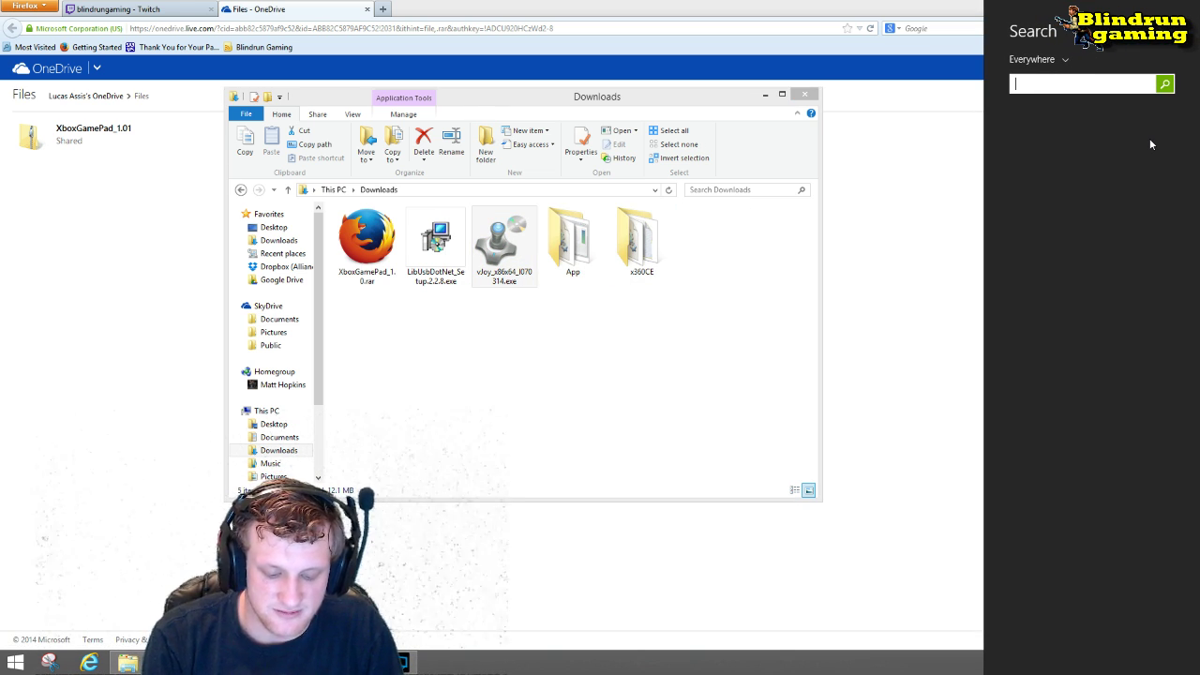
text(vjoy)
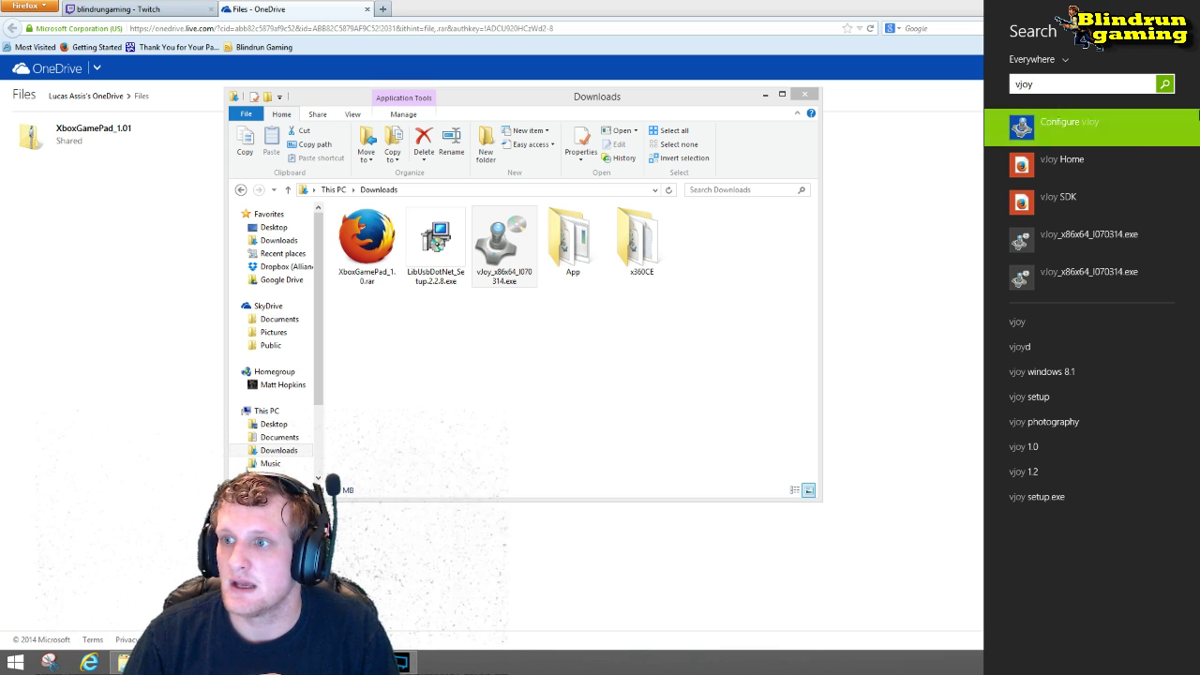
click(1117, 120)
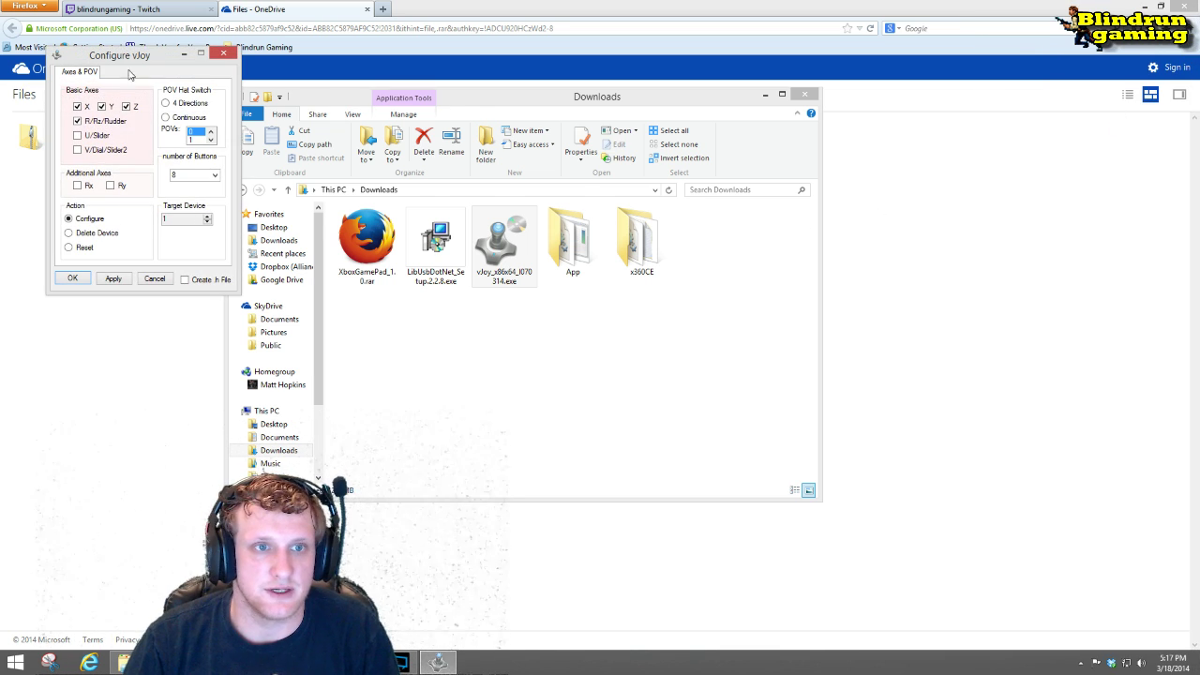
drag(127, 56, 515, 126)
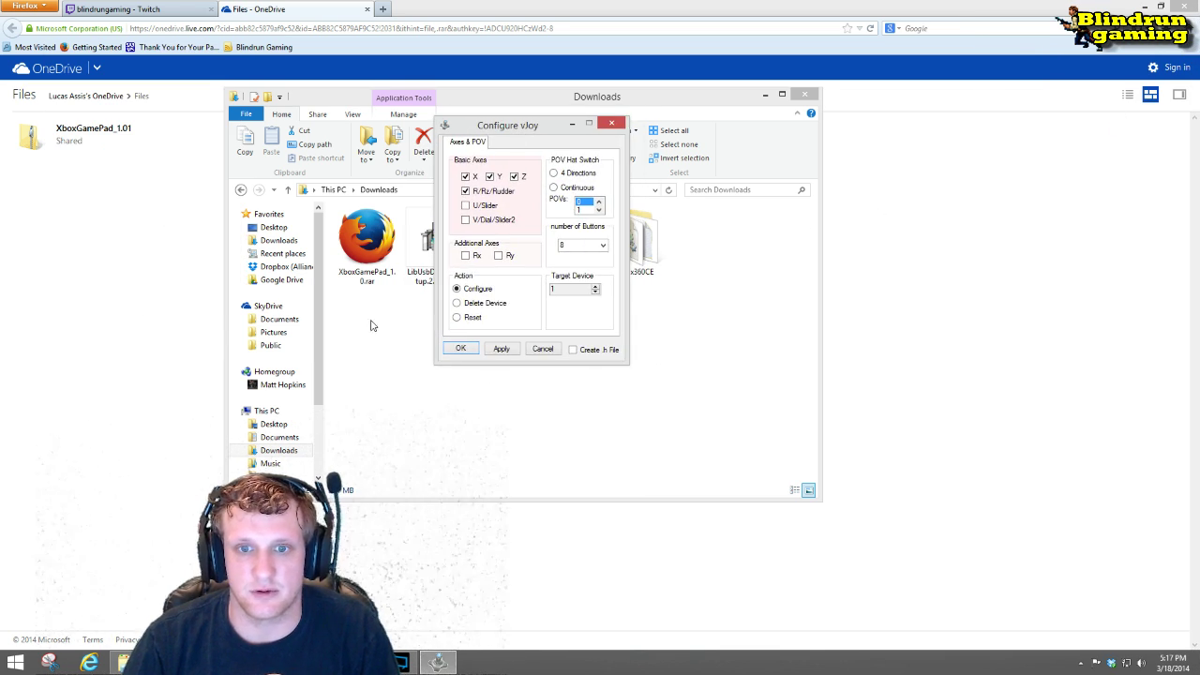
Step: Enable the additional Rx and Ry axes and set the POV hat switch to Continuous with 1 POV
click(466, 256)
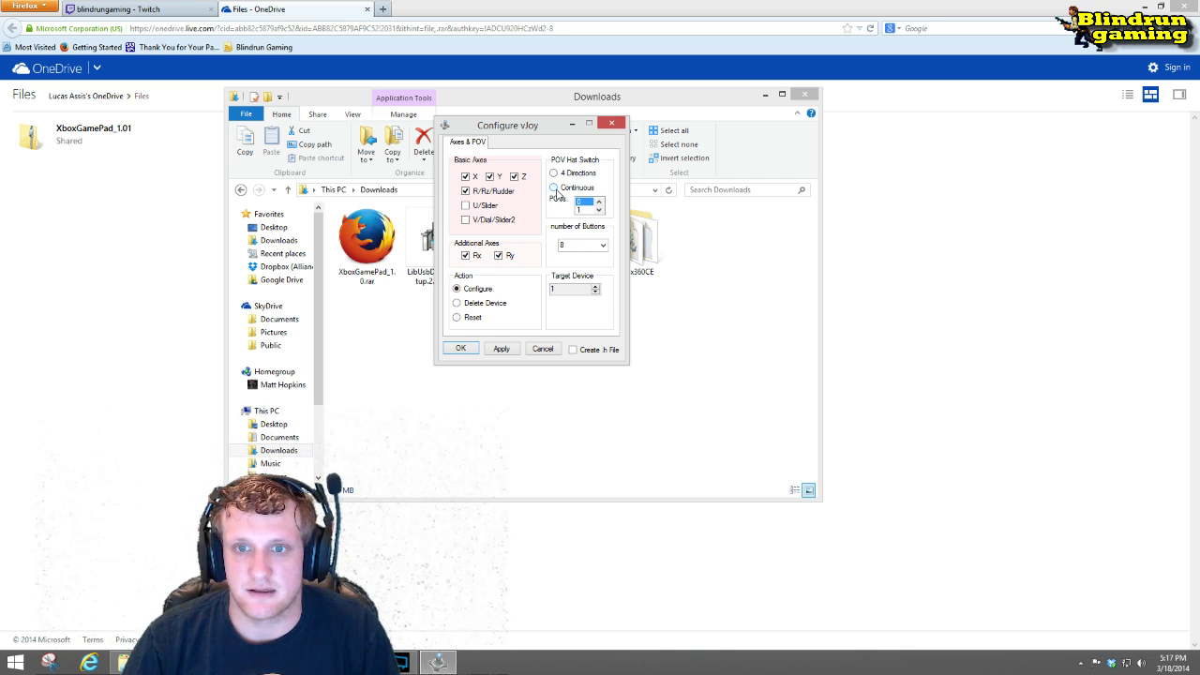
click(553, 187)
click(585, 209)
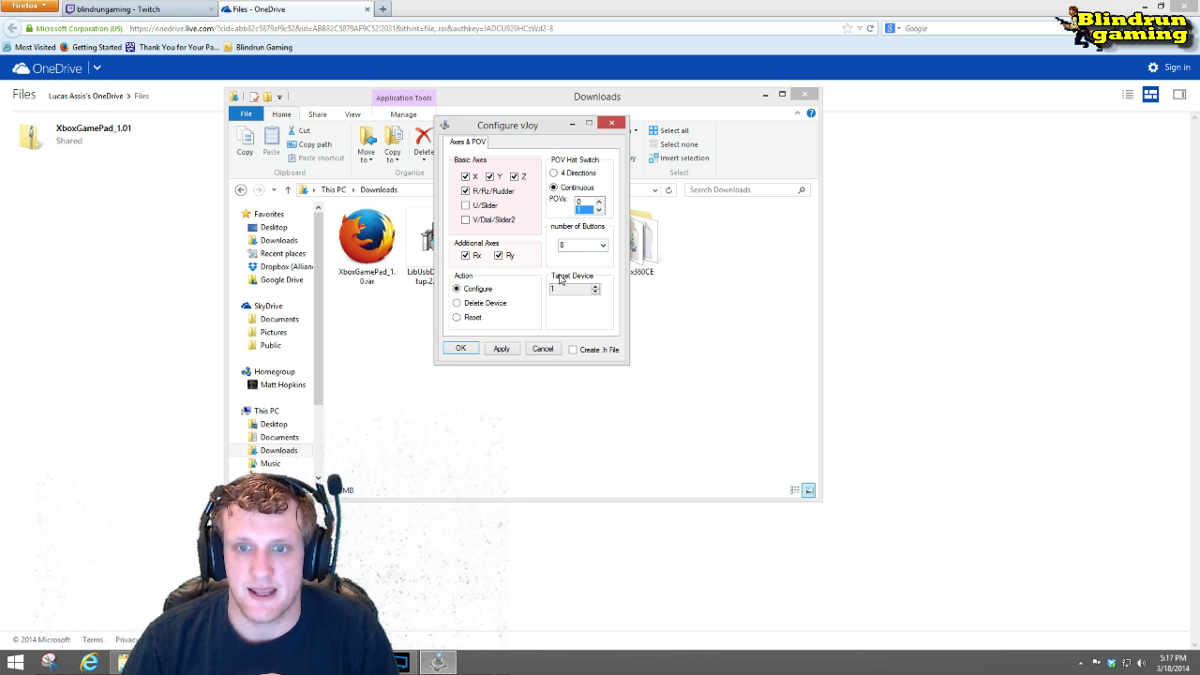
Step: Set the vJoy device's number of buttons to 13, apply the configuration, and close Configure vJoy
click(602, 244)
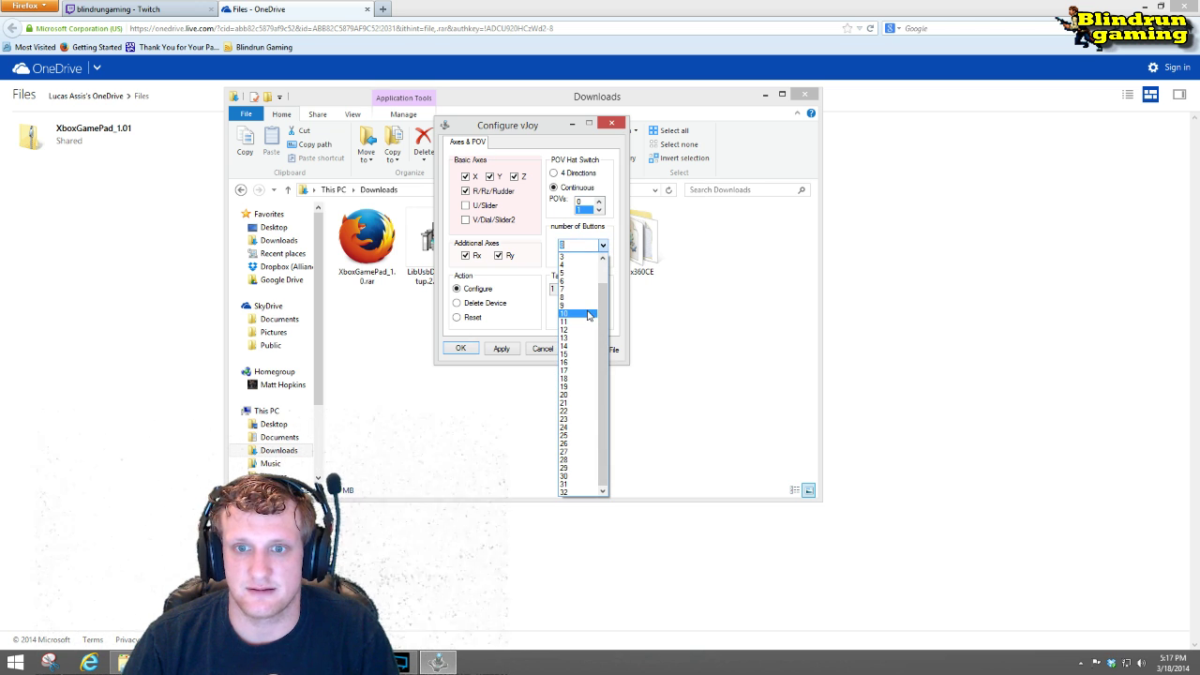
click(589, 315)
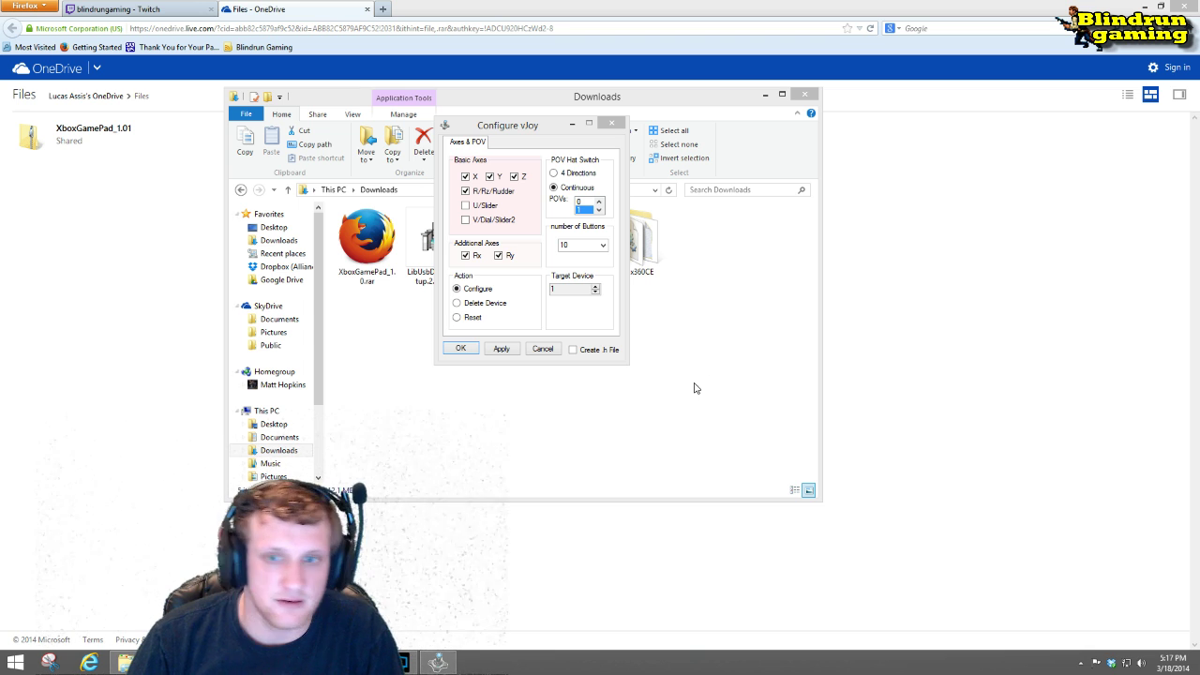
click(602, 244)
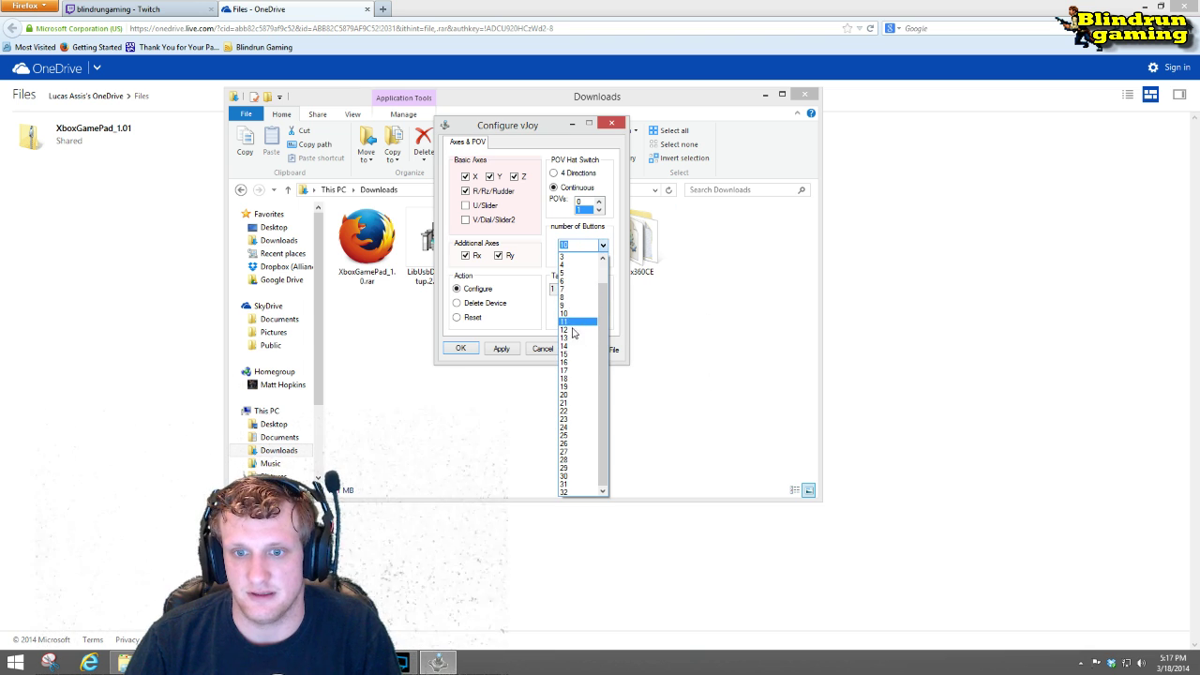
click(568, 338)
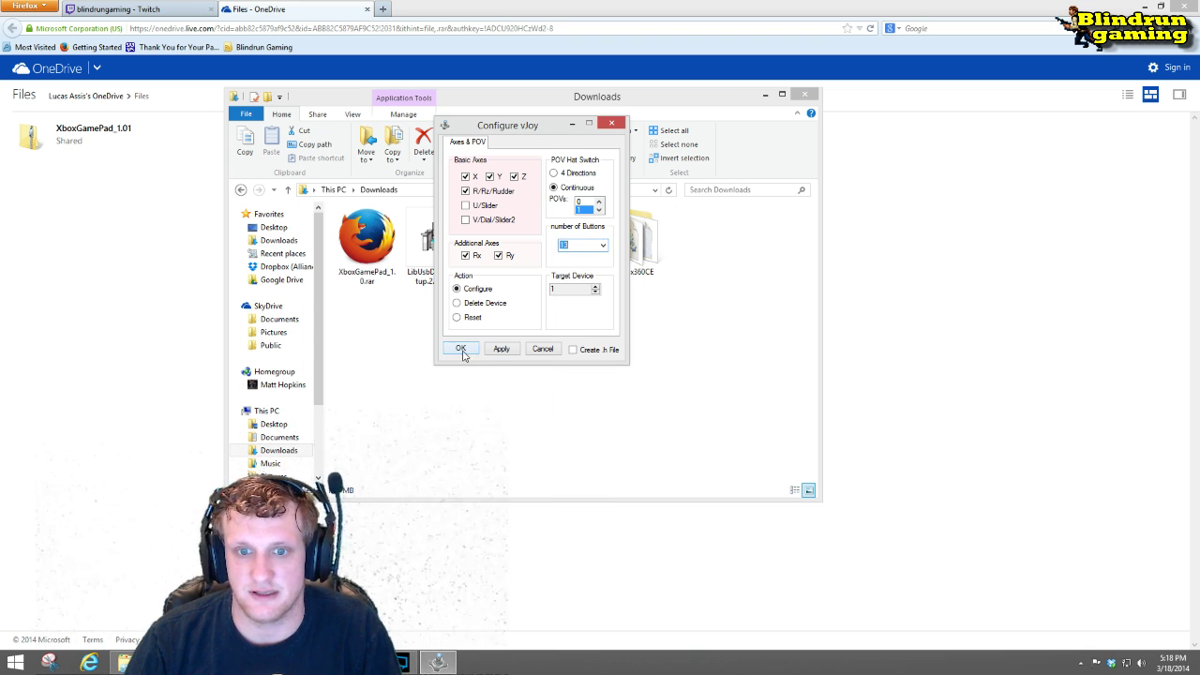
click(499, 348)
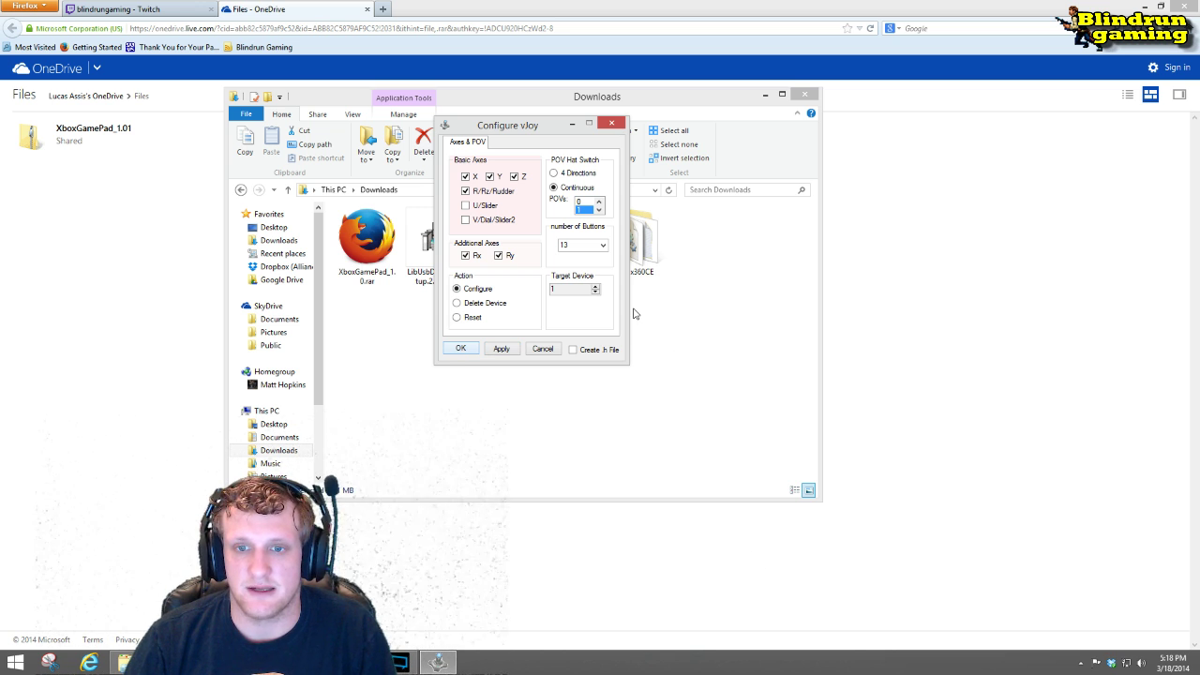
key(Return)
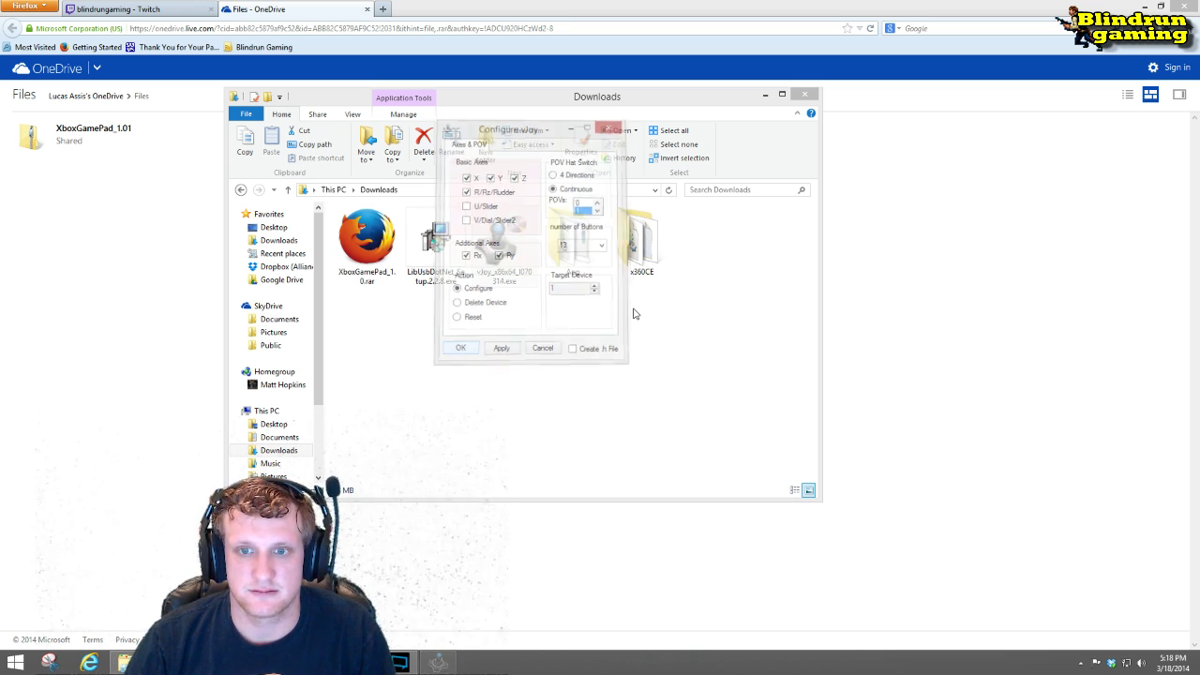
click(460, 361)
Step: Examine the contents of the extracted App folder and return to Downloads
click(421, 265)
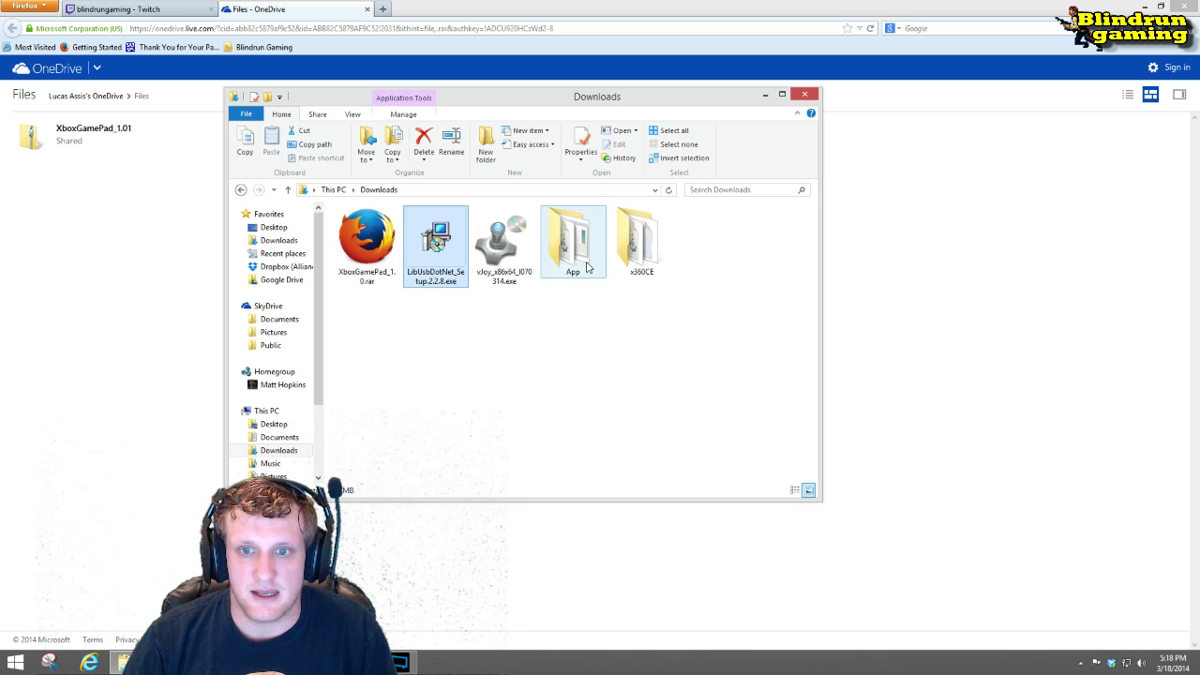
double_click(572, 242)
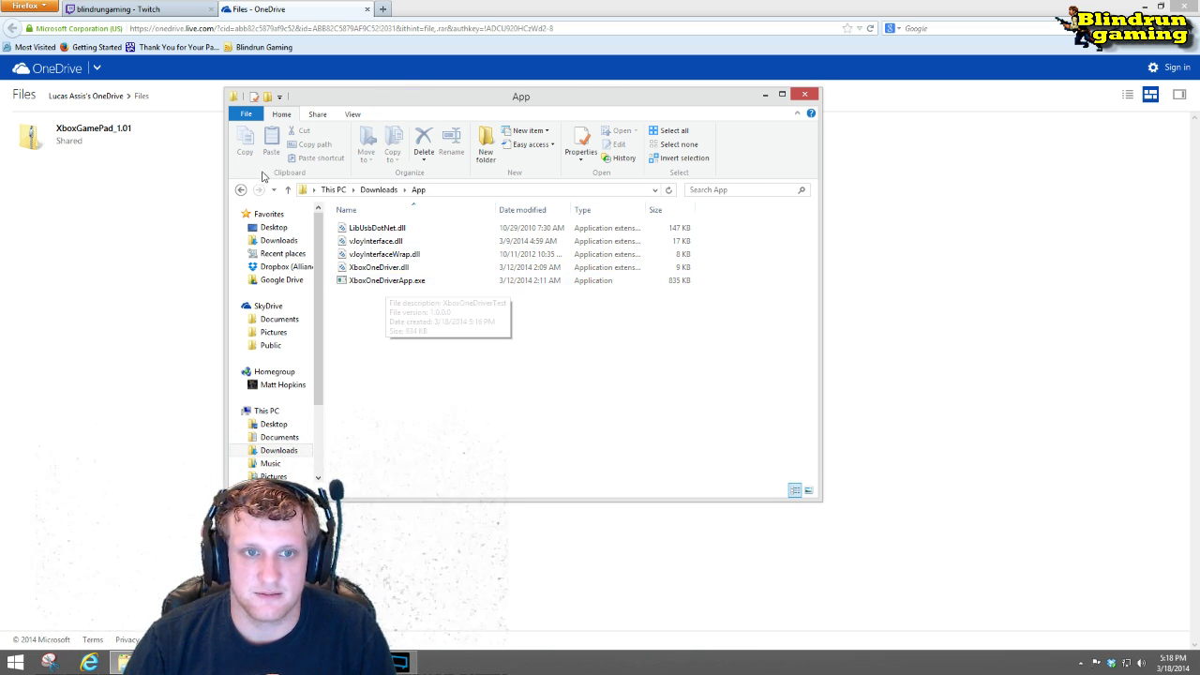
click(246, 189)
Step: Start the LibUsbDotNet 2.2.8 setup, accept the license agreement, and continue to the destination location
click(515, 242)
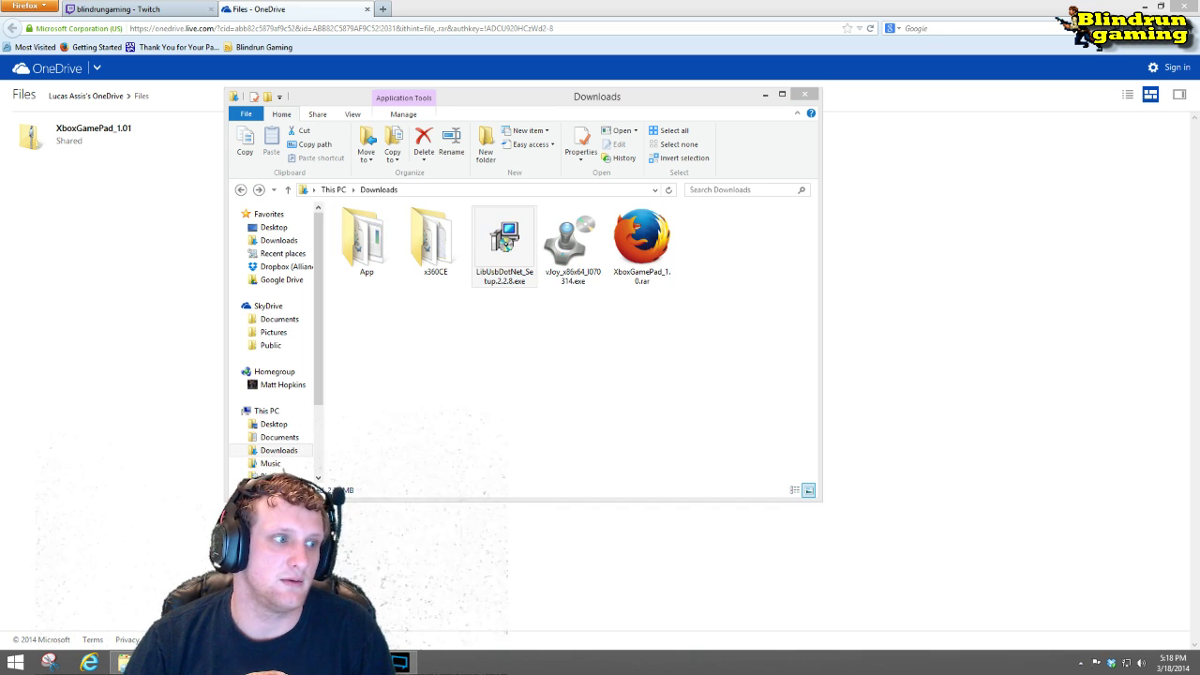
click(507, 258)
double_click(500, 246)
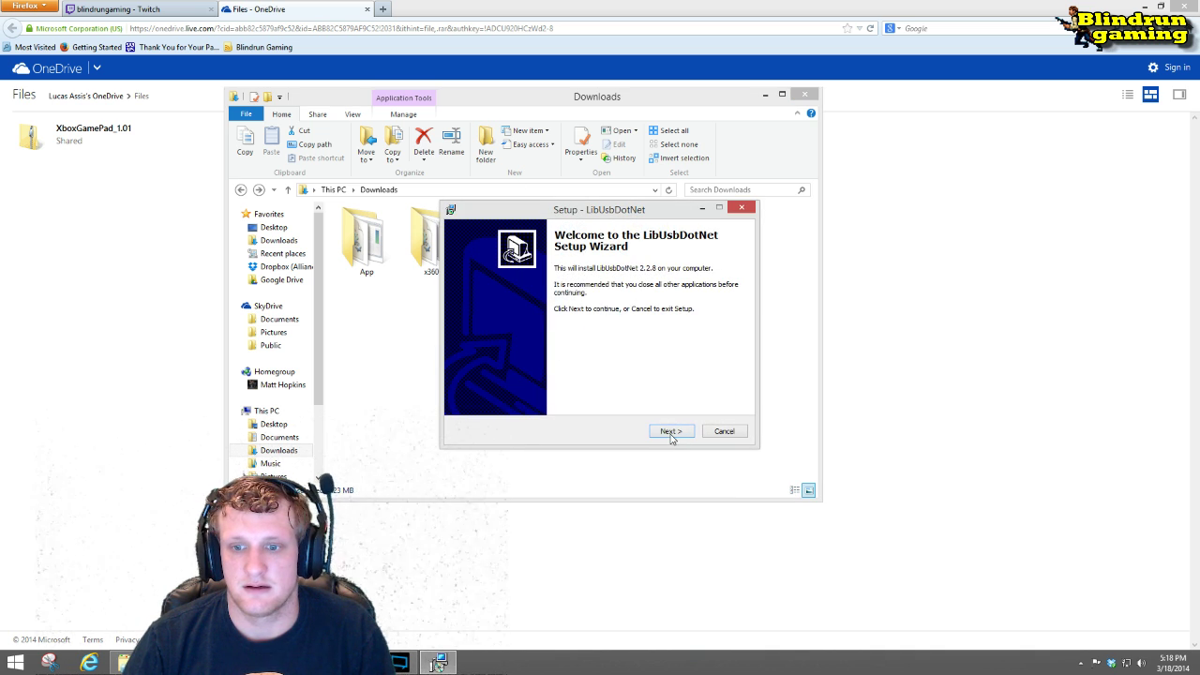
click(670, 434)
click(503, 395)
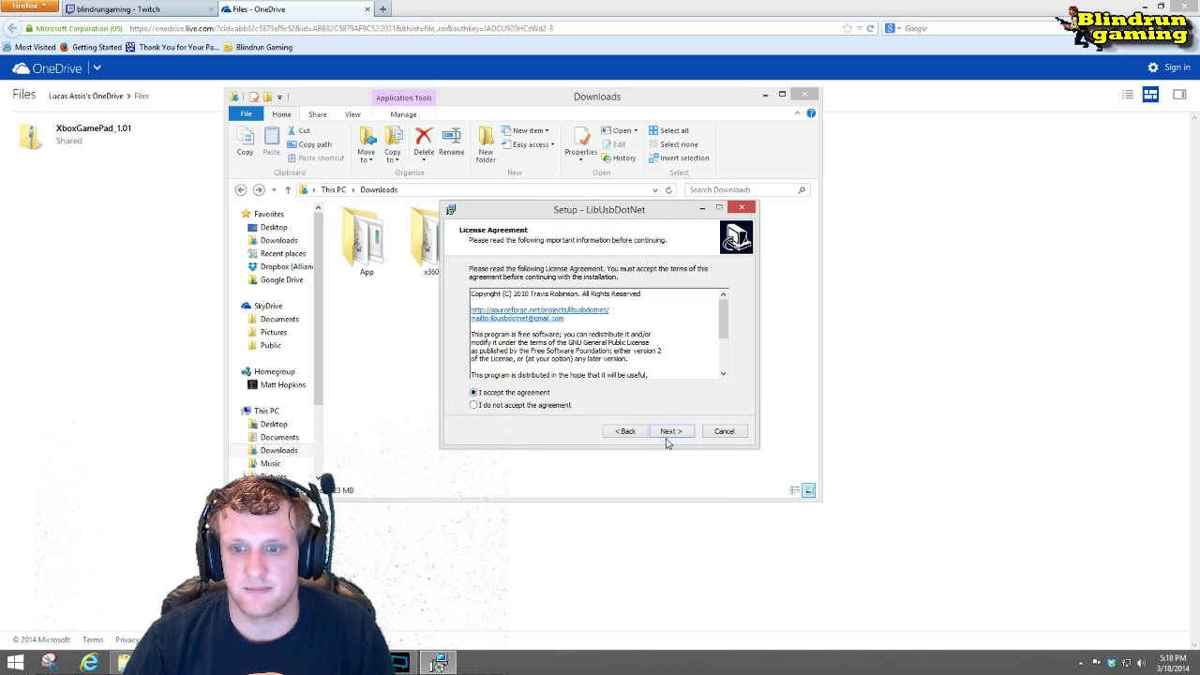
click(666, 433)
click(670, 433)
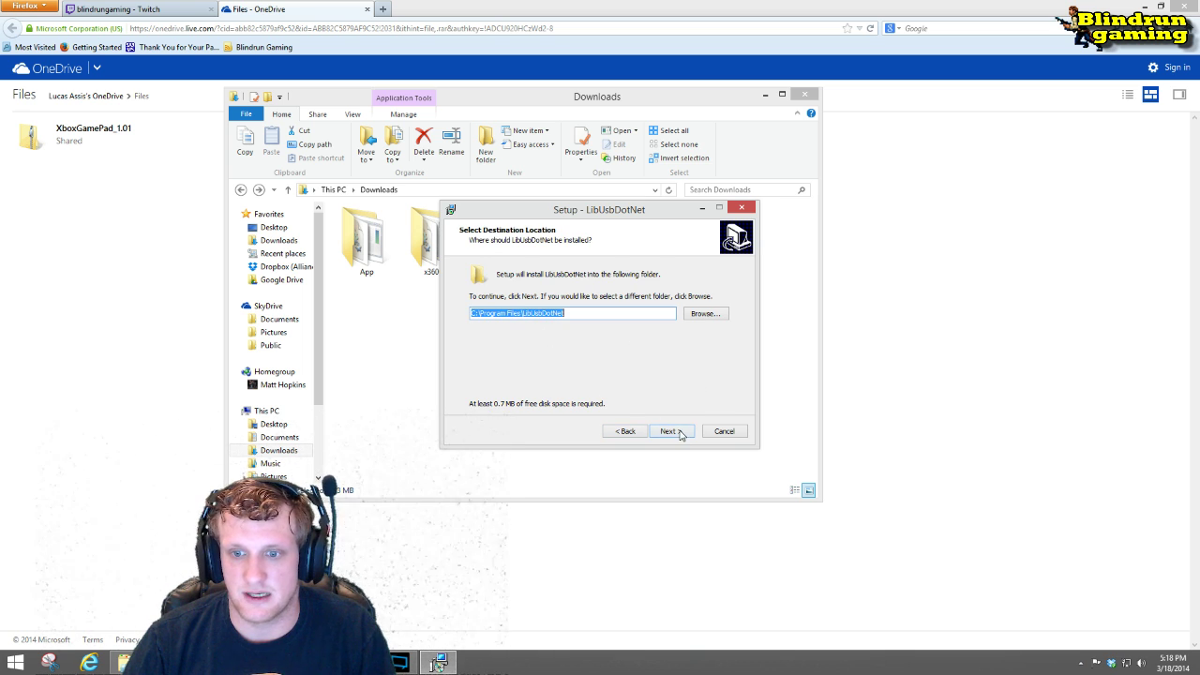
Step: Install LibUsbDotNet with only the Runtime Files component and the libusb-win32 filter task, then finish setup with the filter installer wizard launching
click(681, 433)
click(477, 320)
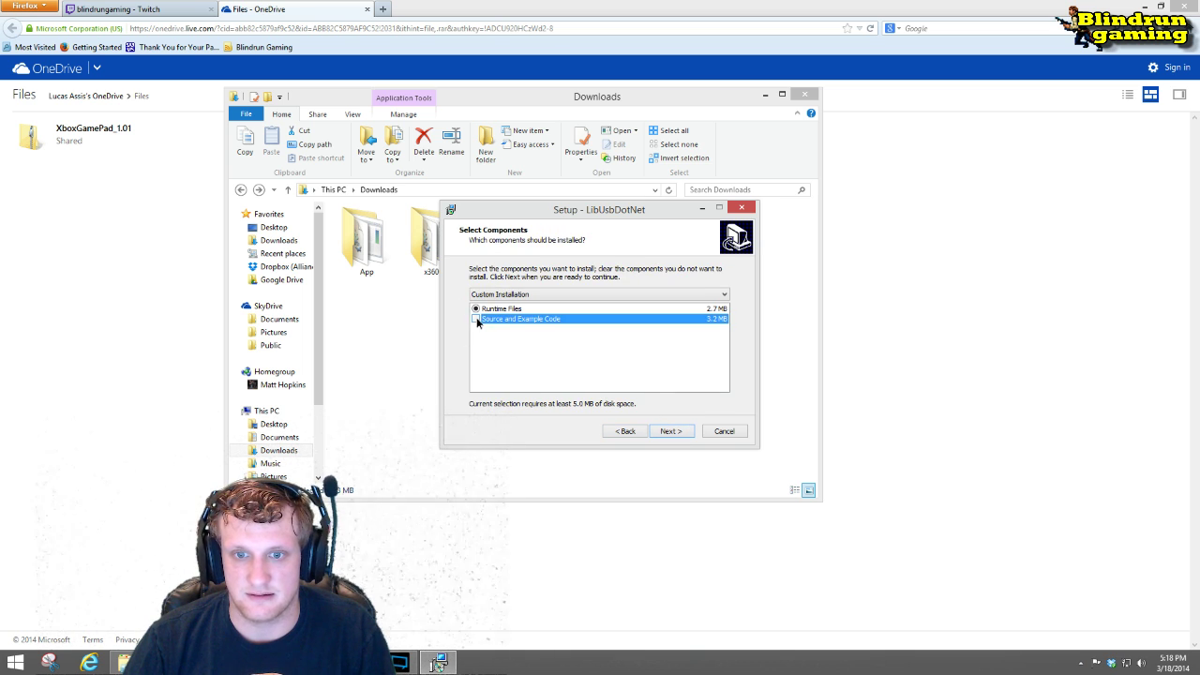
click(671, 433)
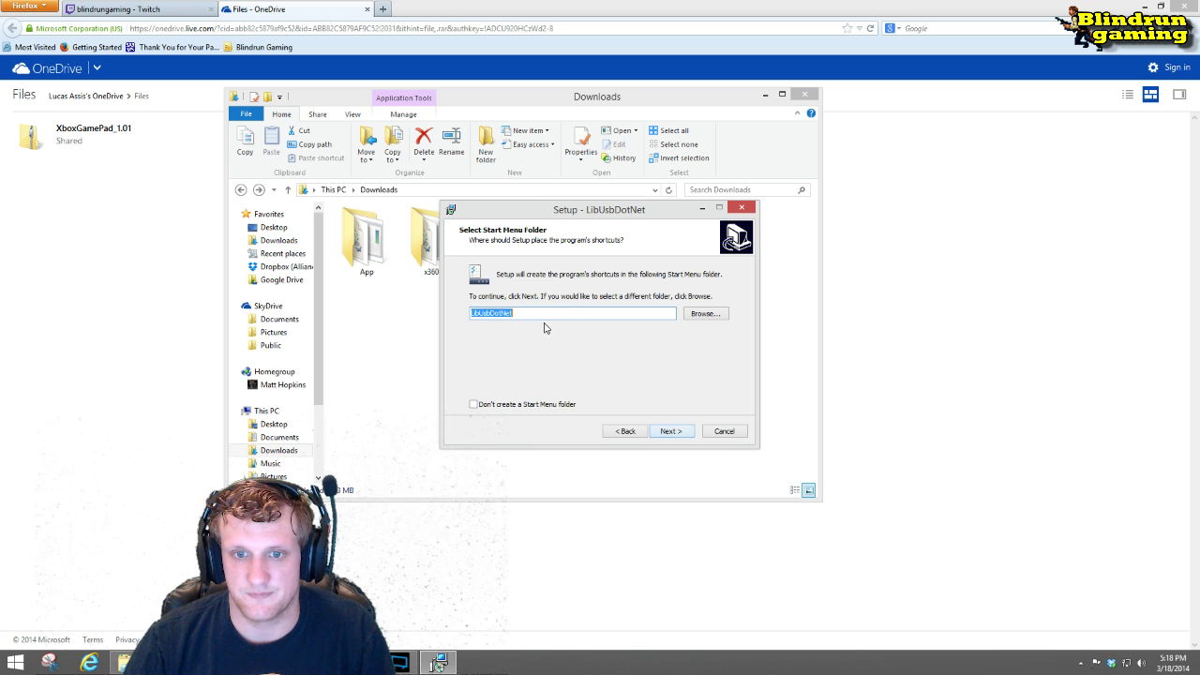
click(670, 431)
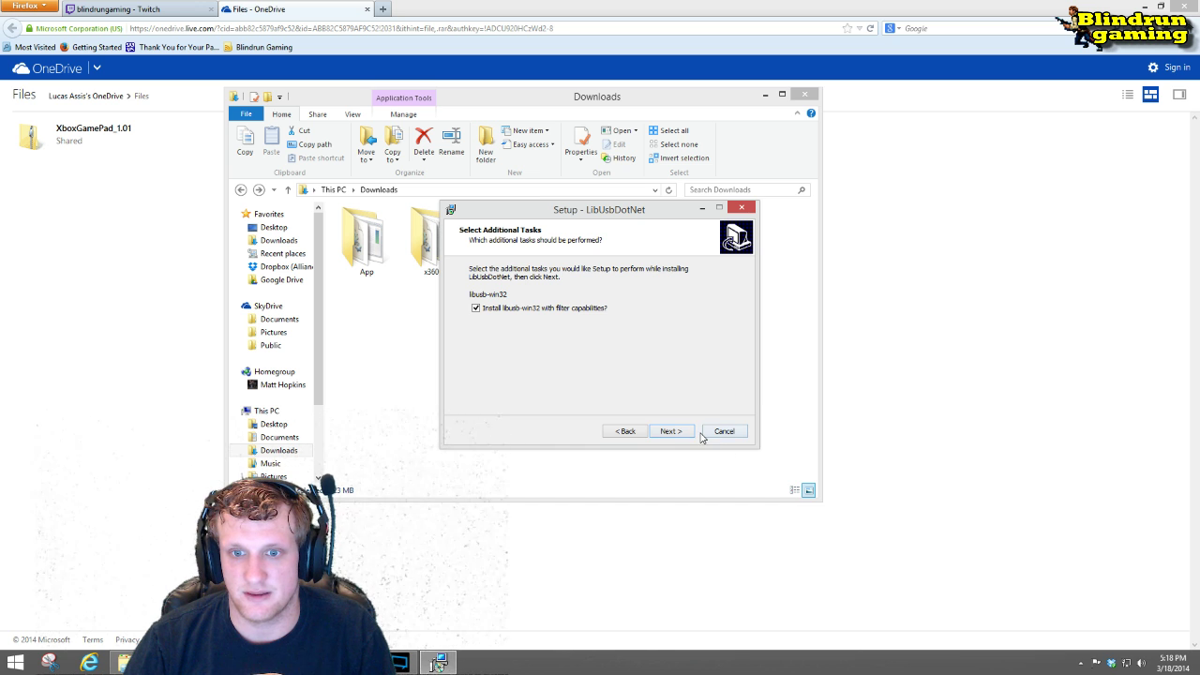
click(671, 432)
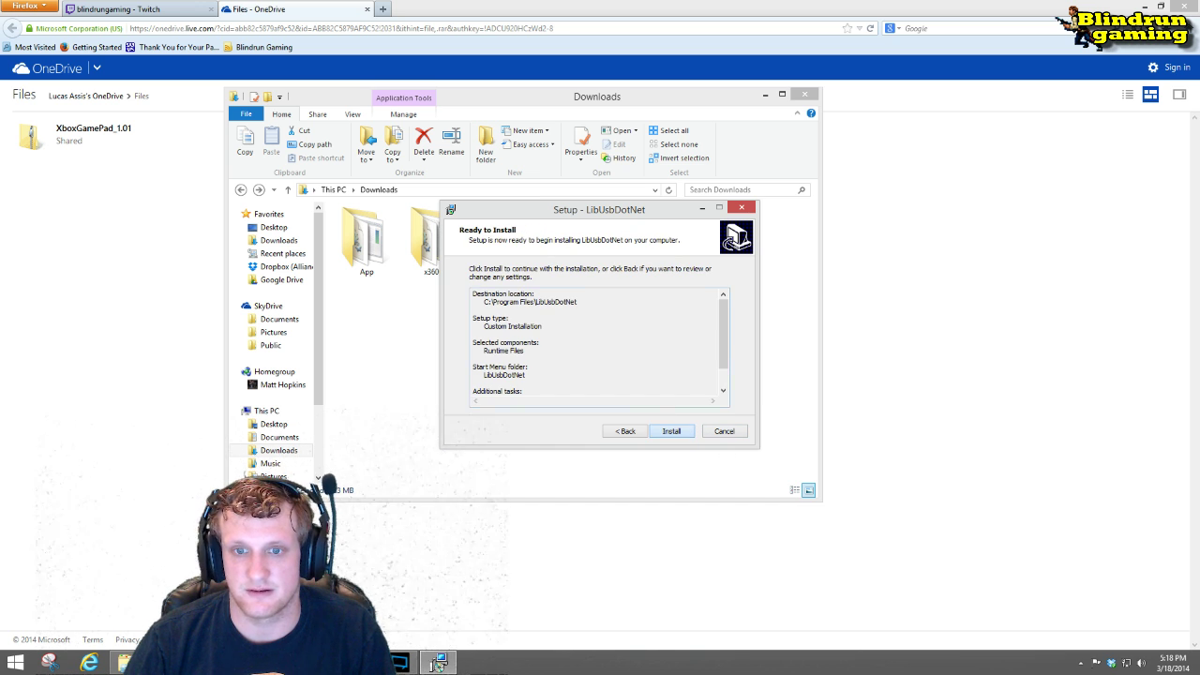
click(670, 430)
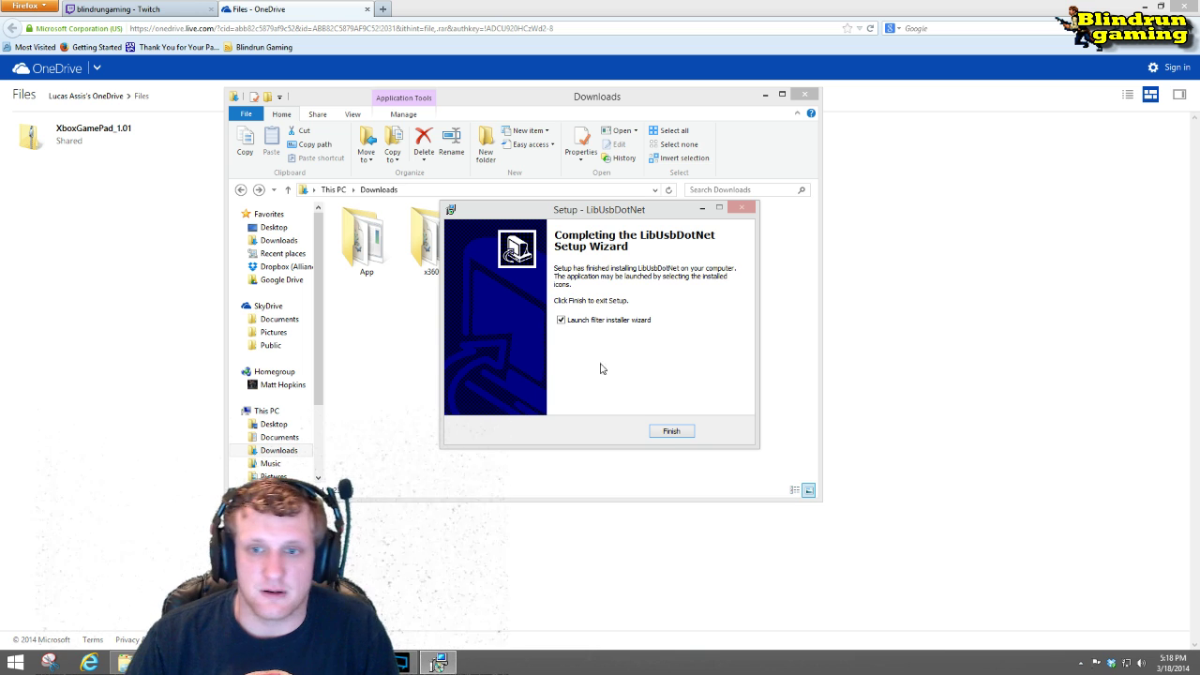
click(671, 433)
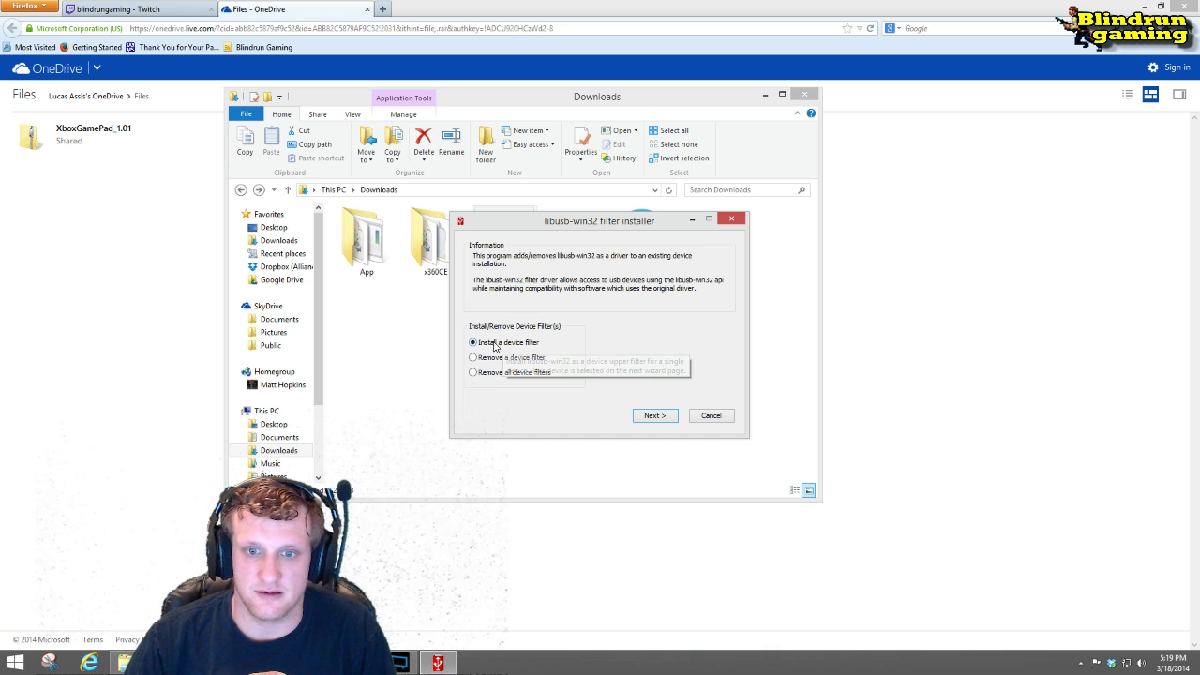
Step: Install a libusb-win32 device filter for the WinUsb Device (vid:045e pid:02d1) and close the filter installer
click(647, 418)
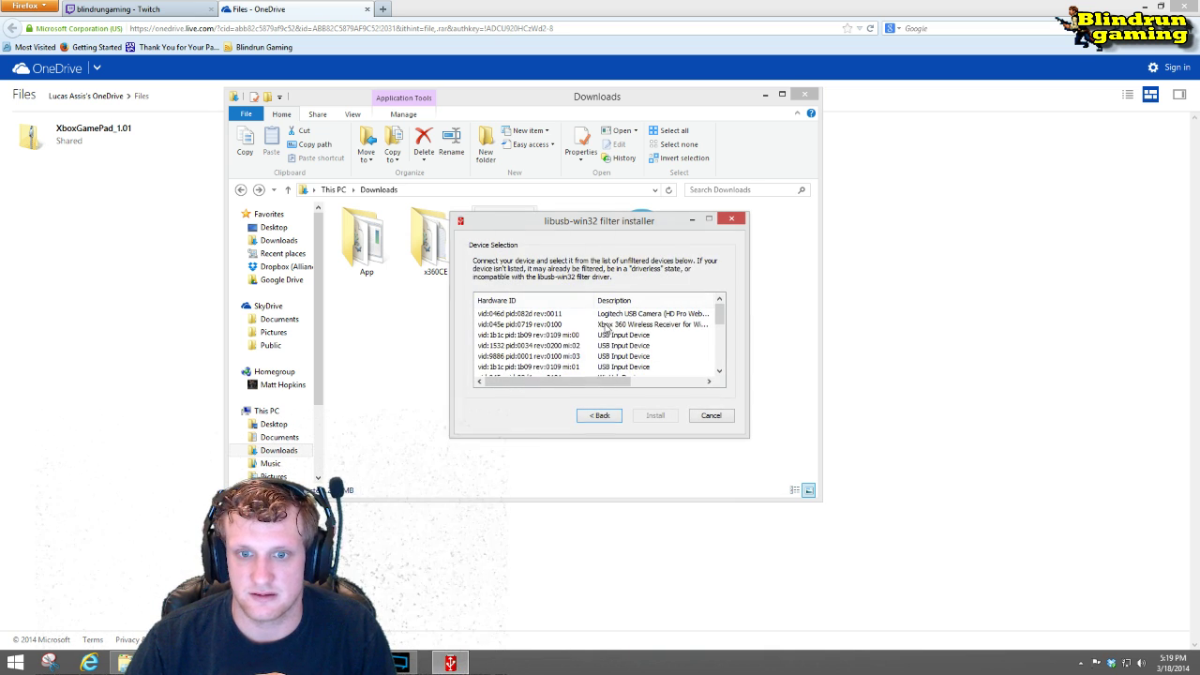
scroll(600, 345, up, 5)
click(610, 345)
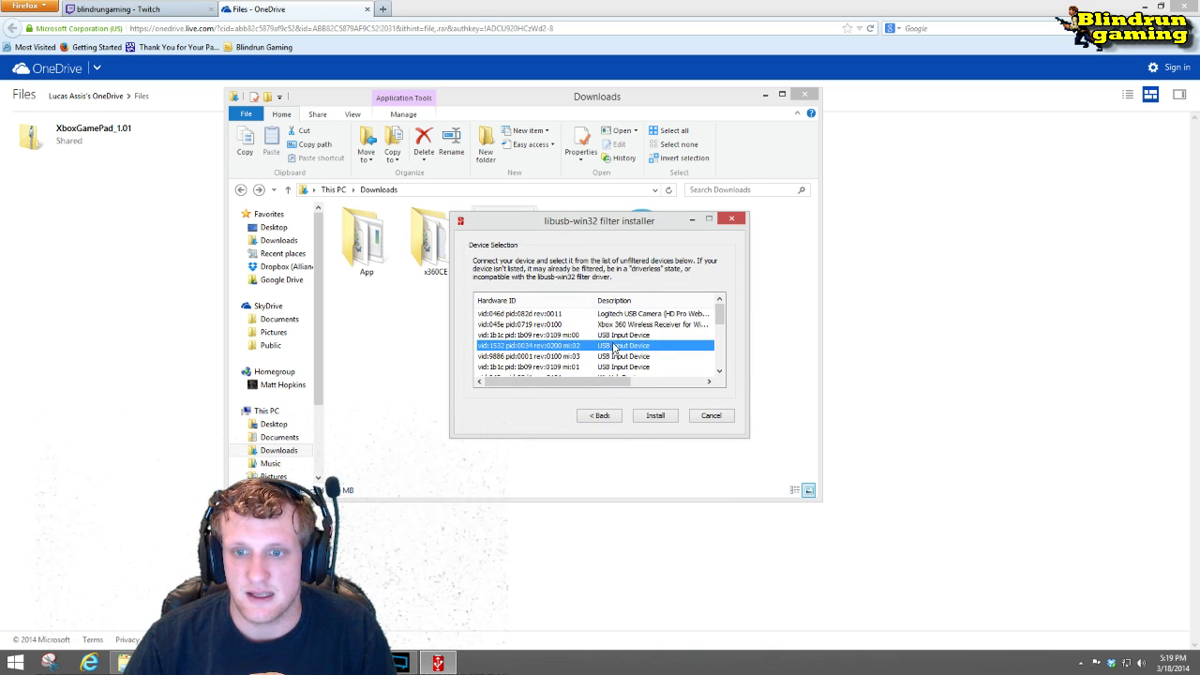
click(637, 336)
scroll(637, 339, down, 1)
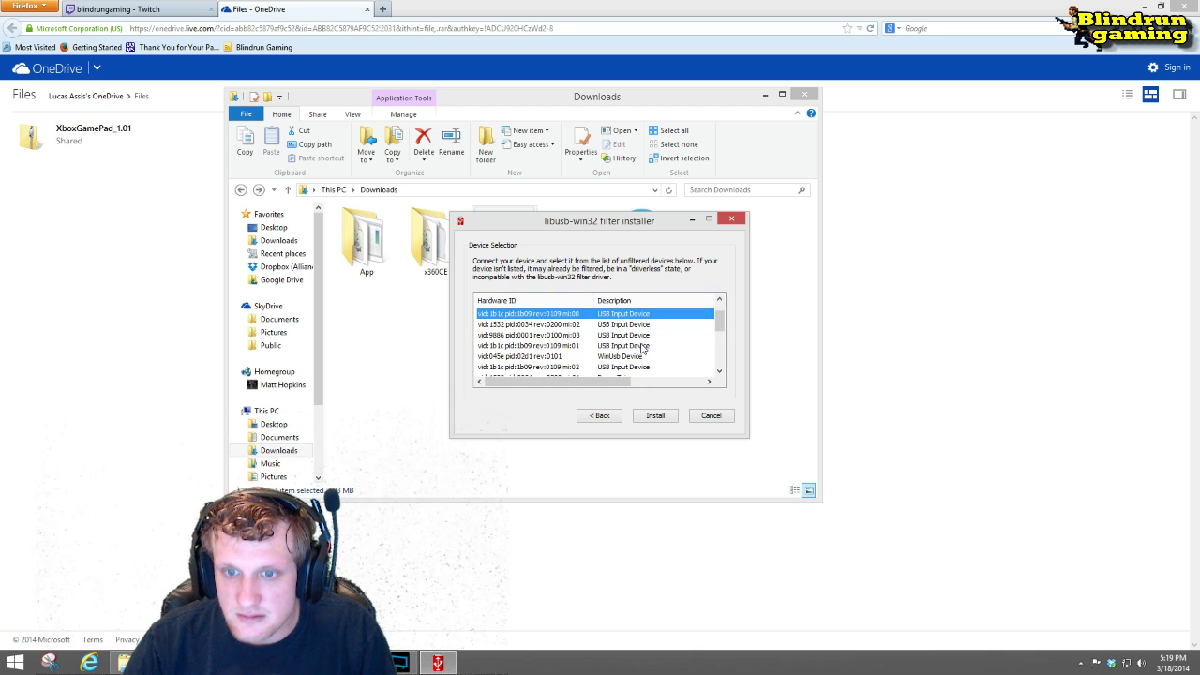
click(623, 357)
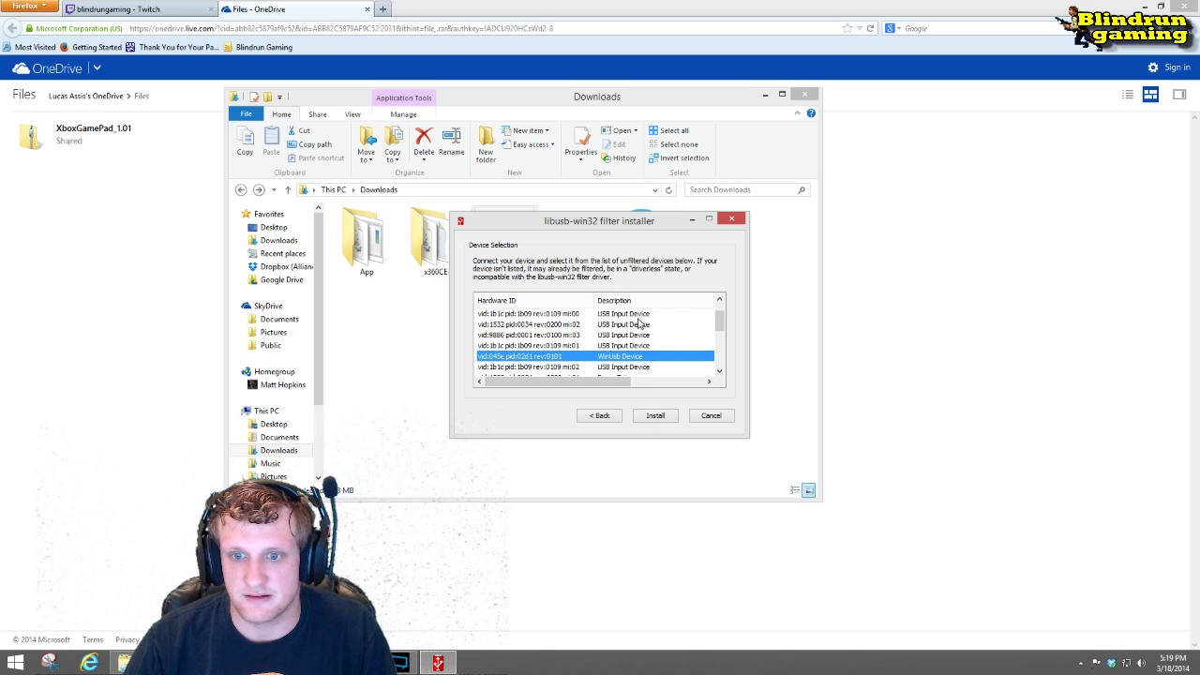
click(656, 416)
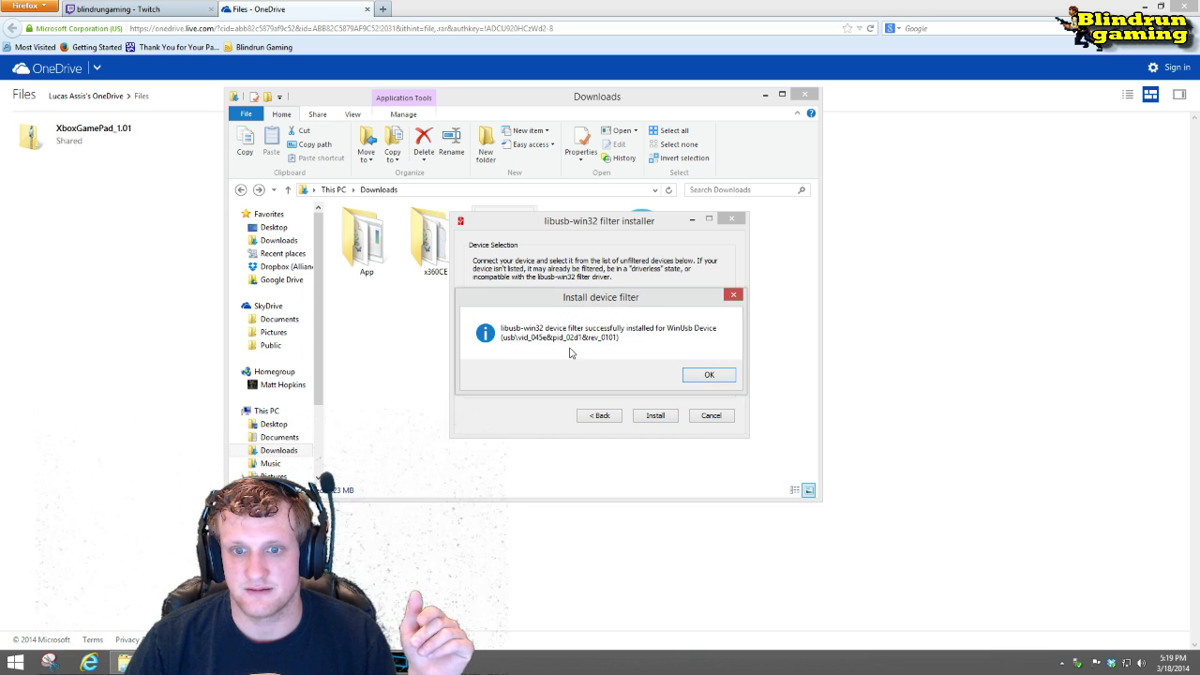
click(705, 374)
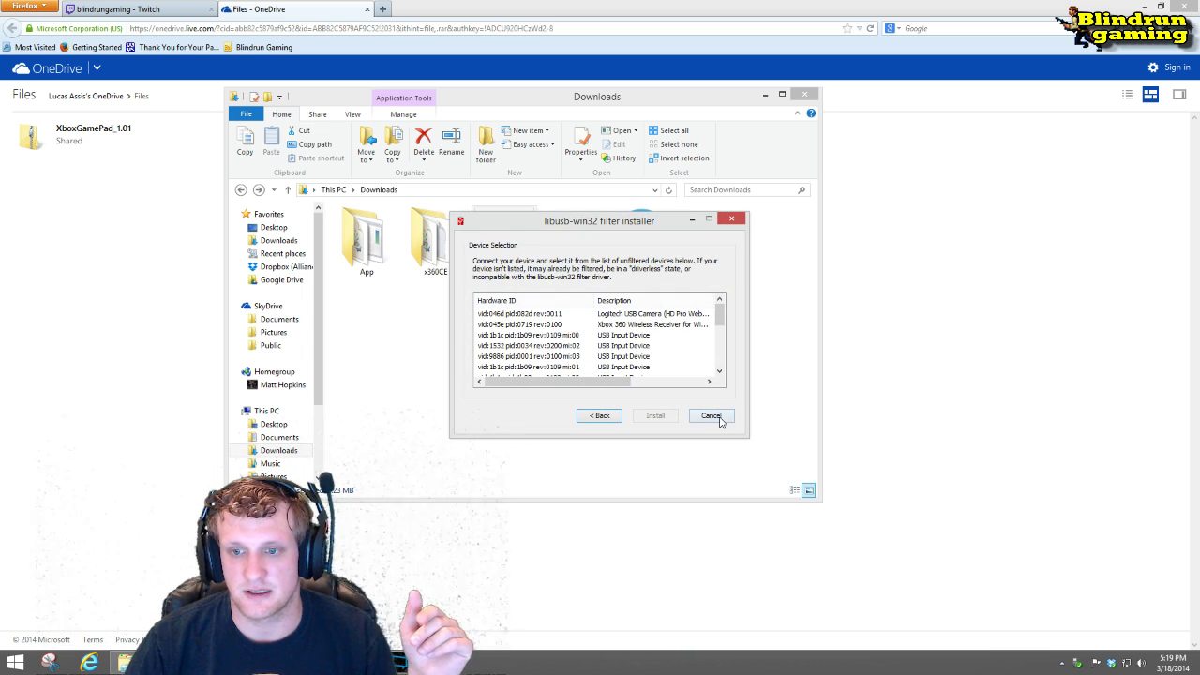
click(732, 219)
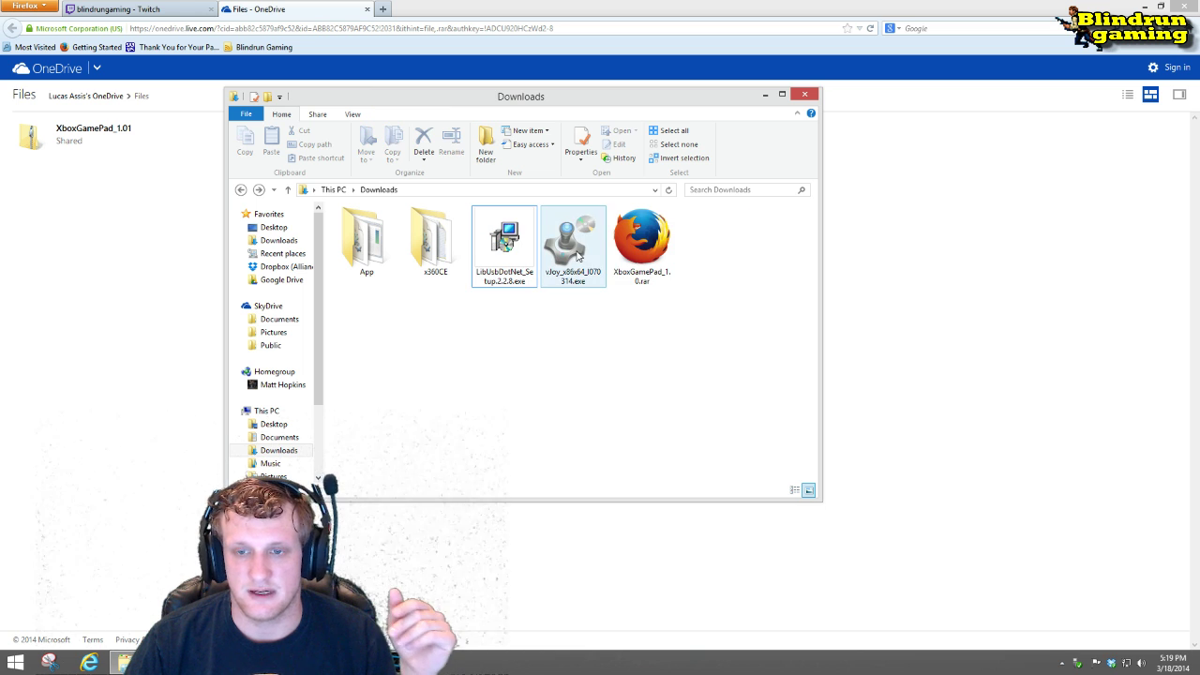
Step: Launch XboxOneDriverApp.exe from the App folder in Downloads and move its window over the folder window
click(641, 246)
click(436, 260)
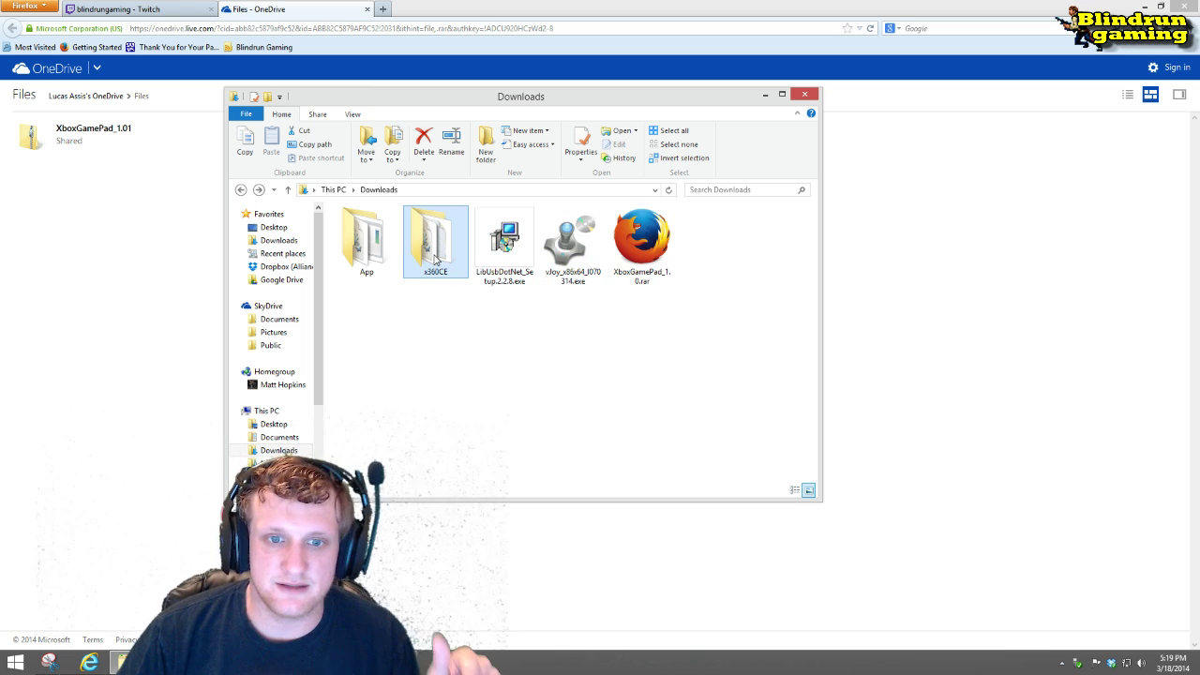
double_click(358, 251)
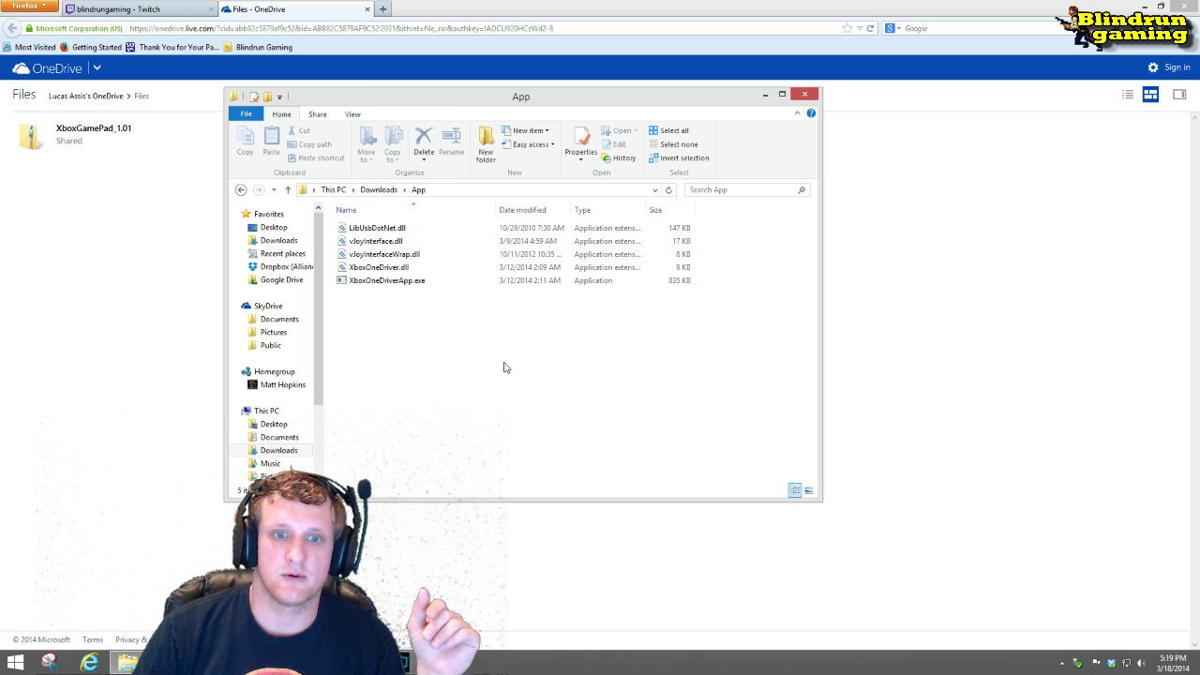
click(426, 285)
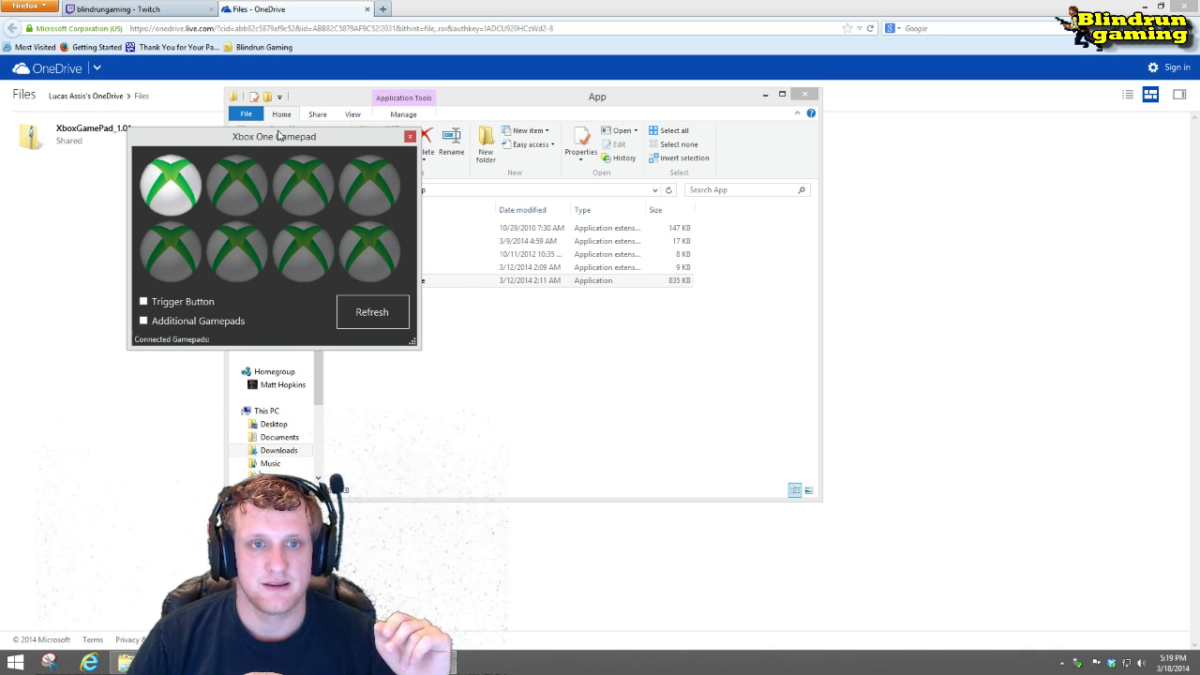
drag(272, 140, 550, 171)
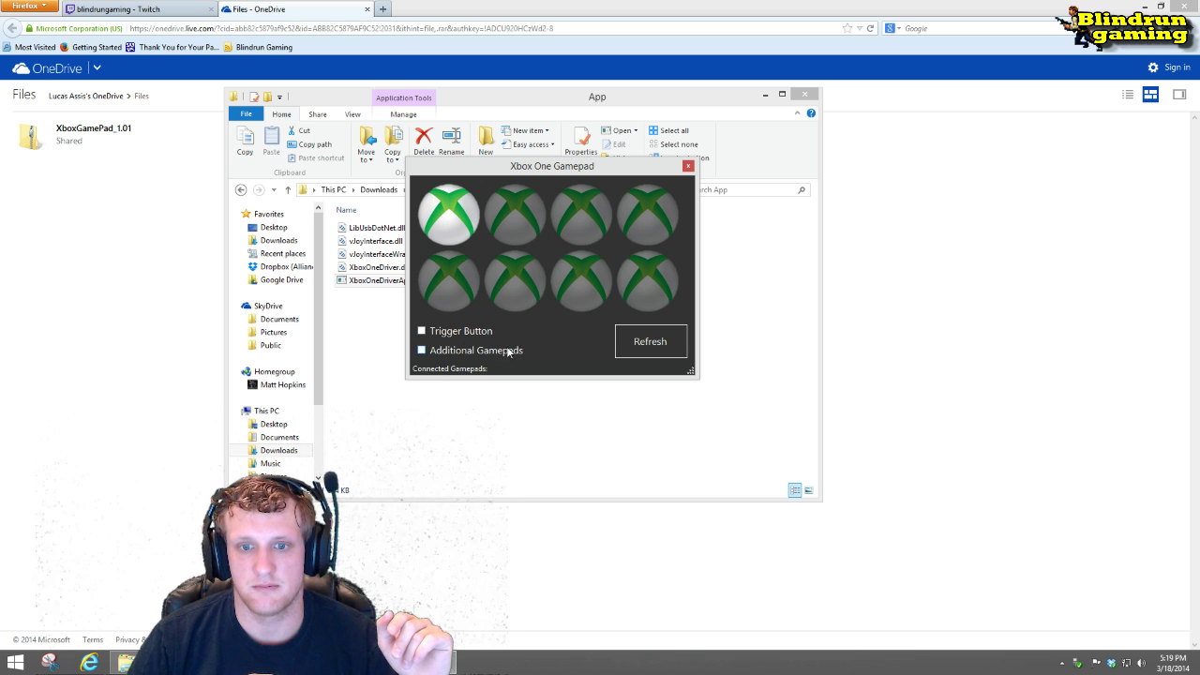
Step: Enable Trigger Button in Xbox One Gamepad, leave Additional Gamepads off, and move the window clear of the App folder
click(452, 351)
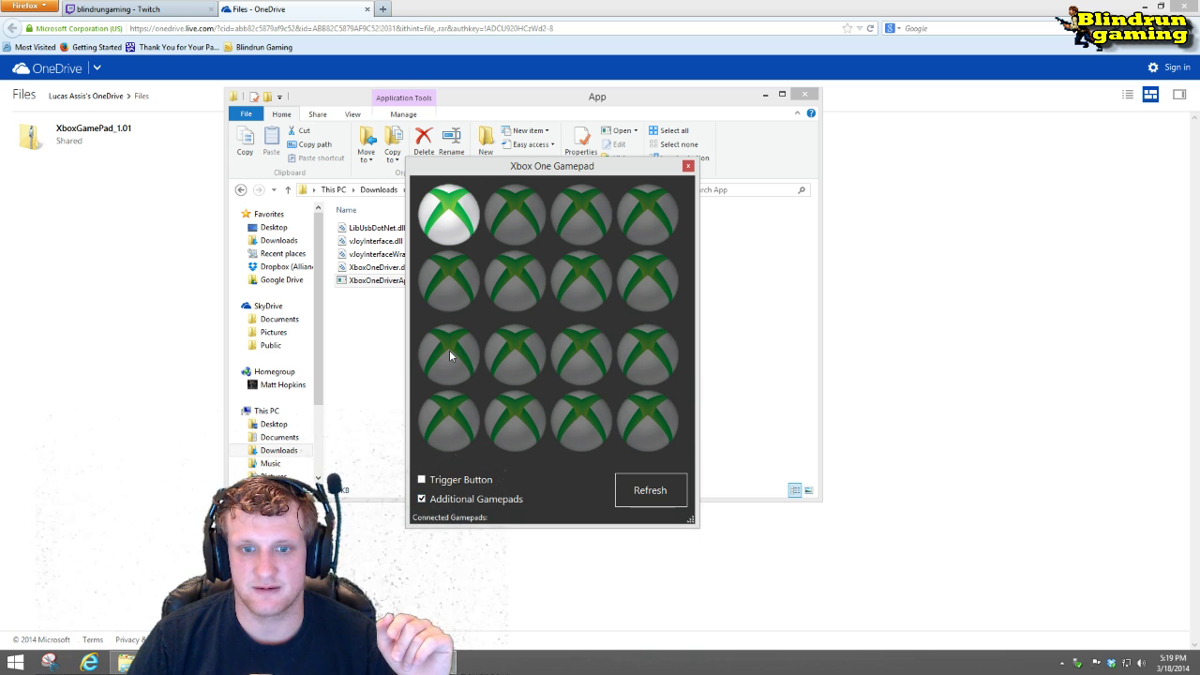
click(449, 503)
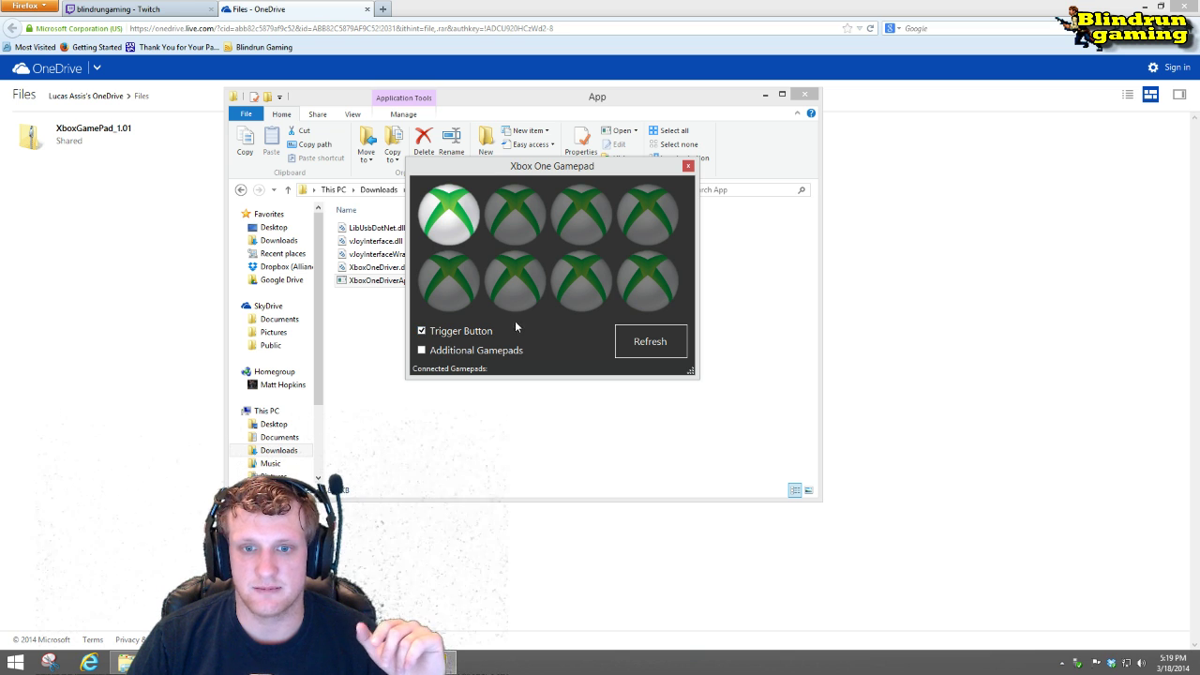
drag(516, 170, 156, 49)
click(555, 376)
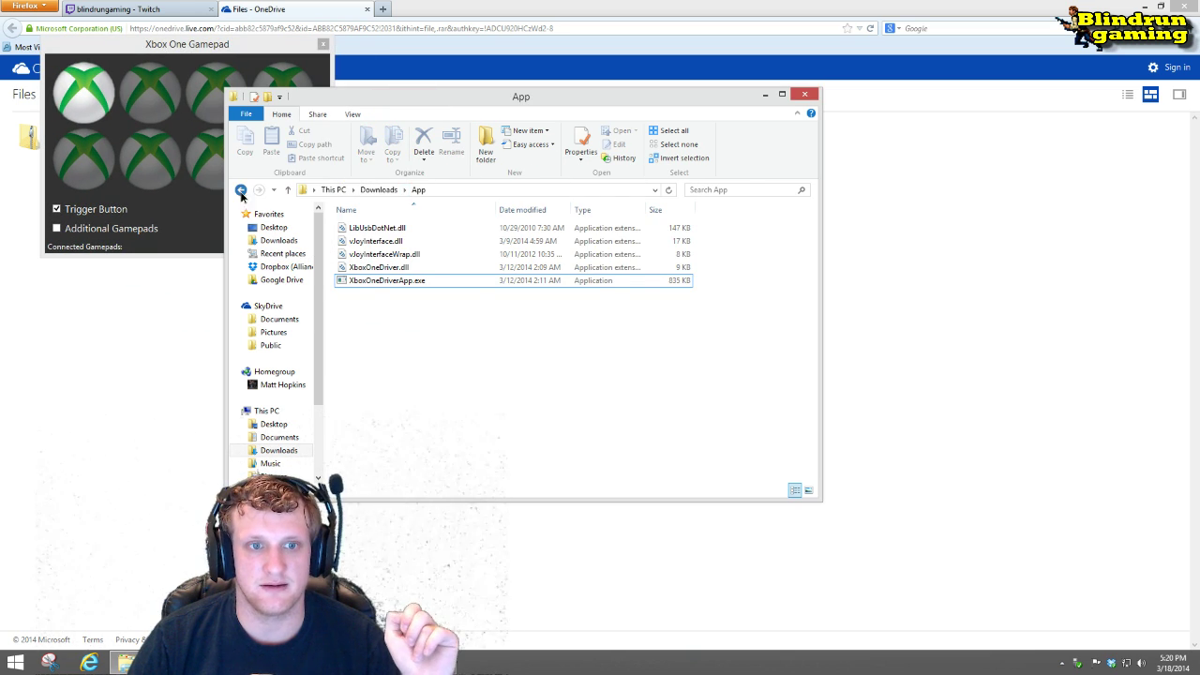
Step: Open the x360CE folder in Downloads and launch x360ce.exe
click(241, 189)
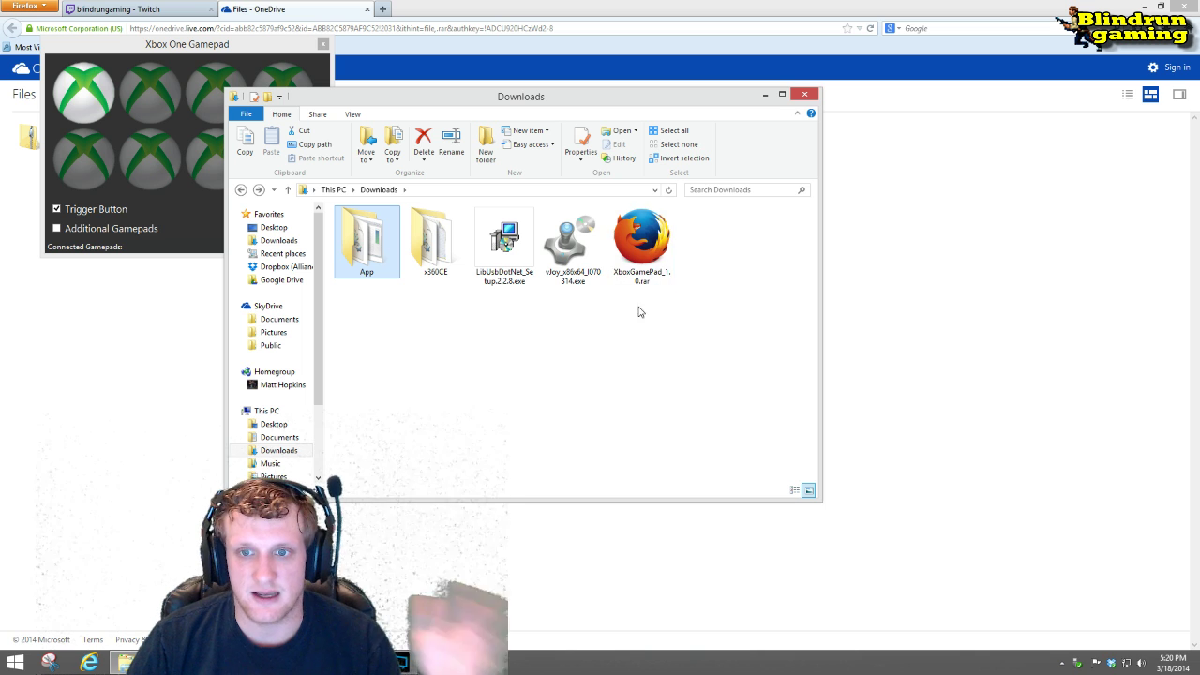
double_click(436, 253)
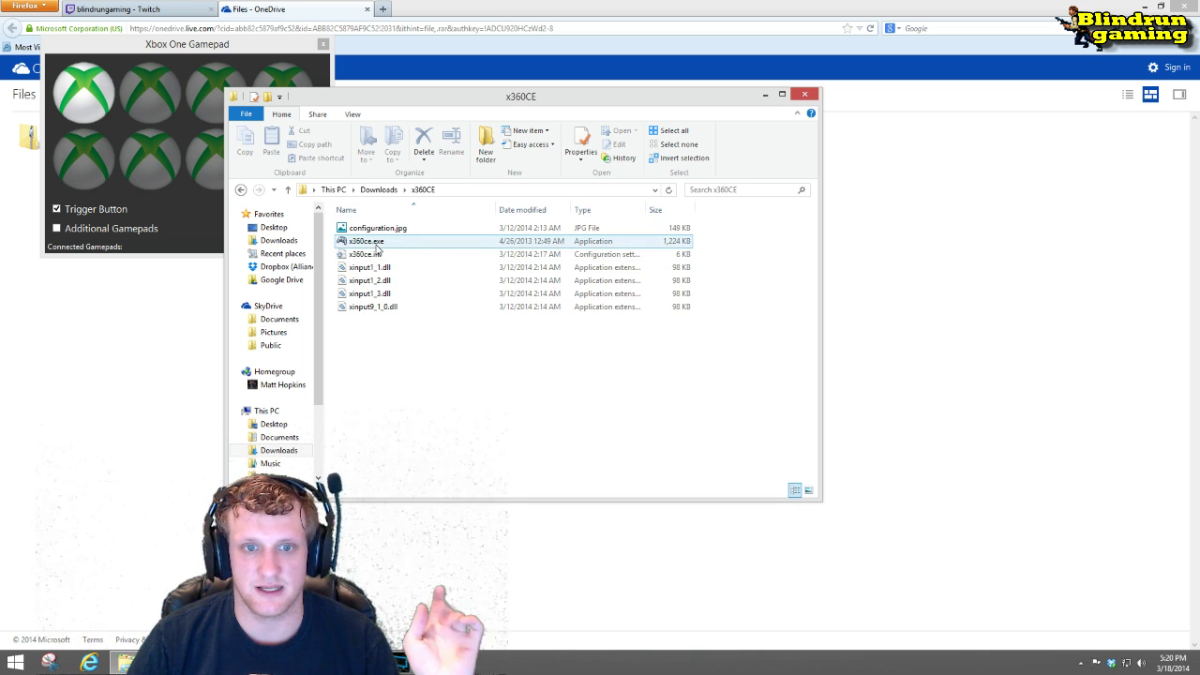
click(241, 189)
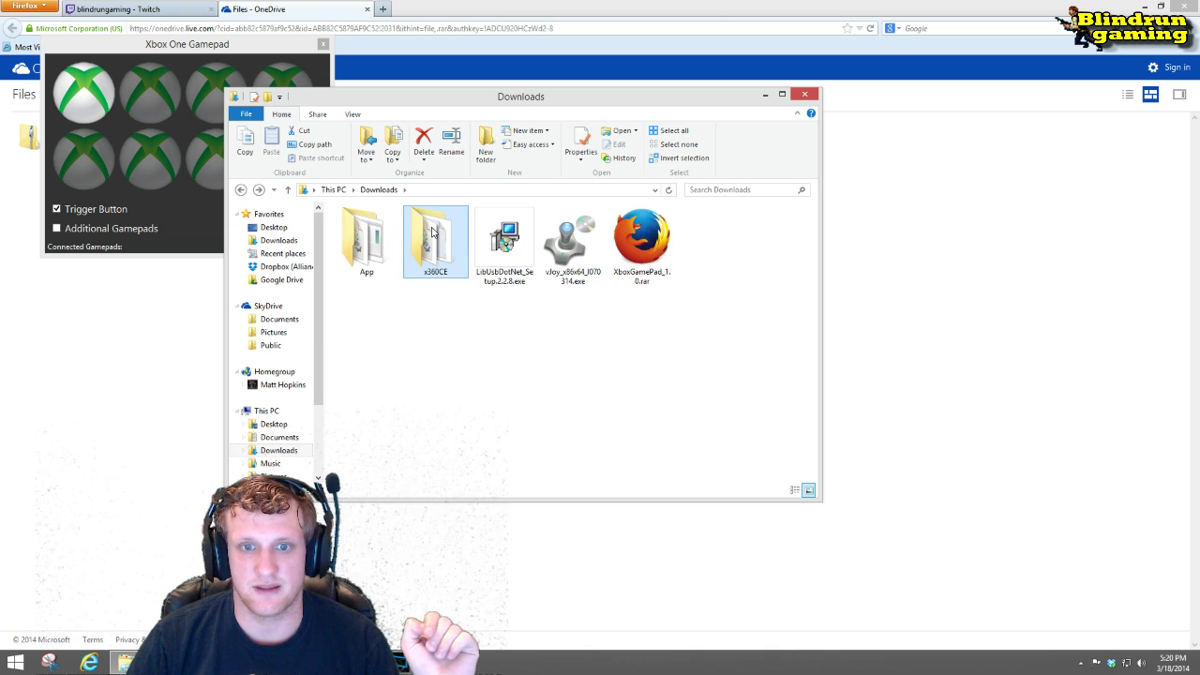
double_click(434, 246)
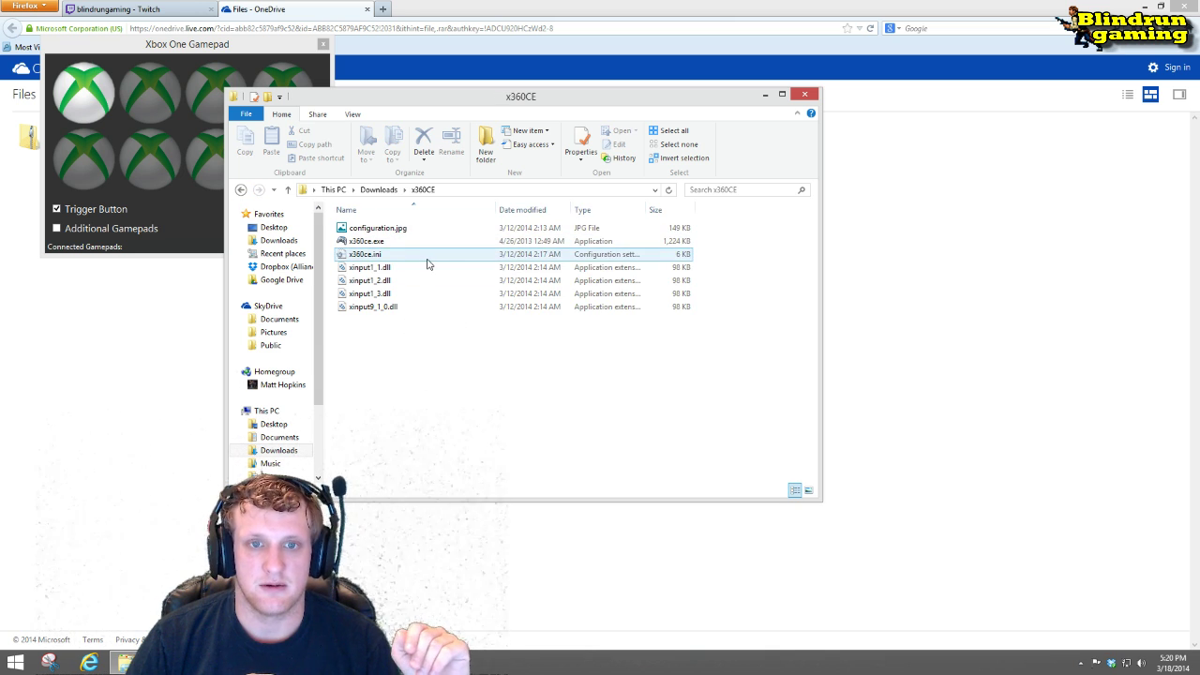
click(429, 241)
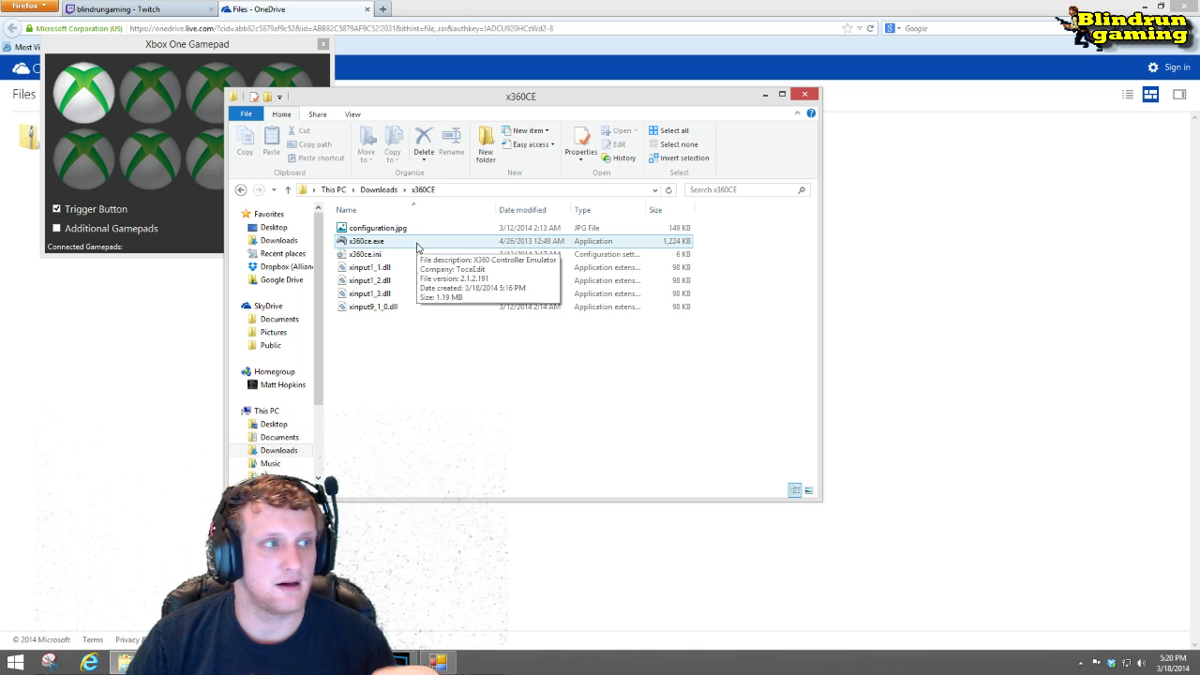
double_click(395, 247)
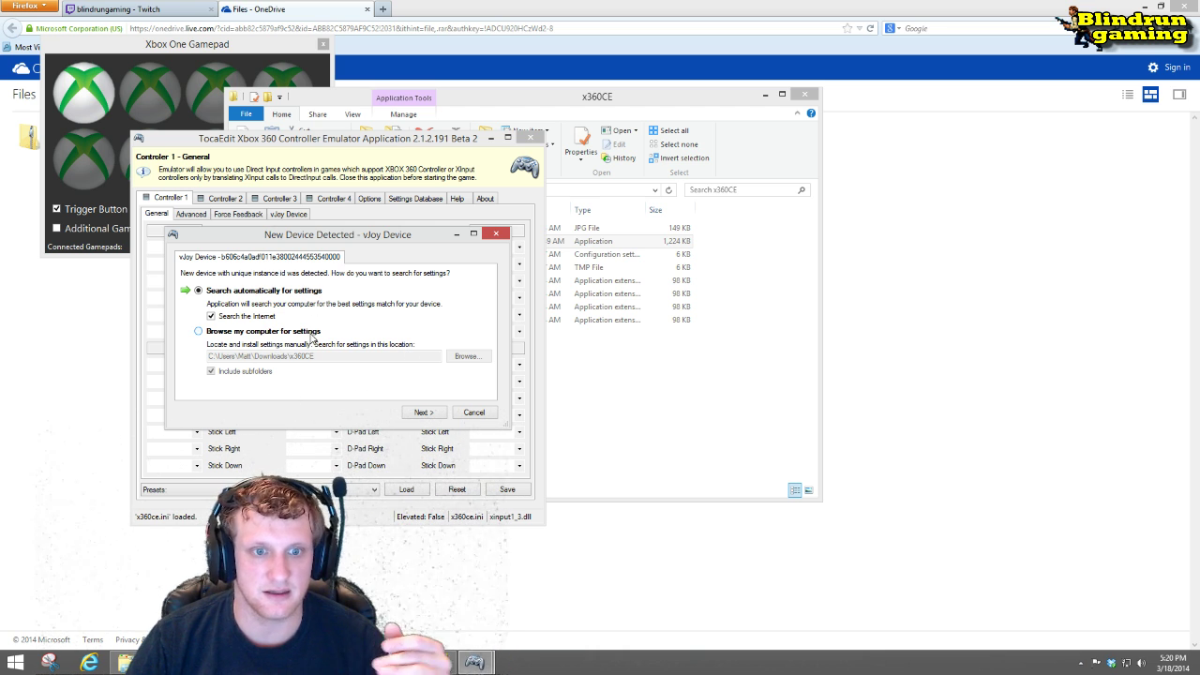
Step: Search automatically, including the Internet, for the vJoy Device's settings, finish the search, and close the controller emulator
click(424, 412)
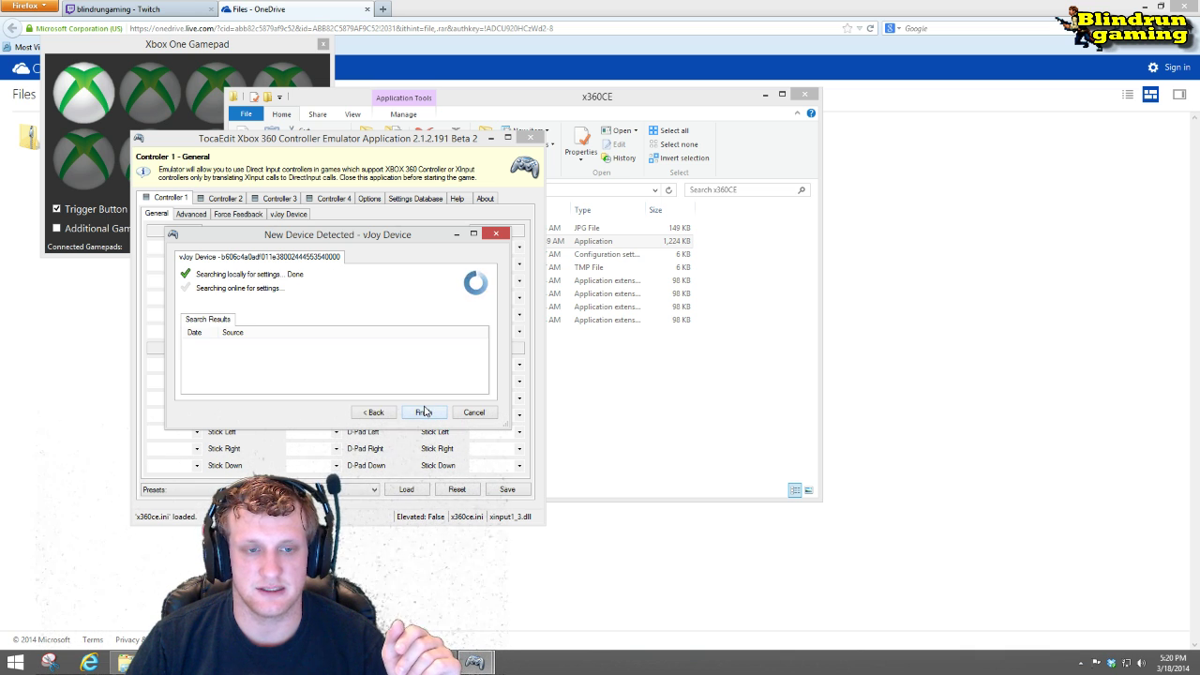
click(422, 413)
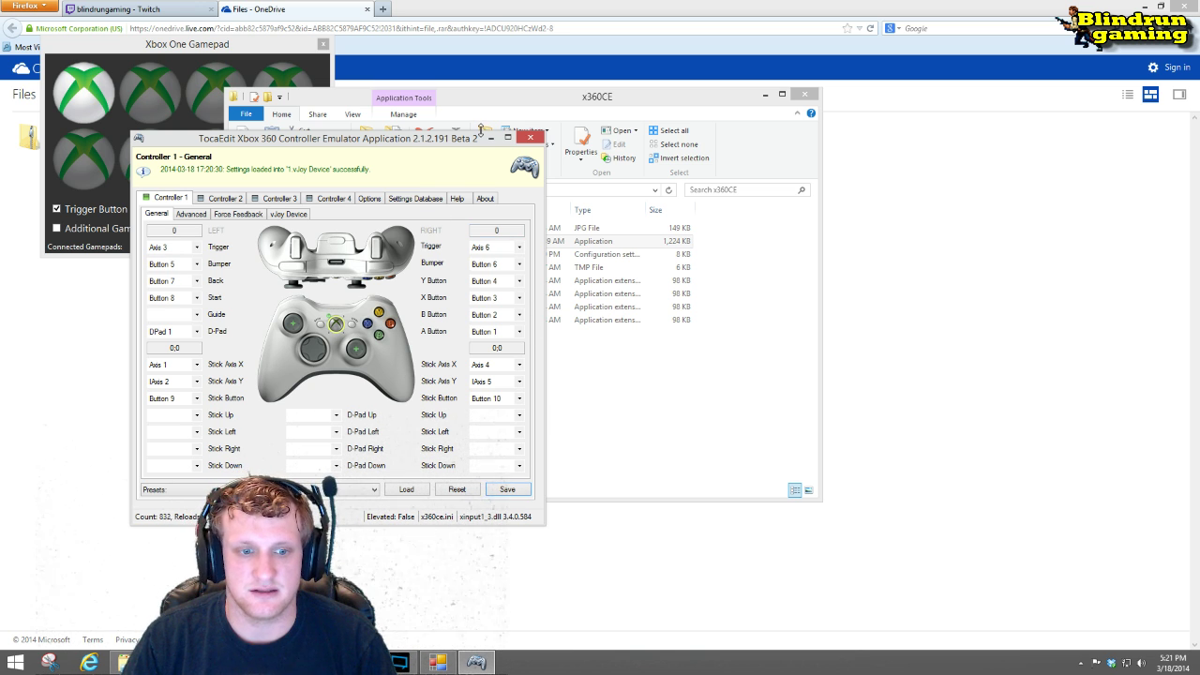
click(530, 139)
click(191, 232)
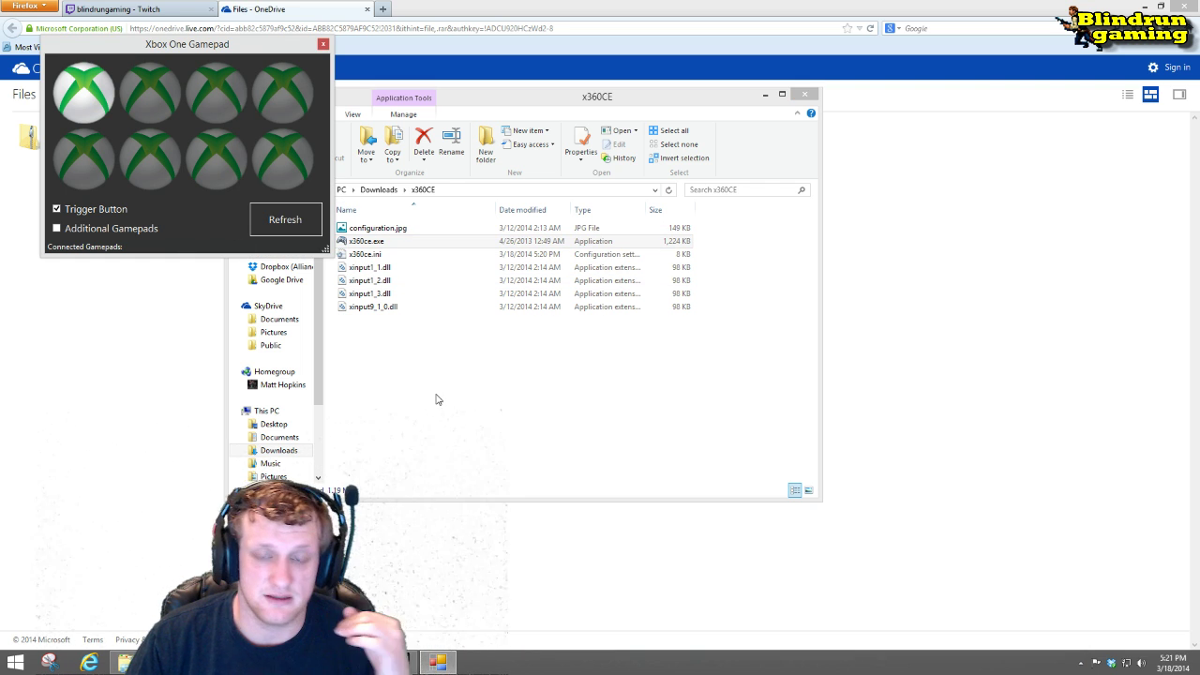
Step: Open Steam from its notification area icon and dismiss its shortcut menu
click(1081, 664)
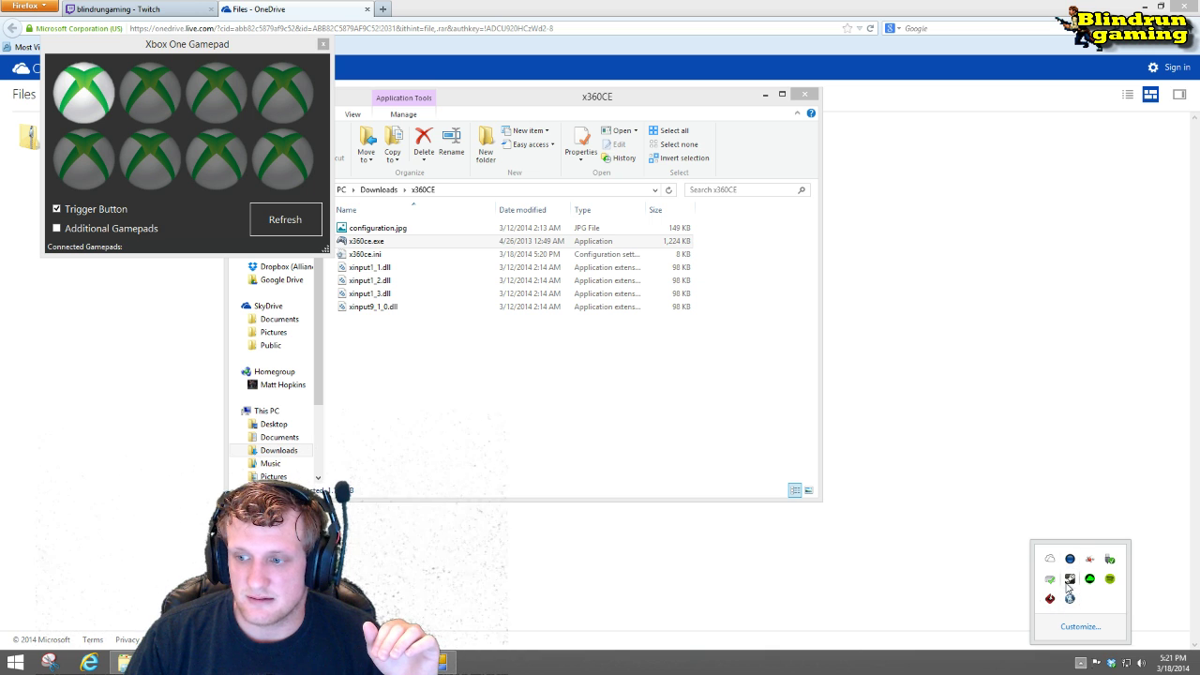
right_click(1068, 580)
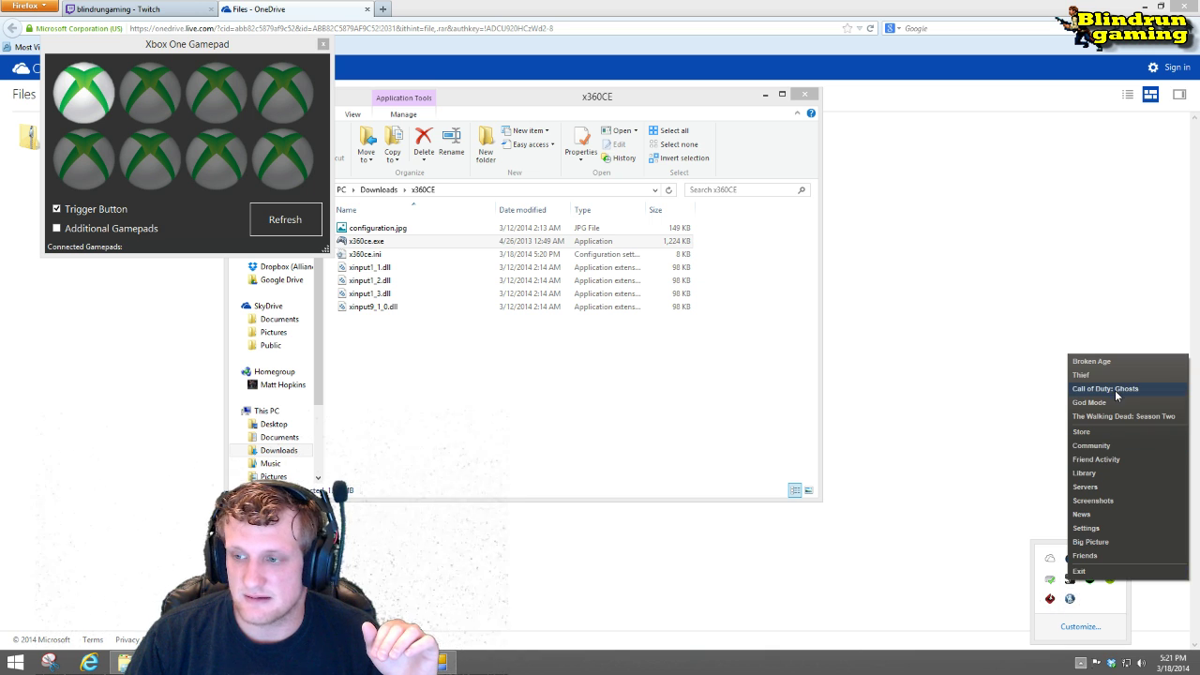
click(1069, 583)
right_click(1069, 579)
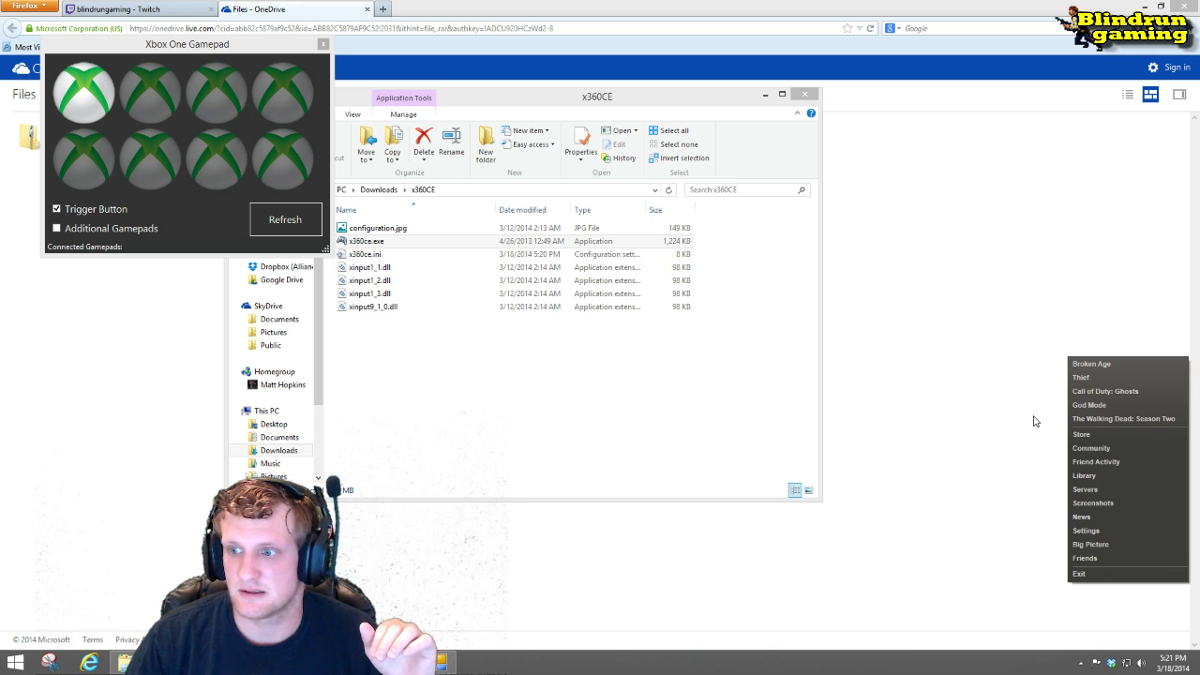
click(985, 434)
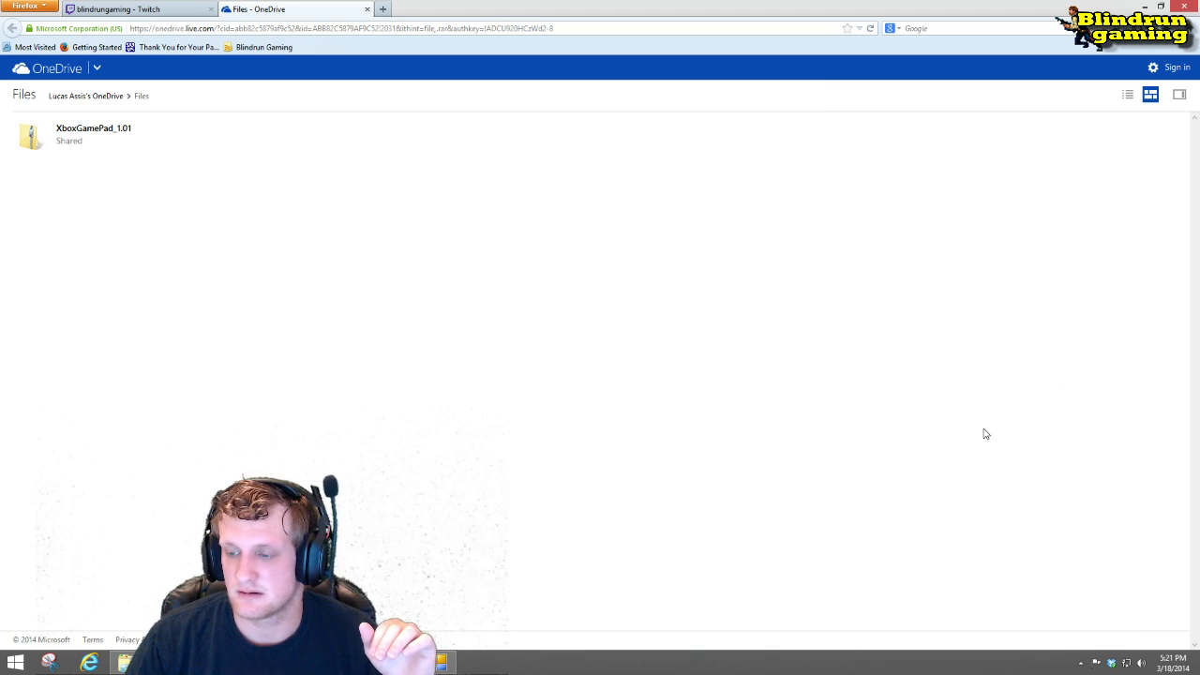
Step: Minimize Firefox and the x360CE folder window, and move the Xbox One Gamepad window aside on the desktop
click(1148, 6)
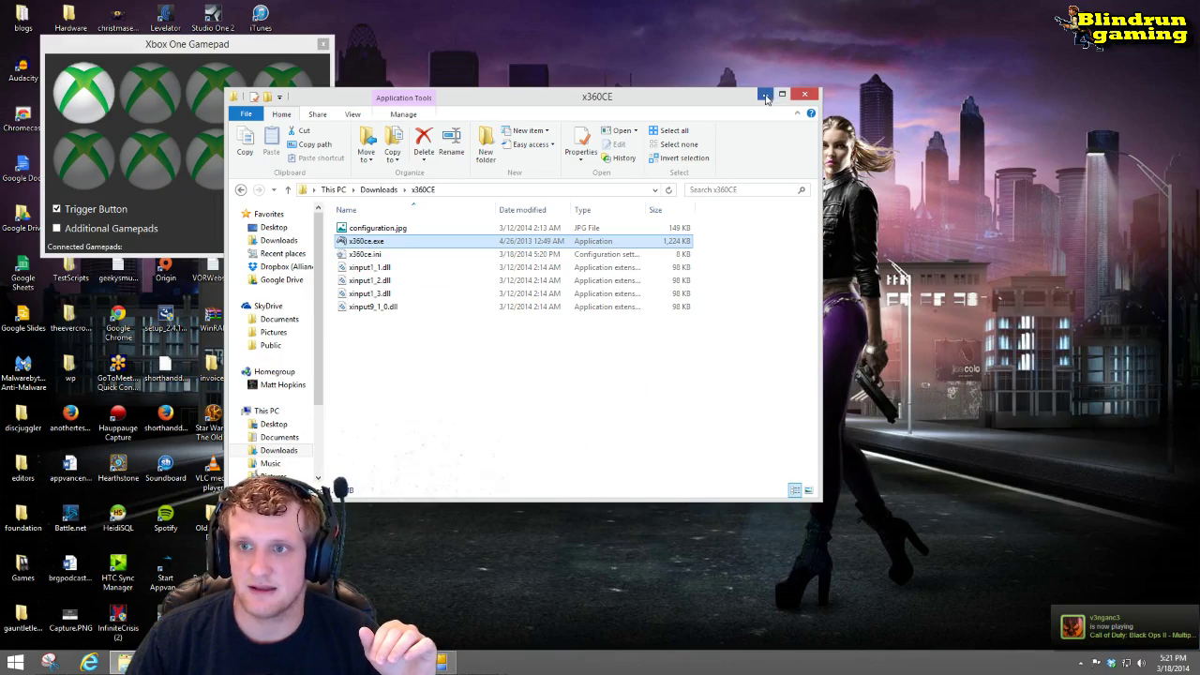
click(764, 94)
drag(206, 49, 747, 30)
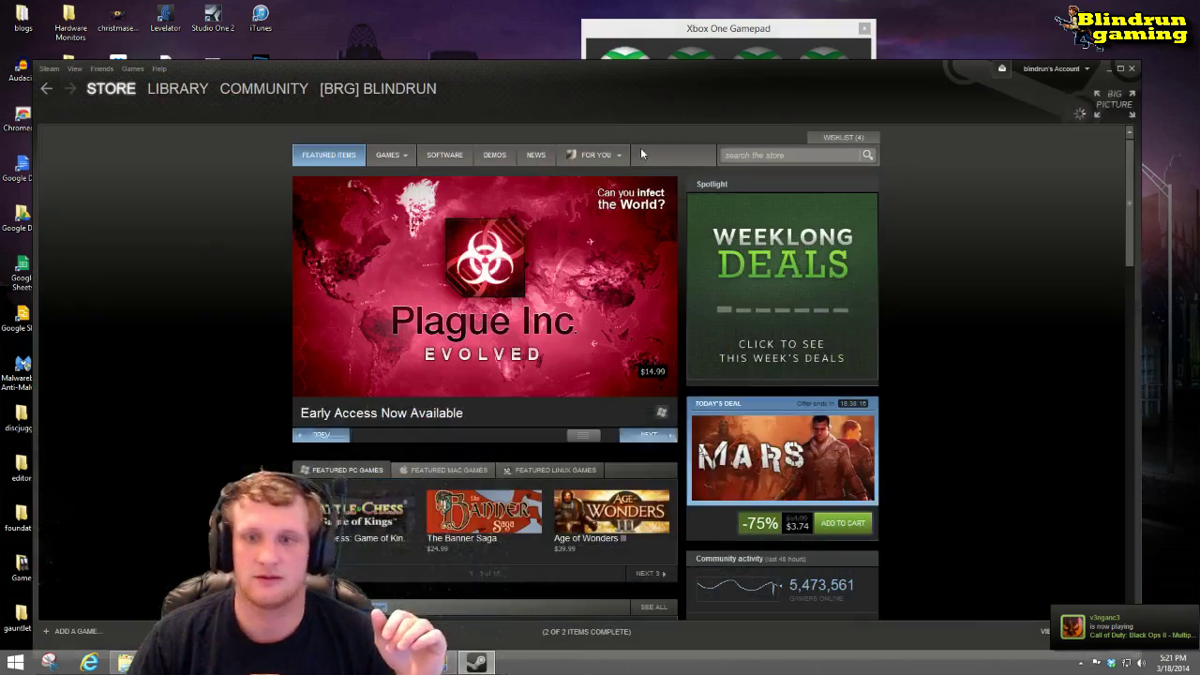
Step: Switch Steam to Big Picture mode and test controller navigation across its main menu, including the notifications and settings entries
click(1130, 109)
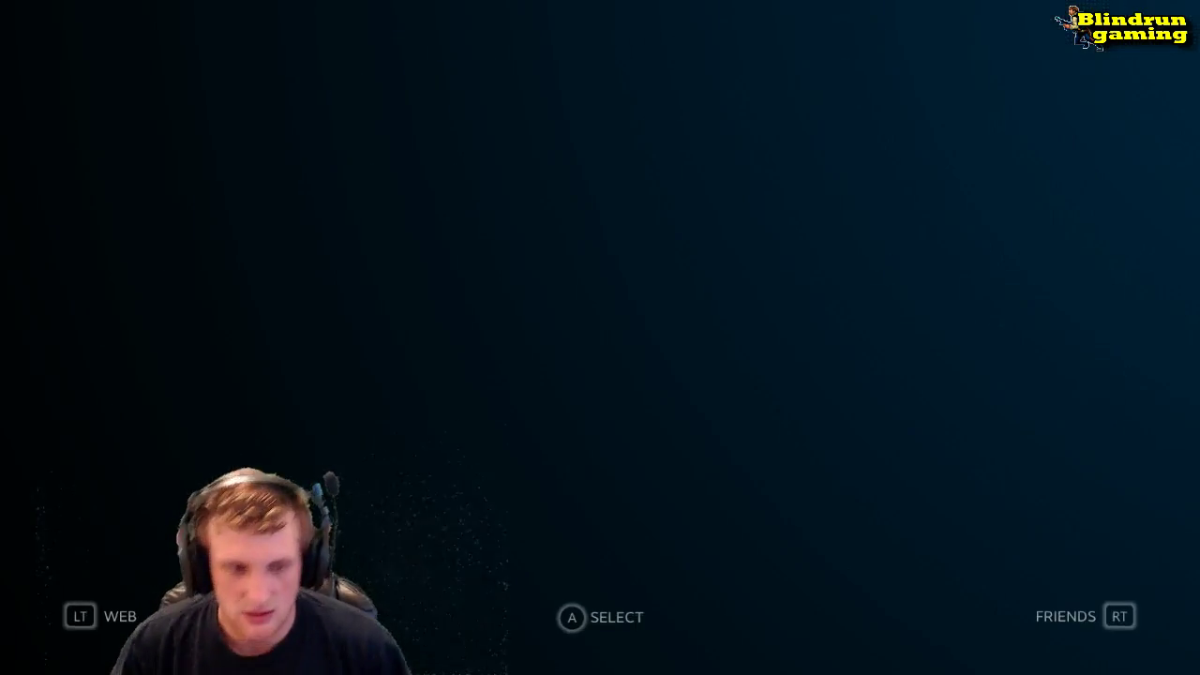
key(Right)
key(Up)
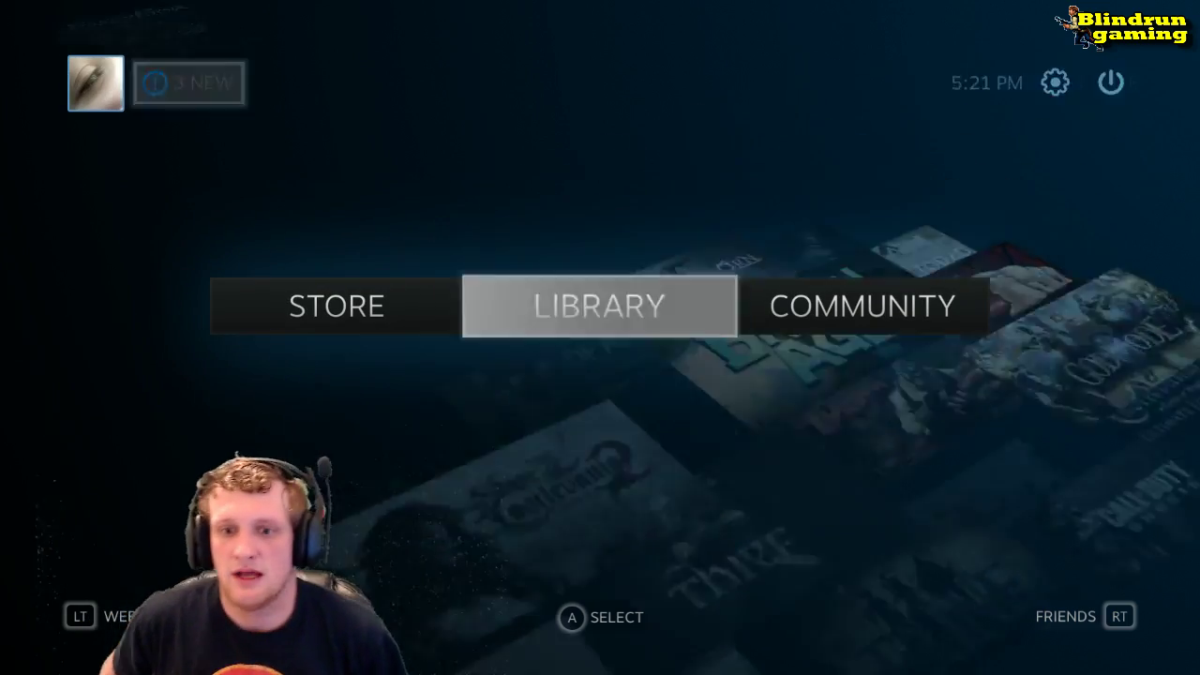
key(Down)
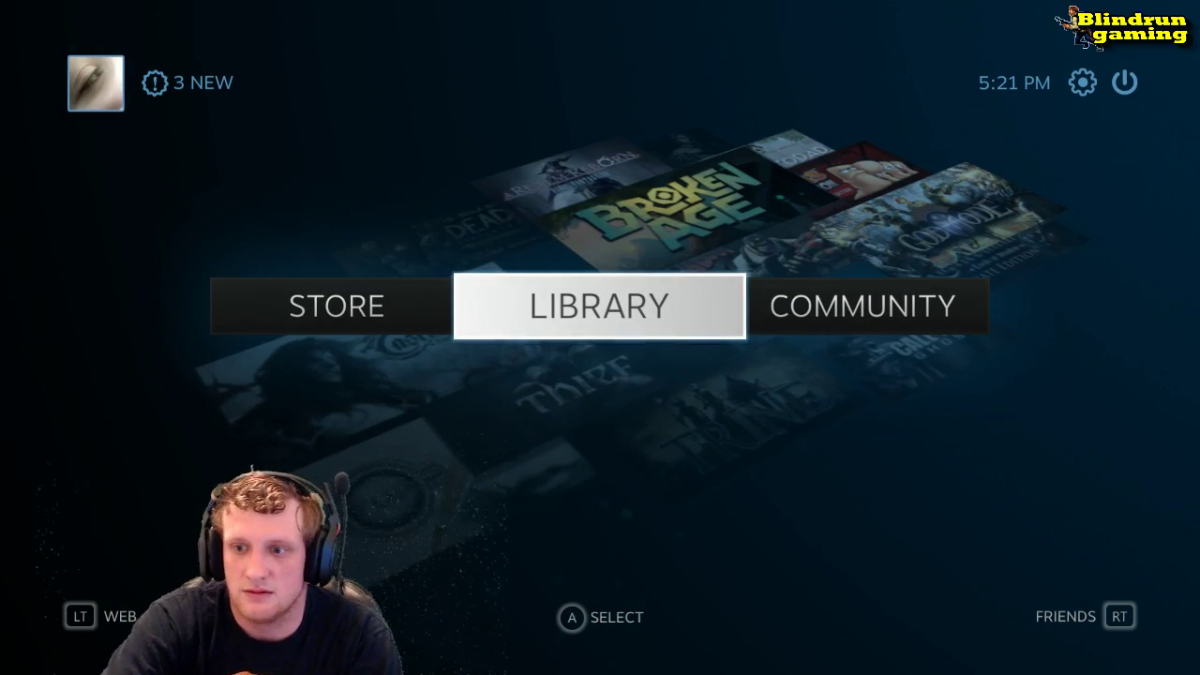
key(Up)
key(Right)
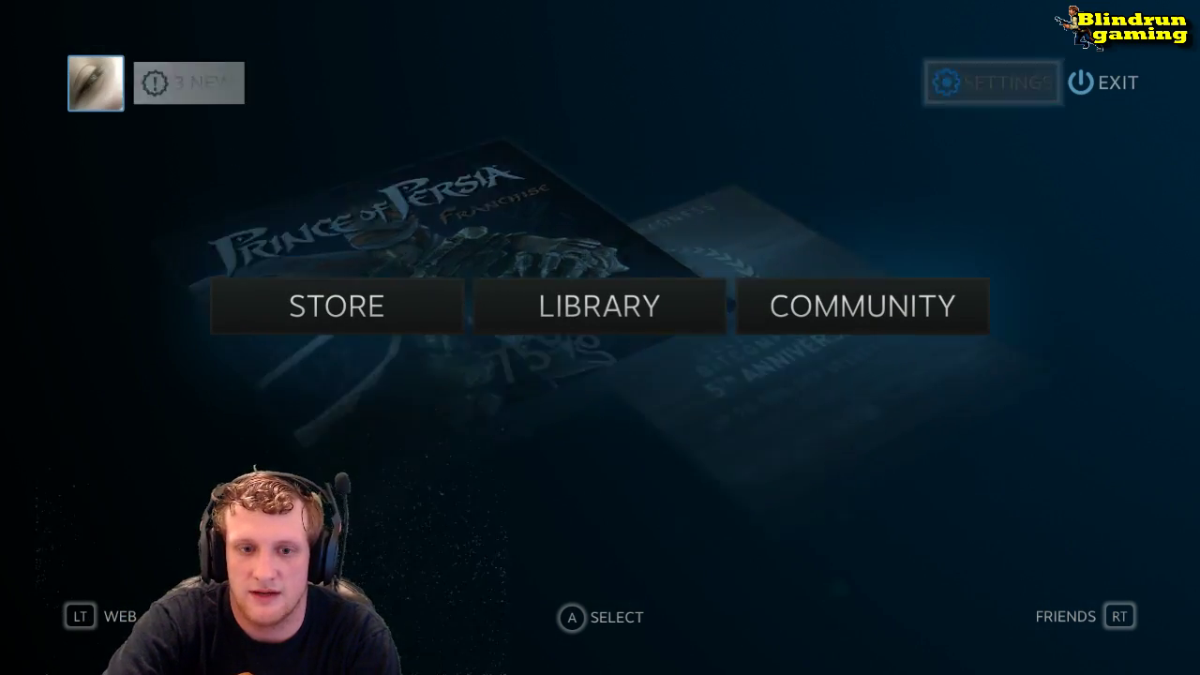
key(Down)
key(Left)
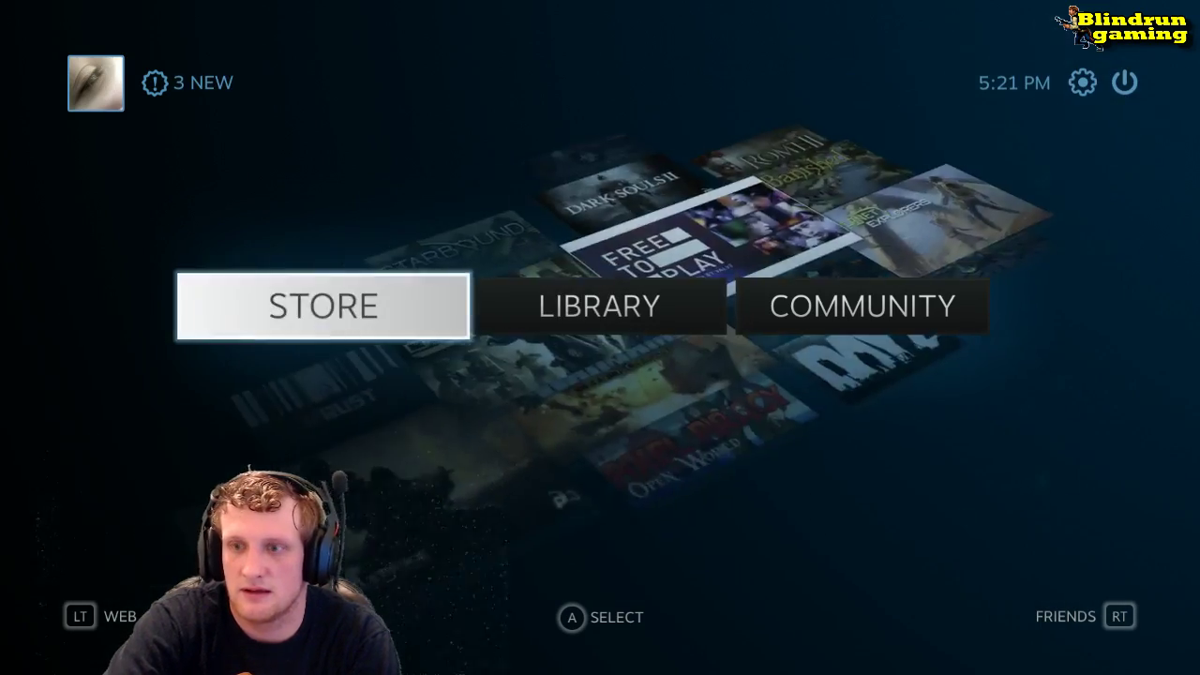
Step: View the New for You notifications page, browse its promotions and return to the Big Picture main menu
key(Up)
key(Return)
key(Right)
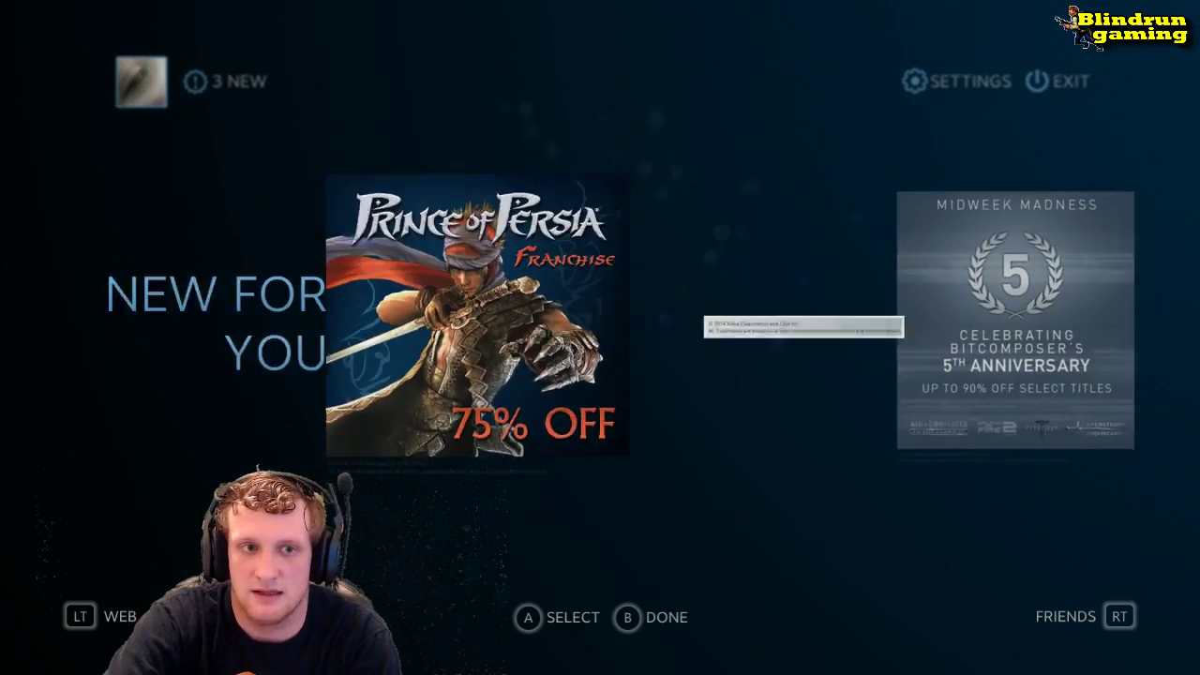
key(Escape)
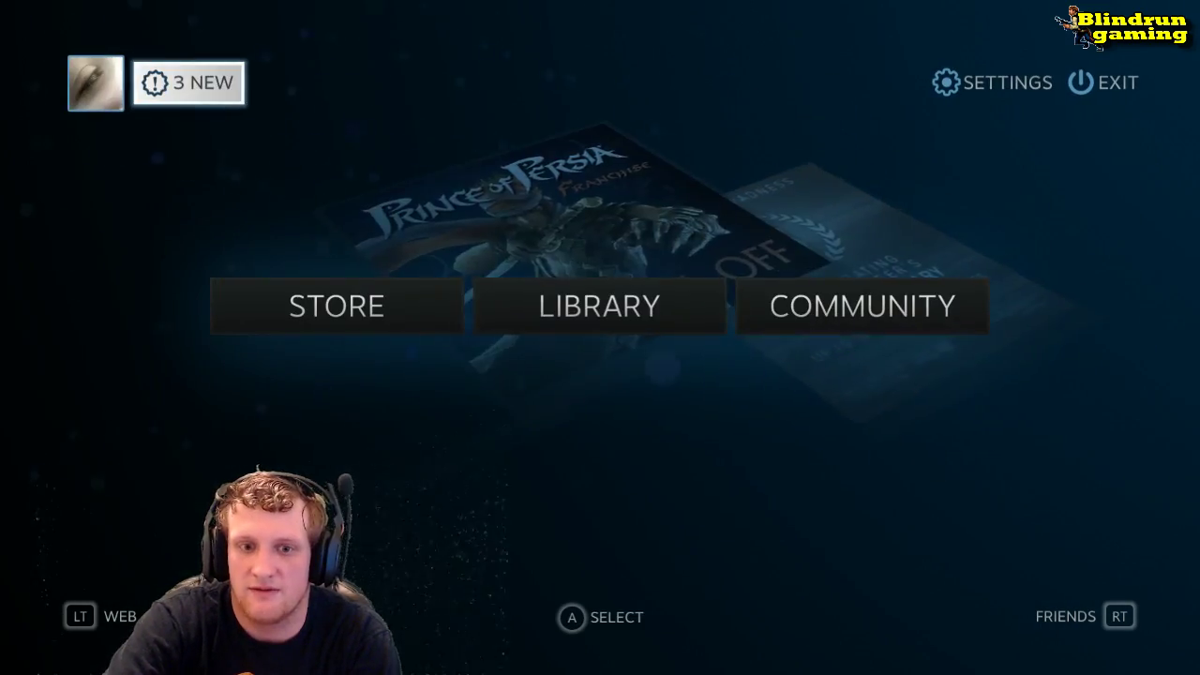
Step: Open Big Picture's Controller settings and start editing the controls of the detected xbone gamepad
key(Down)
key(Left)
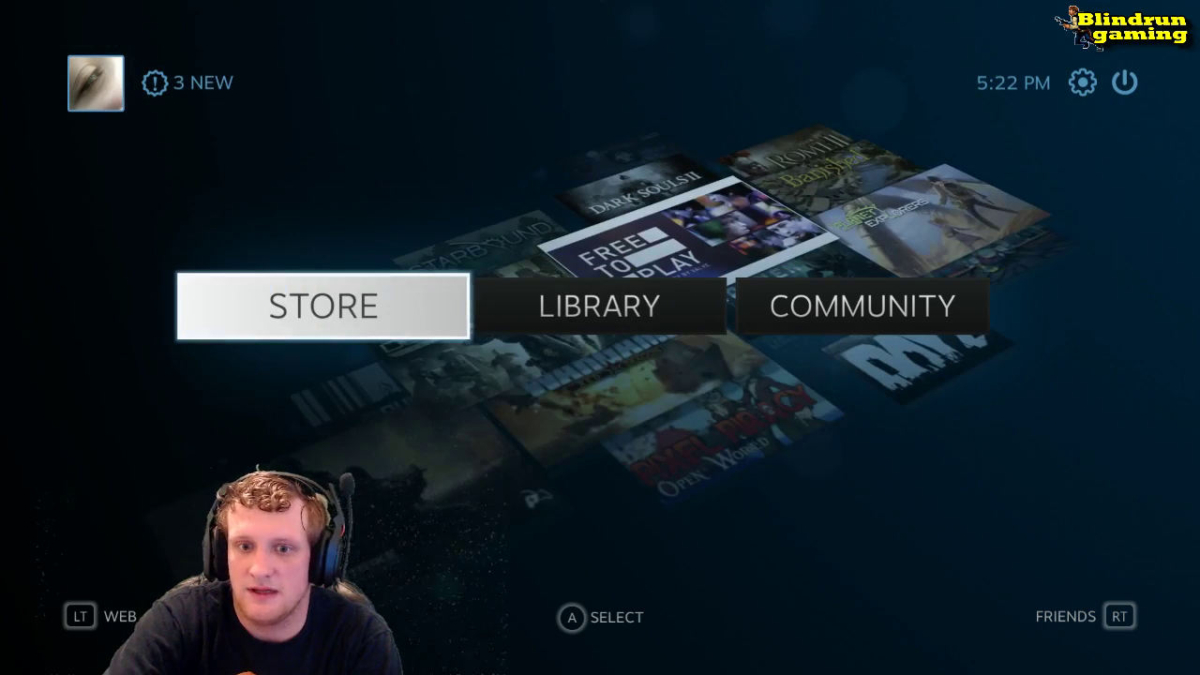
key(Right)
key(Up)
key(Right)
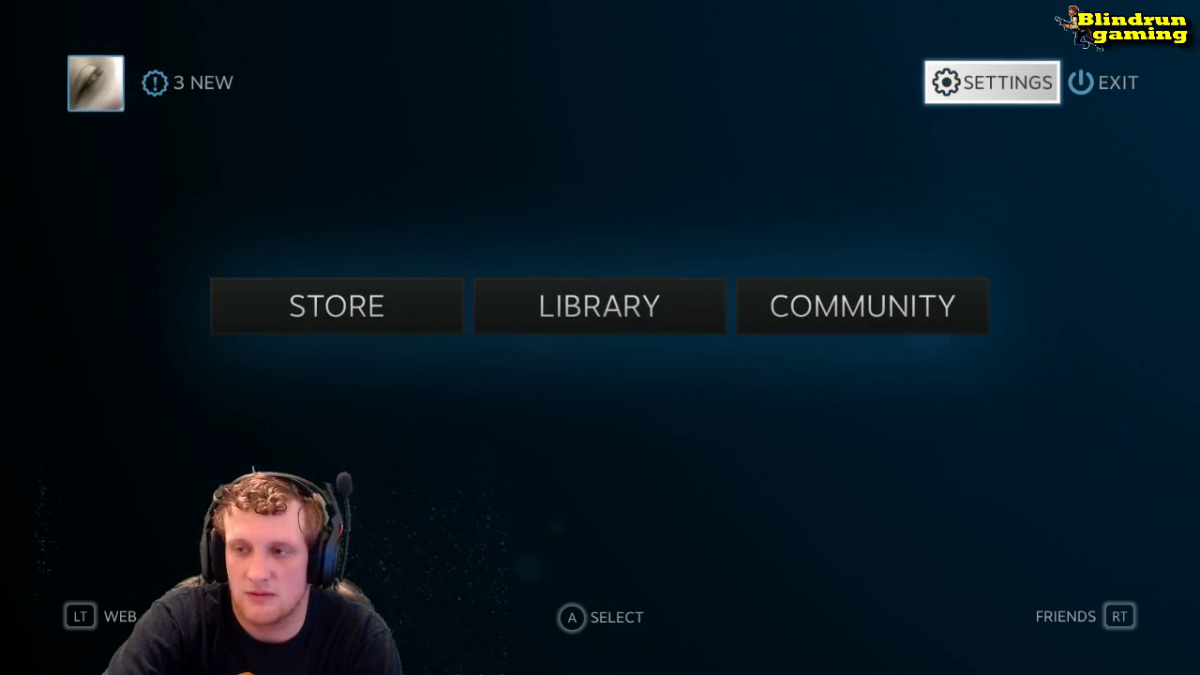
key(Return)
key(Down)
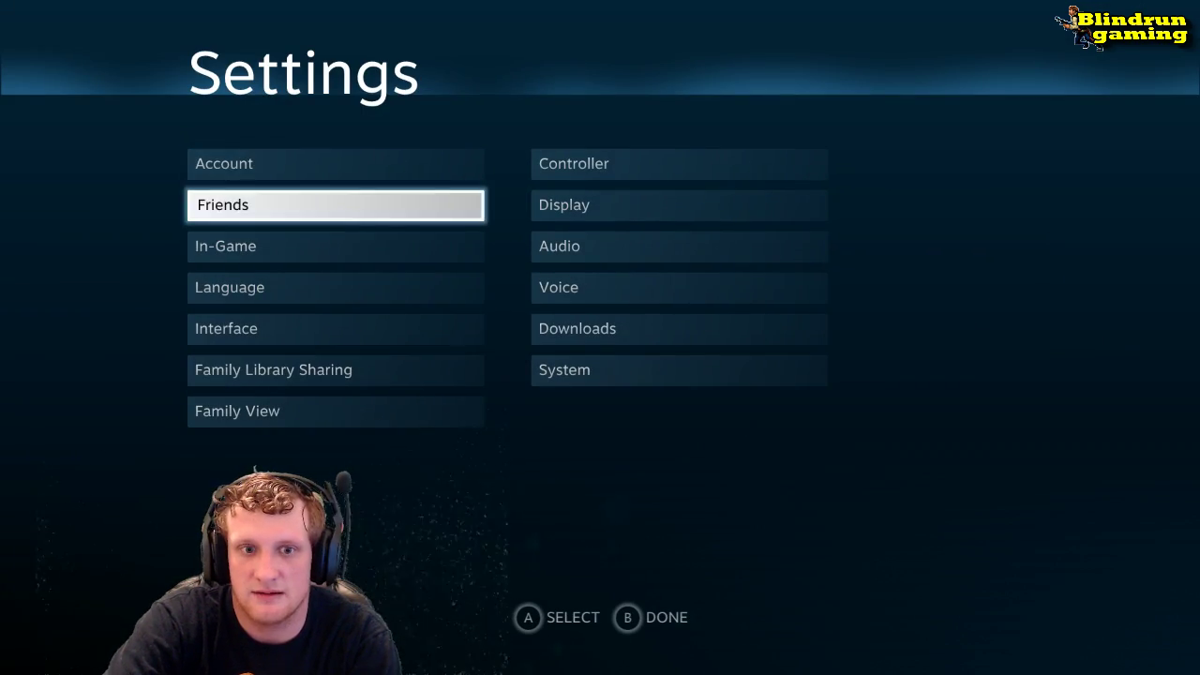
key(Right)
key(Up)
key(Return)
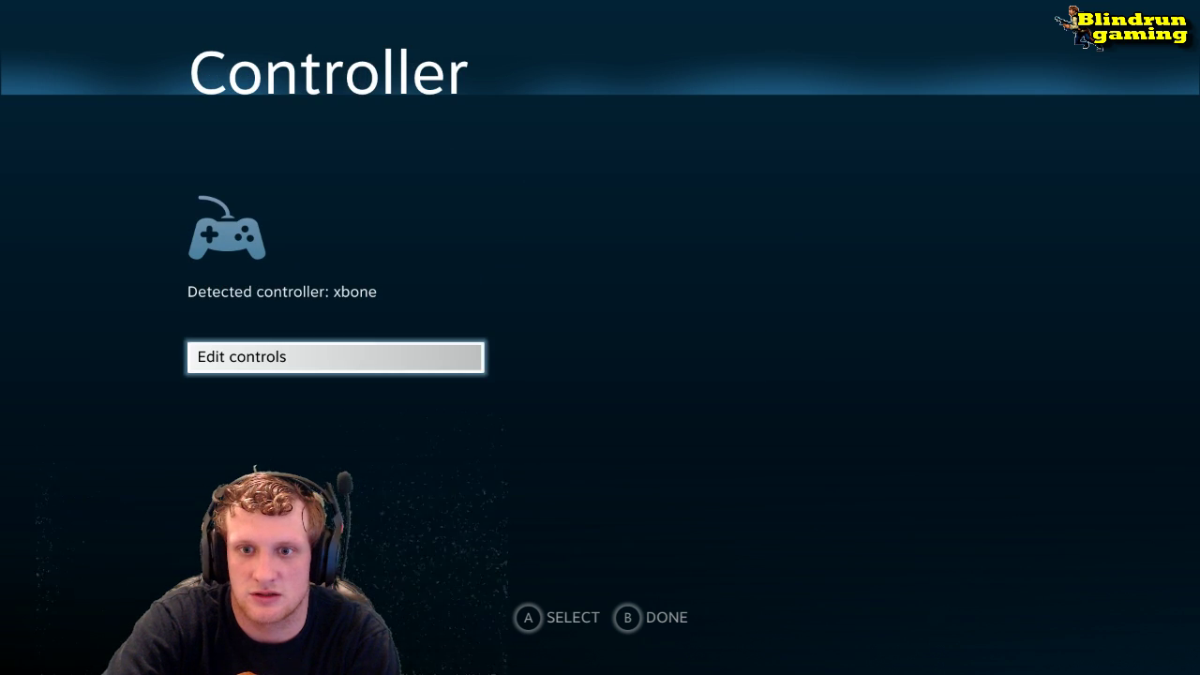
key(Return)
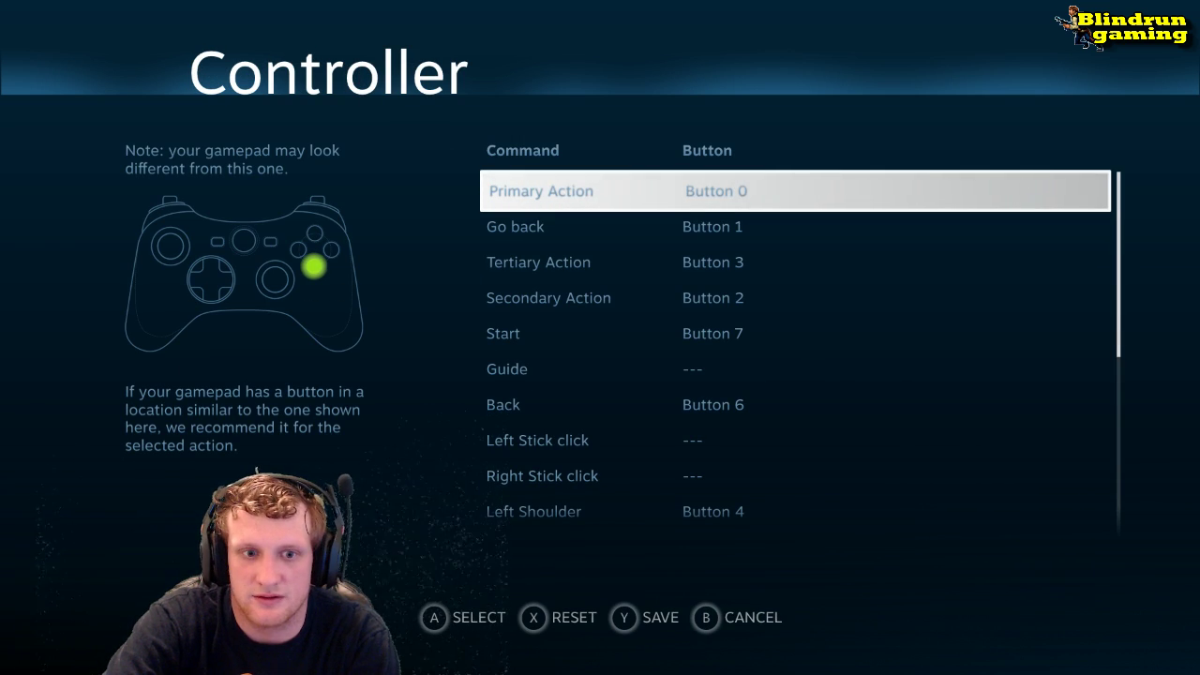
key(Down)
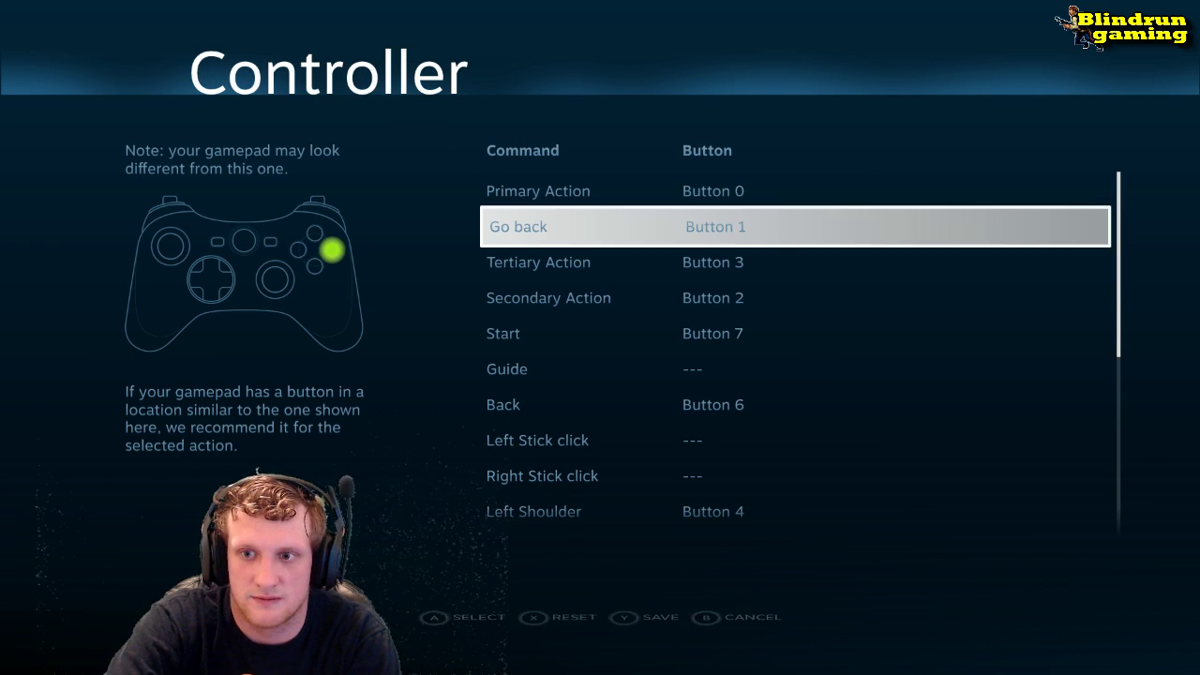
key(Escape)
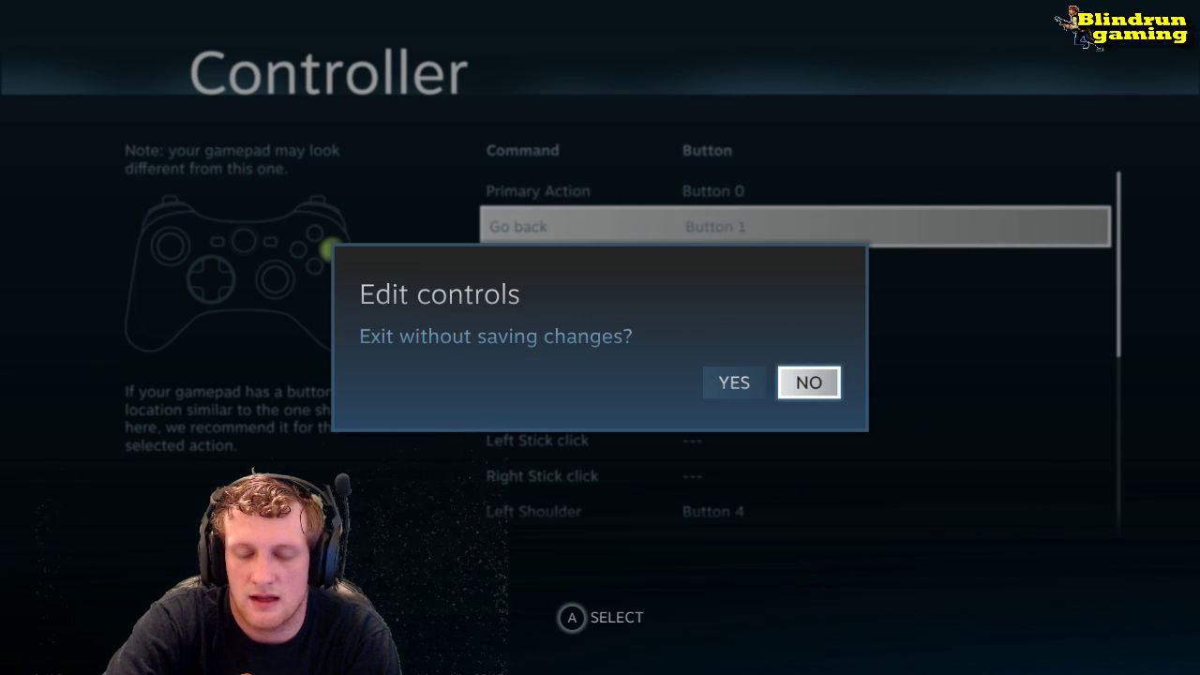
key(Left)
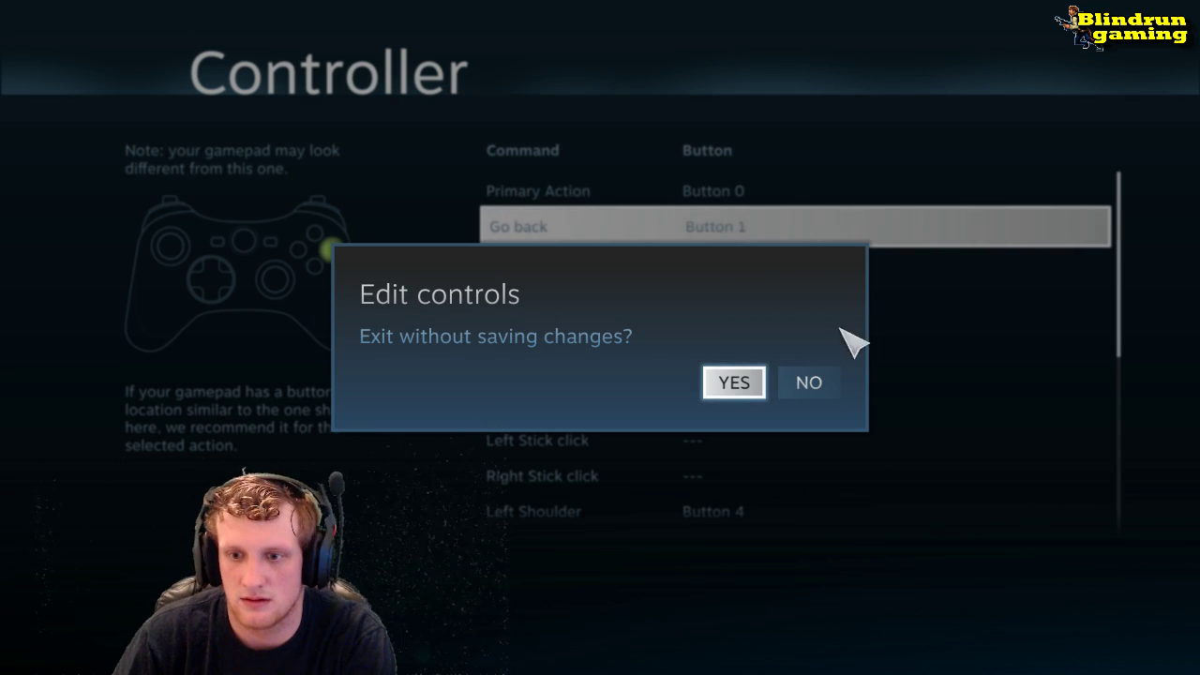
click(810, 382)
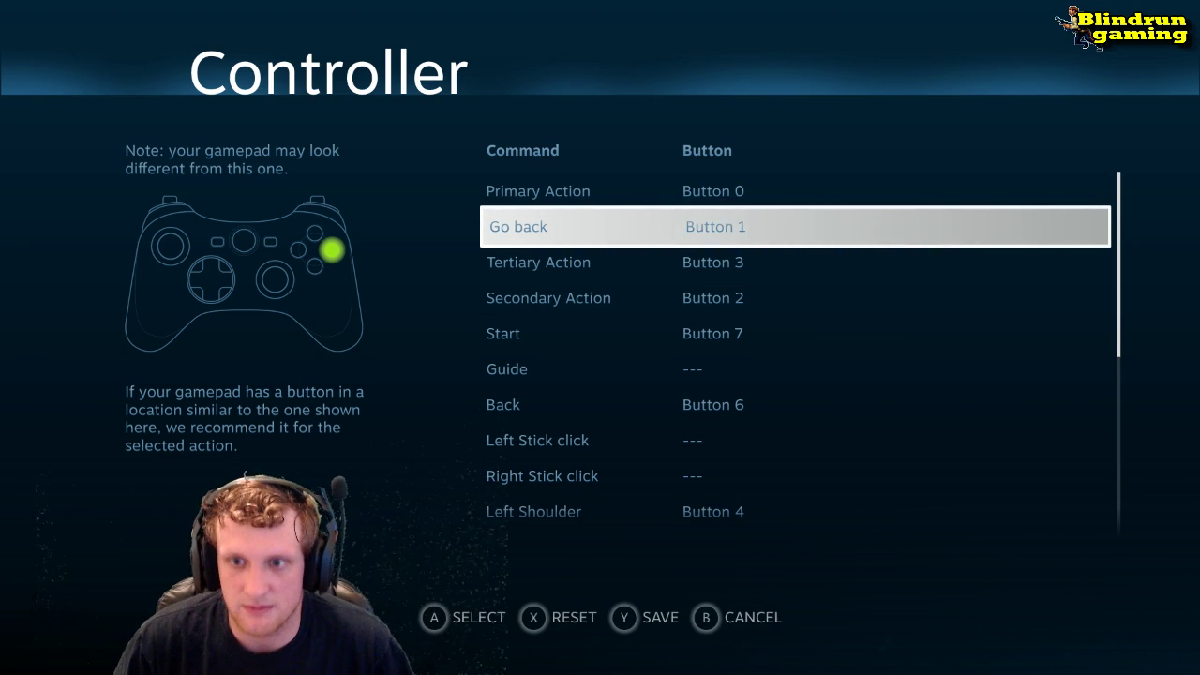
key(Escape)
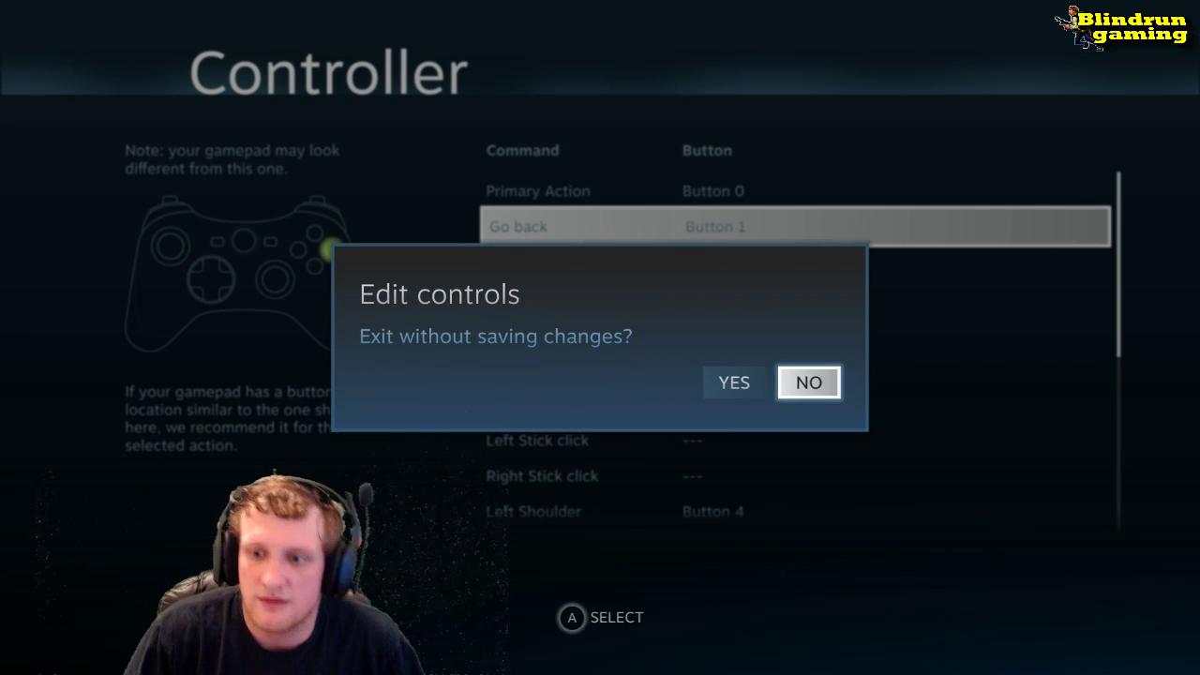
click(798, 384)
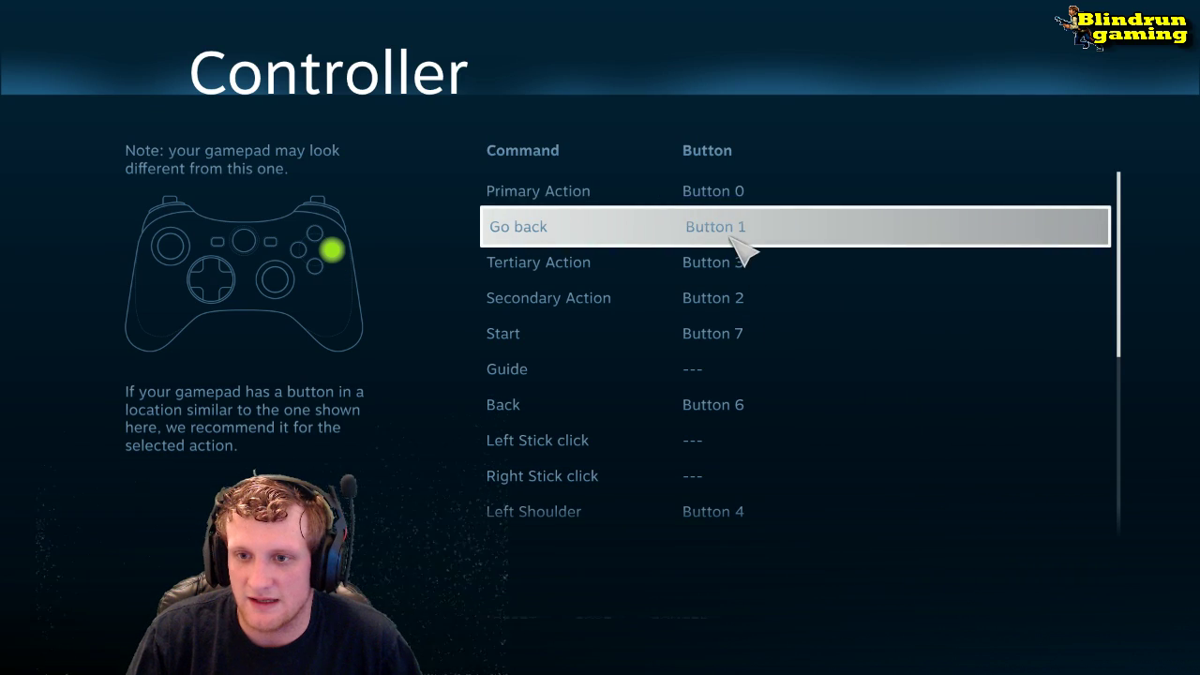
Step: Assign Go back to Button 1, Tertiary Action to Button 3, Secondary Action to Button 2 and Start to Button 7
click(733, 237)
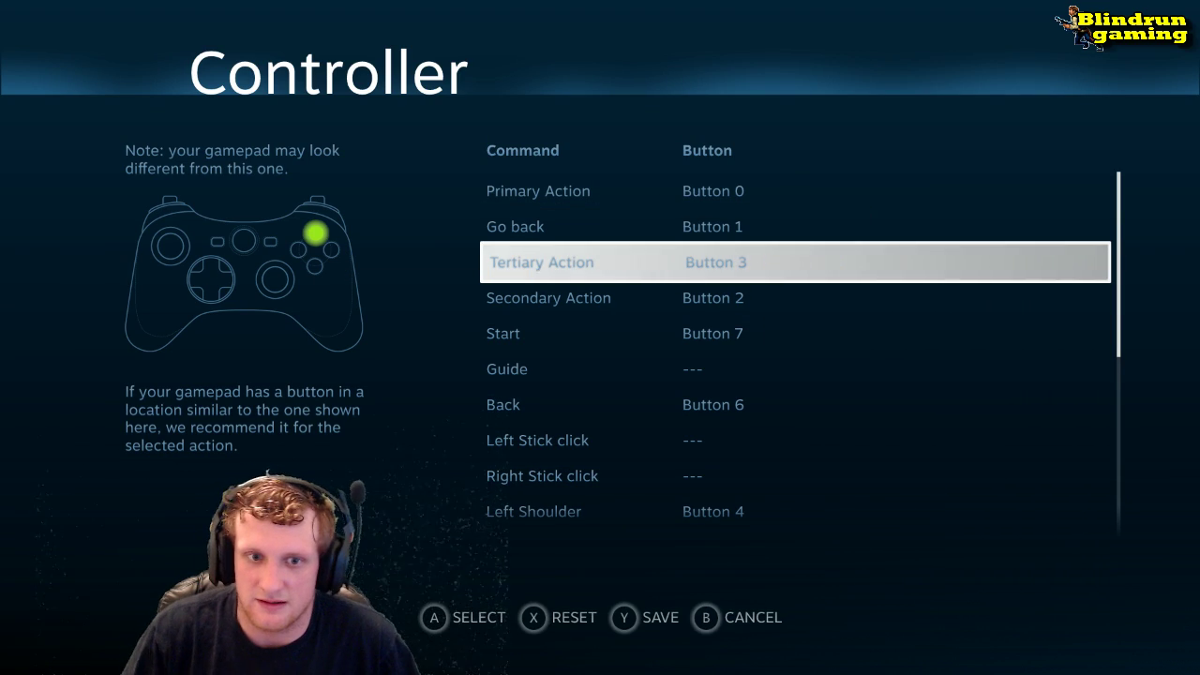
click(808, 277)
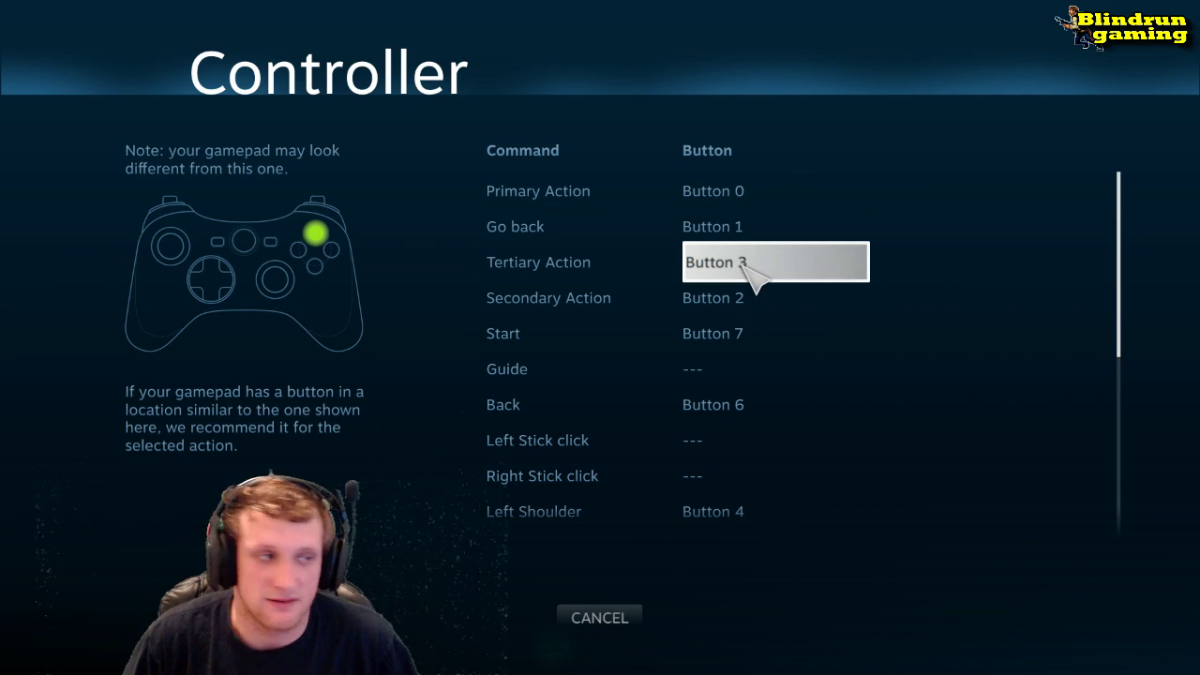
click(737, 262)
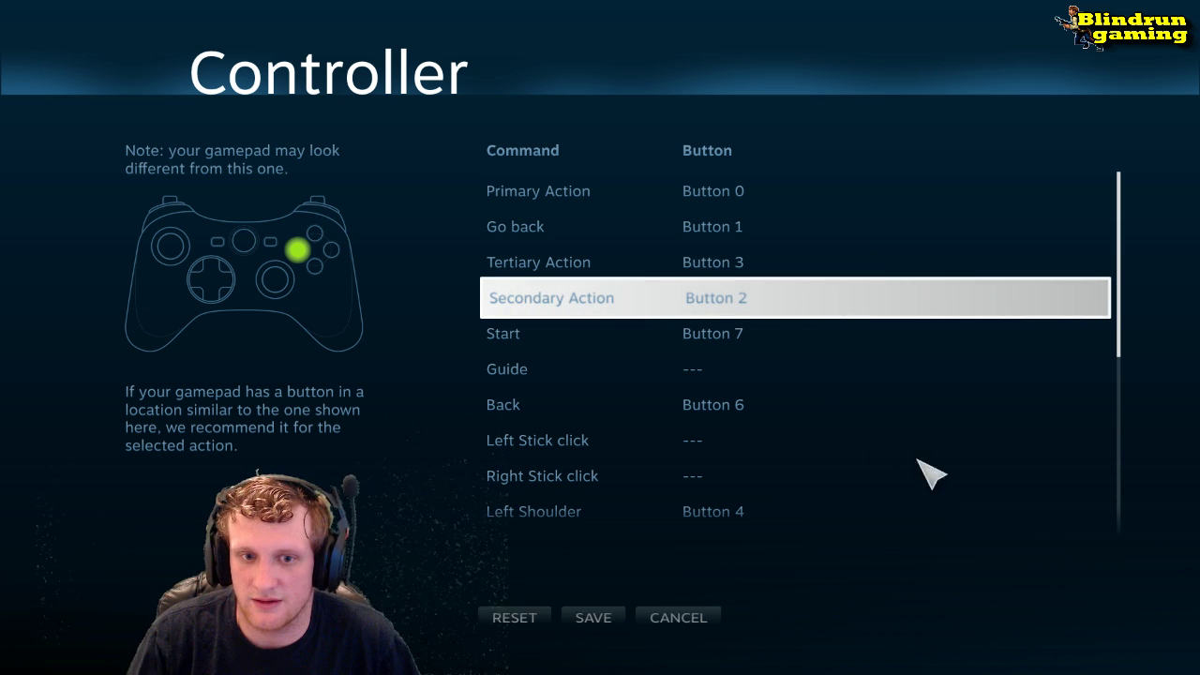
click(715, 315)
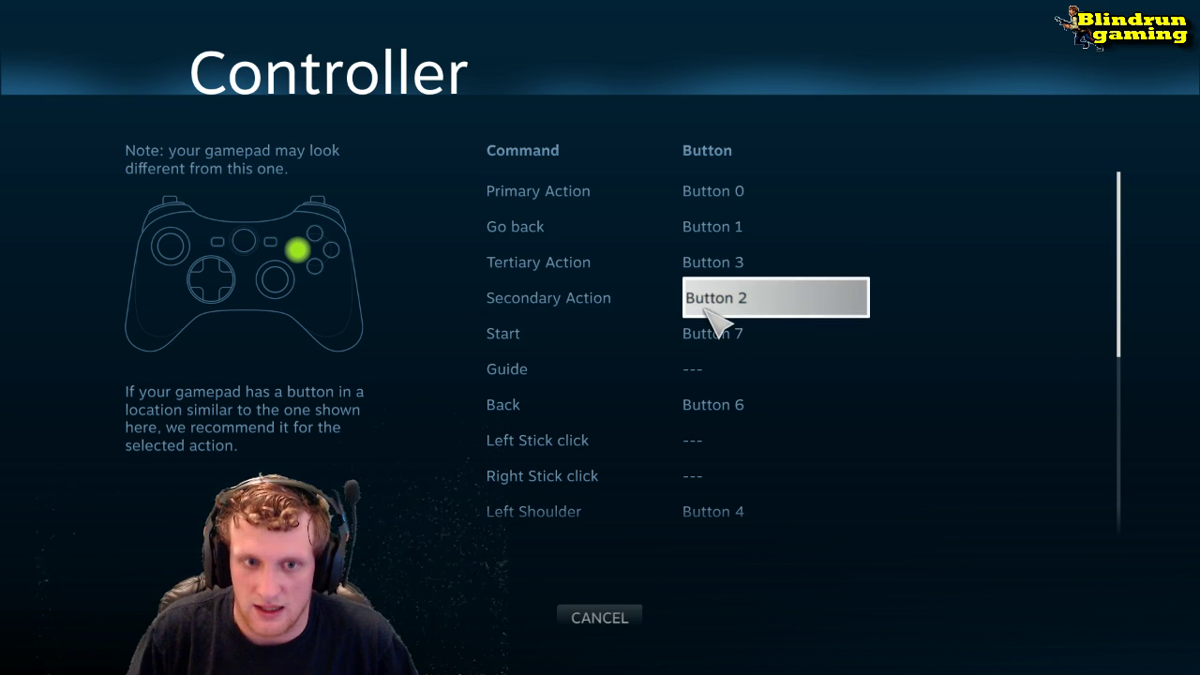
click(715, 329)
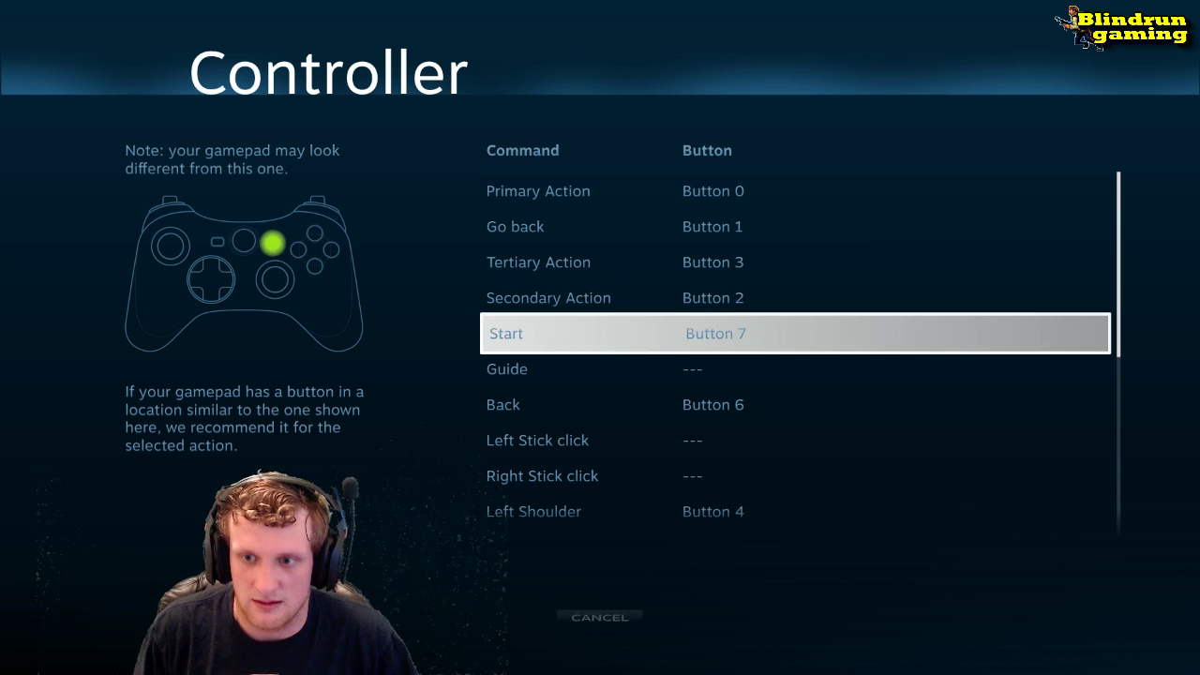
click(716, 328)
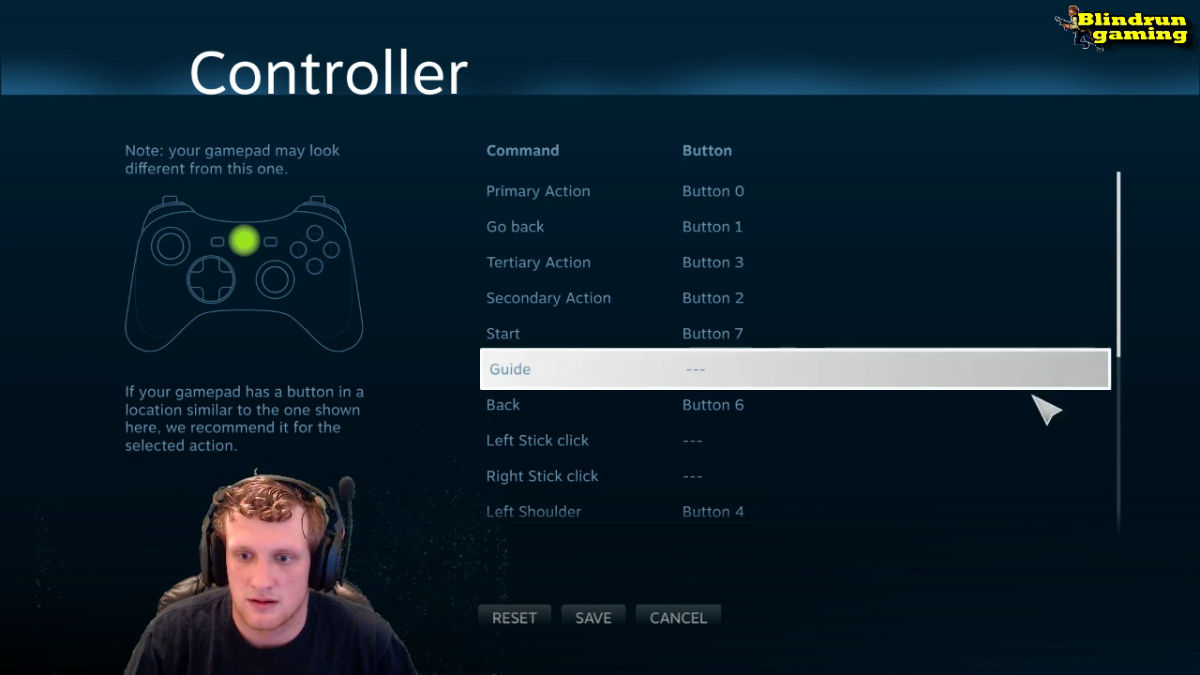
Step: Try to assign Guide, and map Back to Button 6, Left Stick click to Button 8 and Right Stick click to Button 9
click(729, 379)
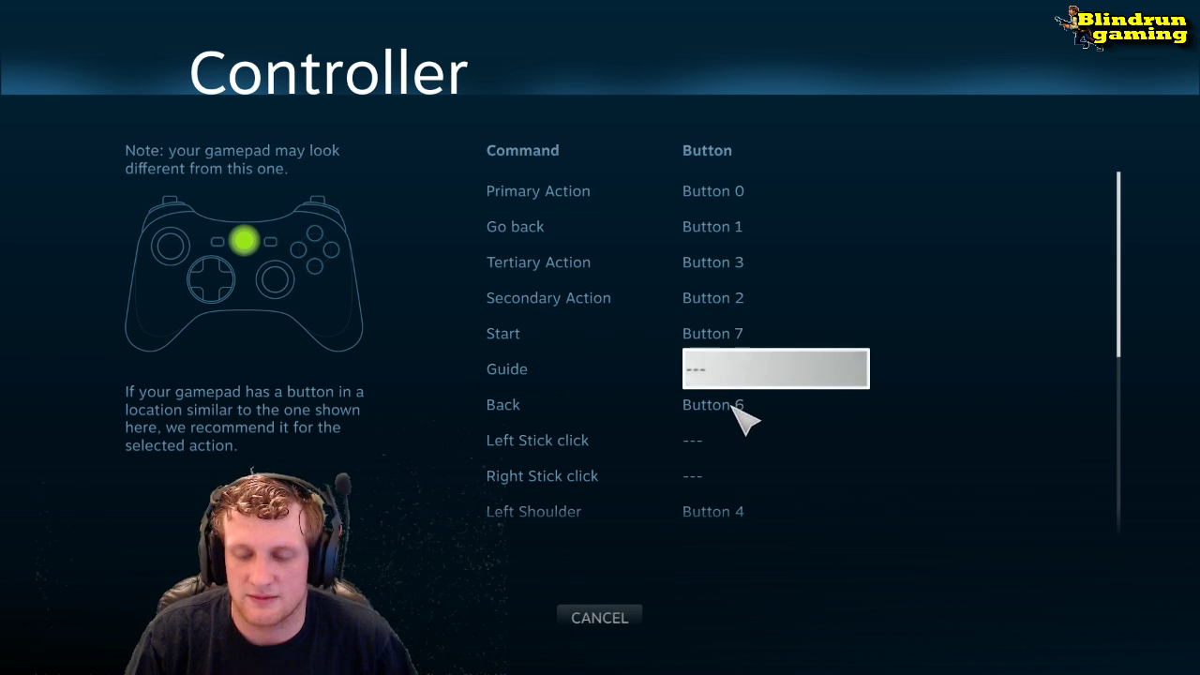
click(745, 422)
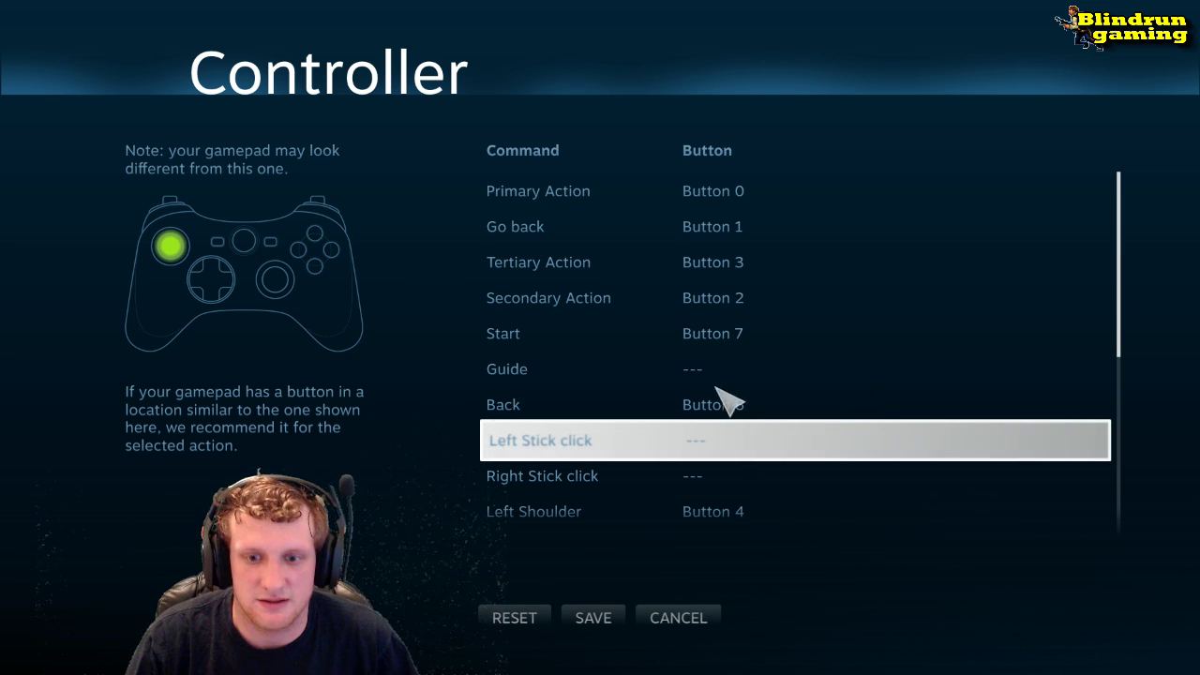
click(708, 448)
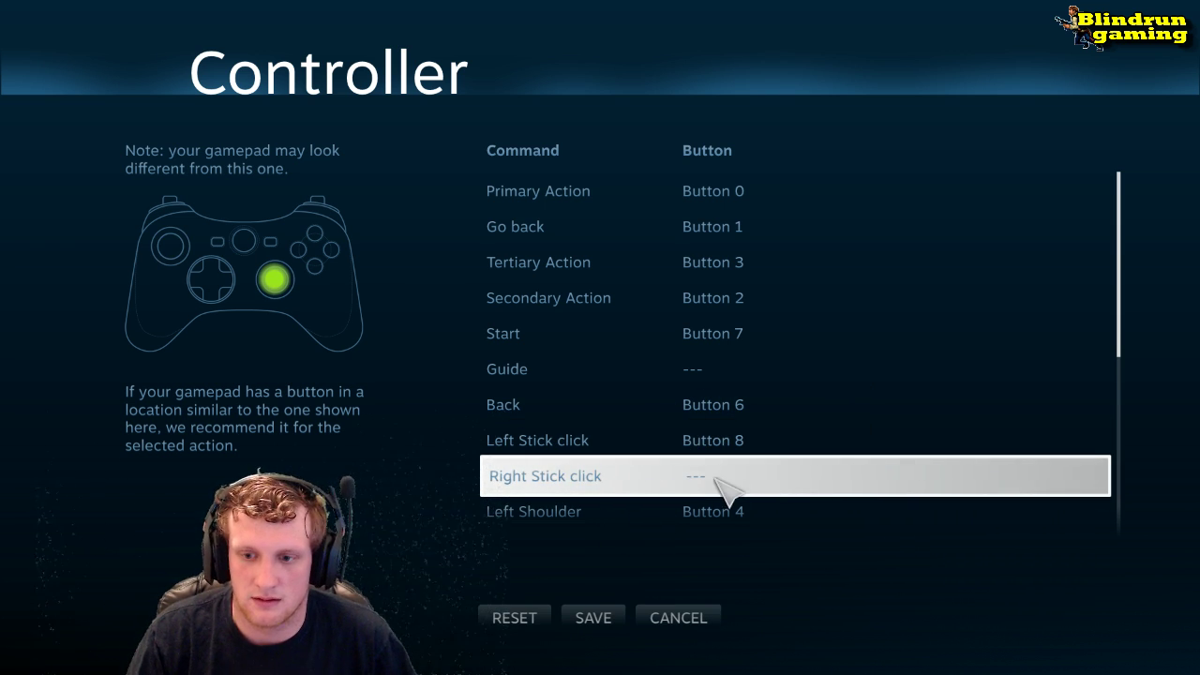
click(714, 477)
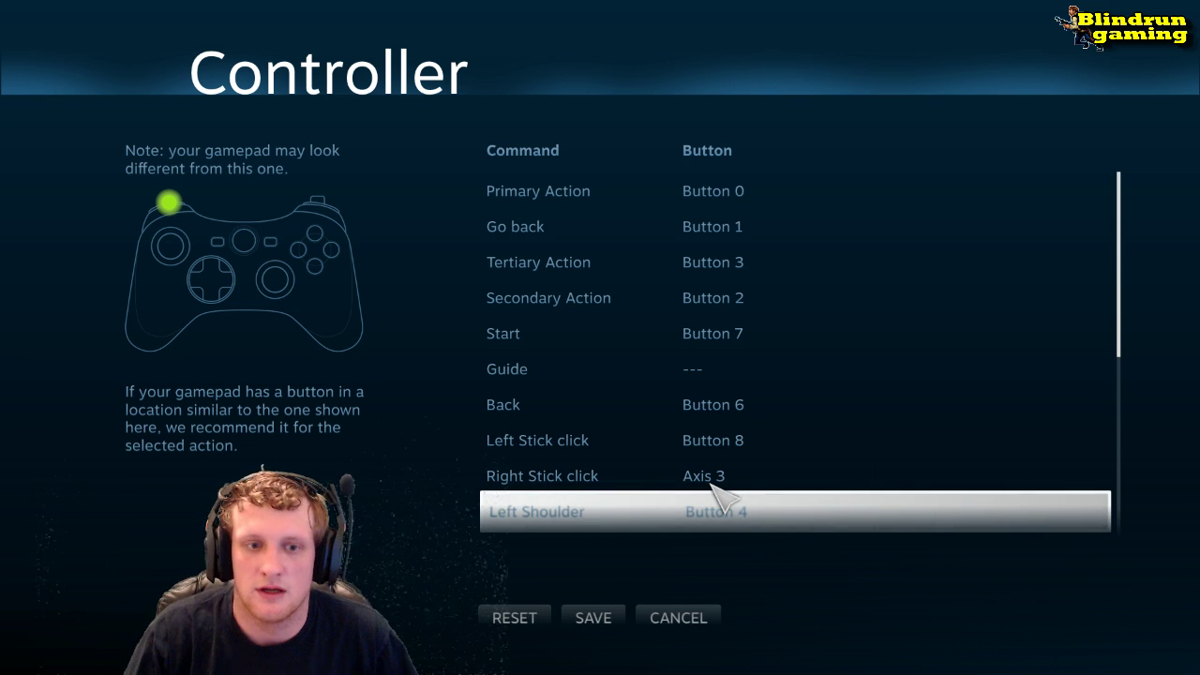
click(723, 486)
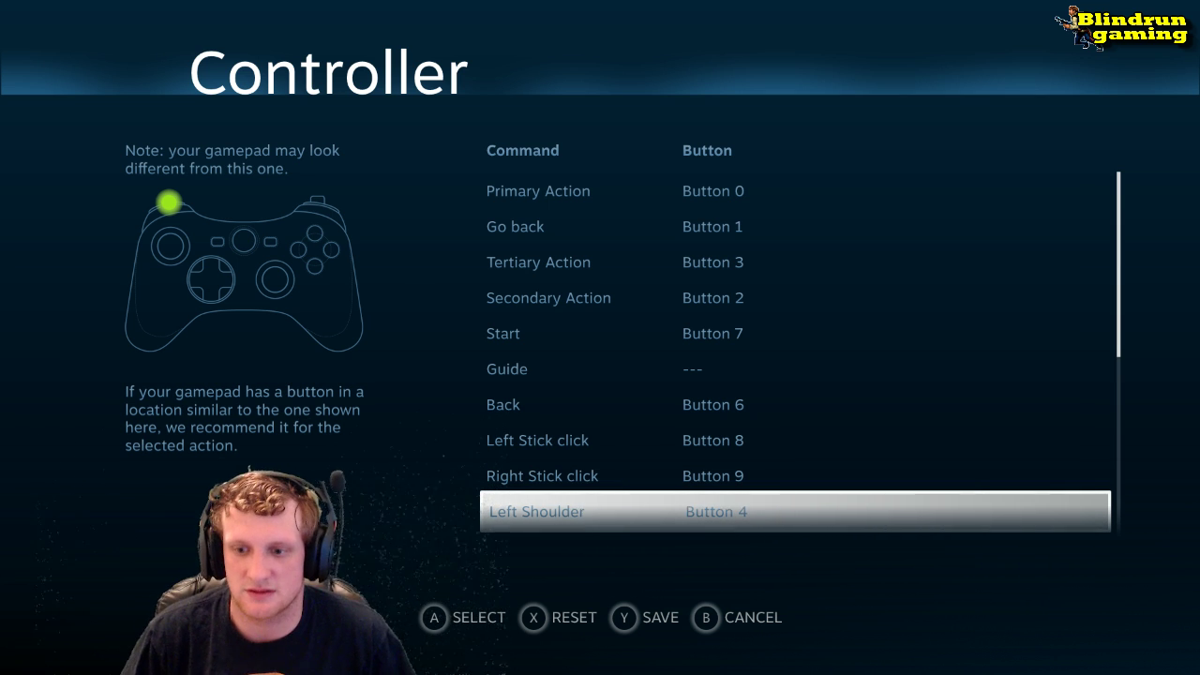
Step: Assign Left Shoulder to Button 4 and Right Shoulder to Button 5
click(786, 530)
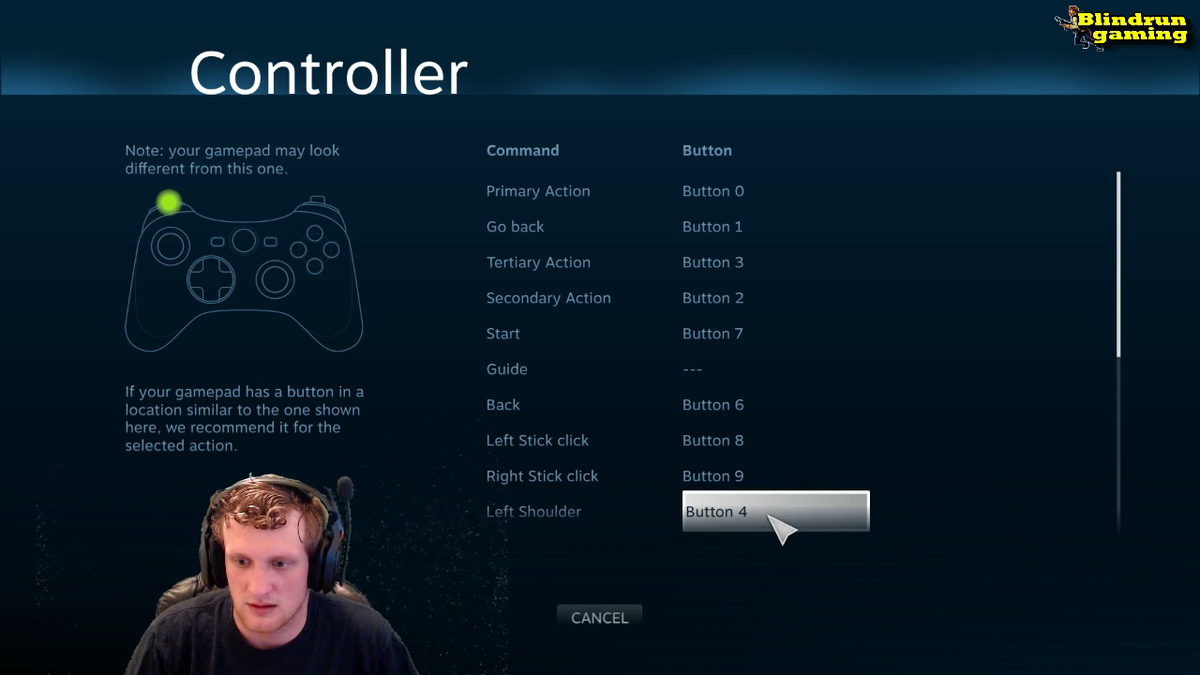
click(780, 526)
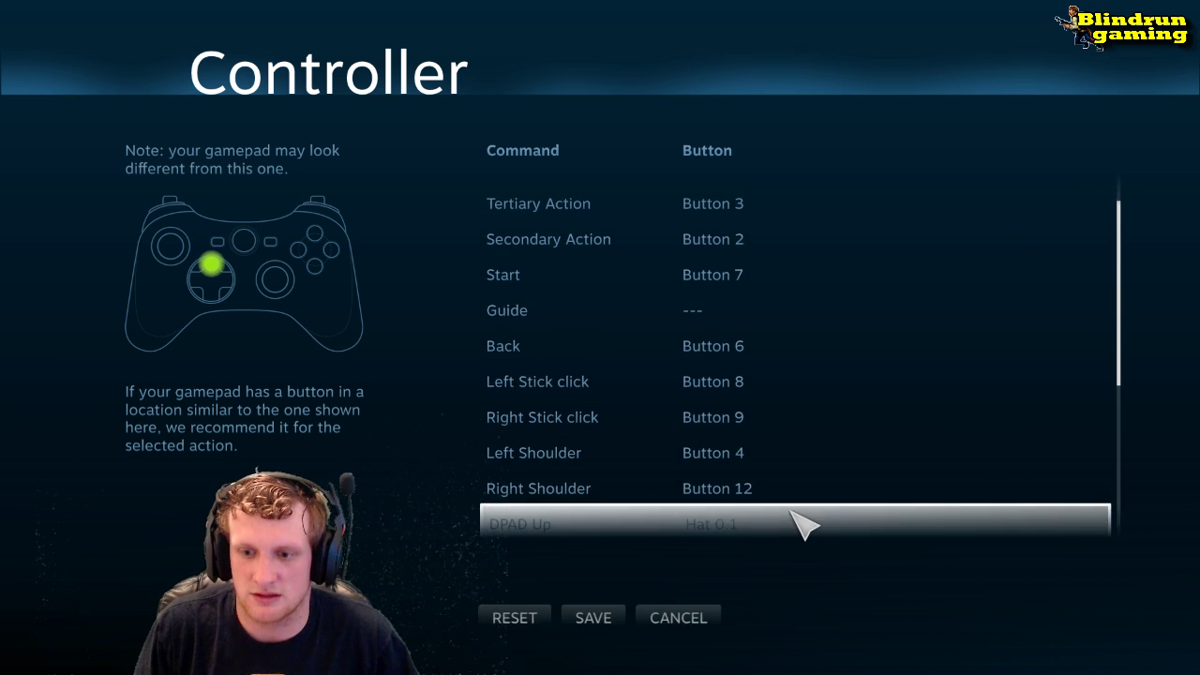
click(729, 489)
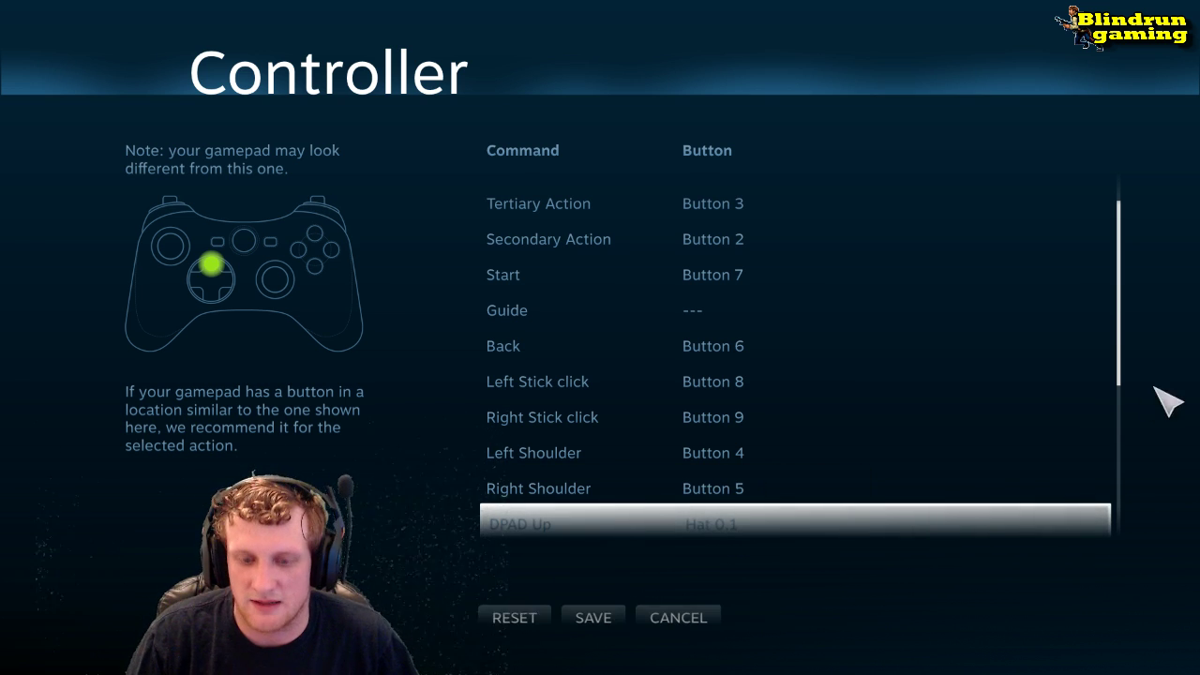
Step: Assign DPAD Up to Hat 0.1, DPAD Left to Hat 0.8, DPAD Down to Hat 0.4 and DPAD Right to Hat 0.2
click(734, 464)
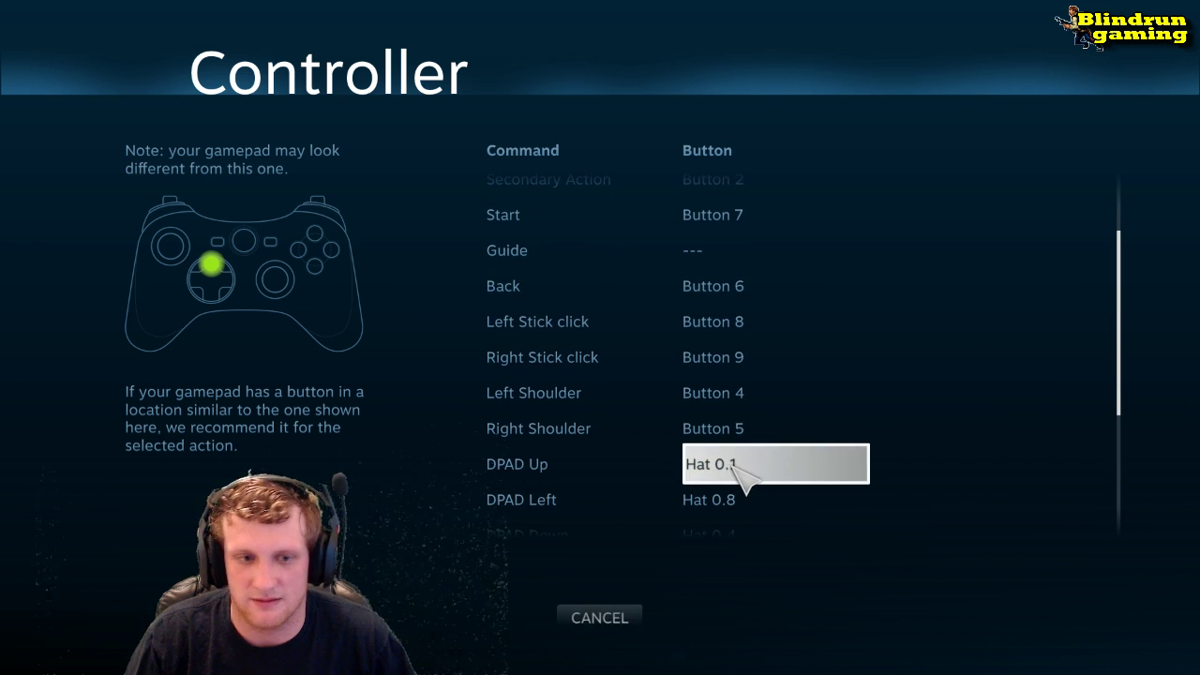
click(715, 512)
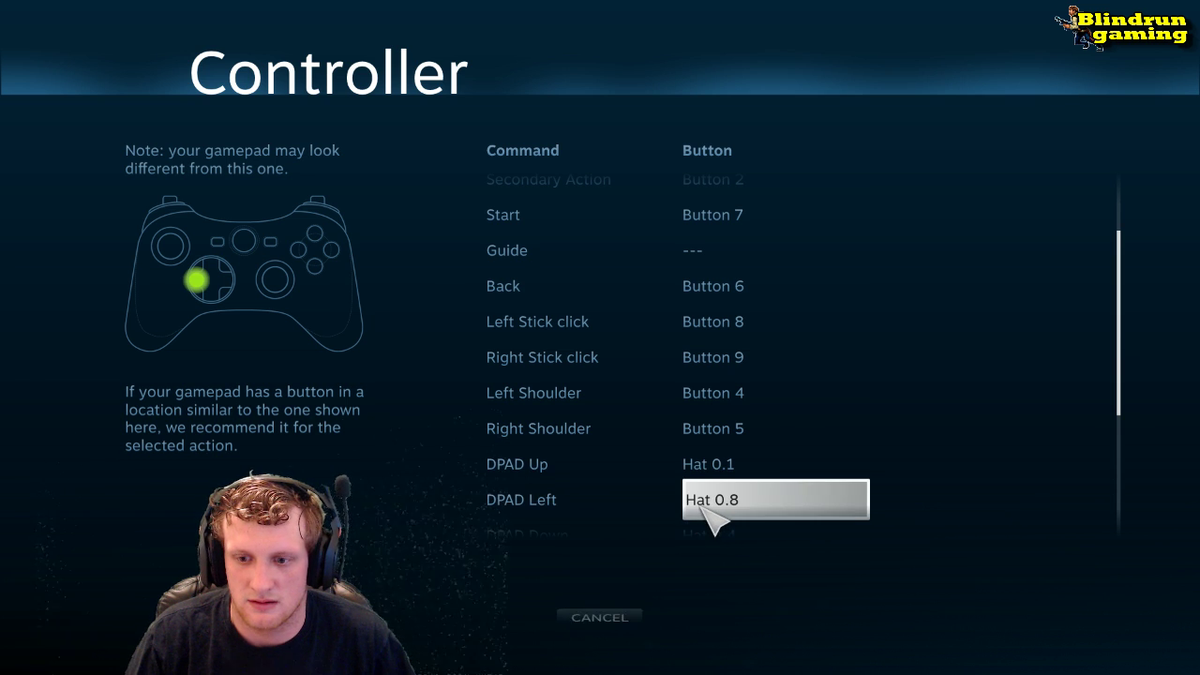
click(723, 525)
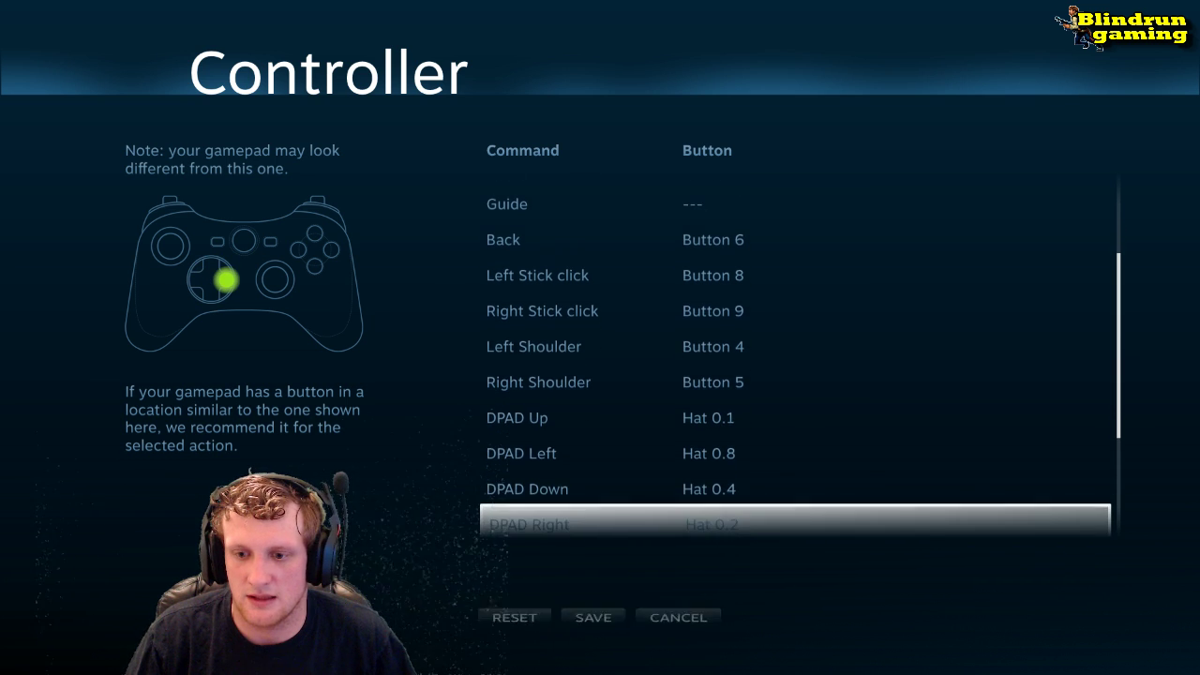
click(722, 525)
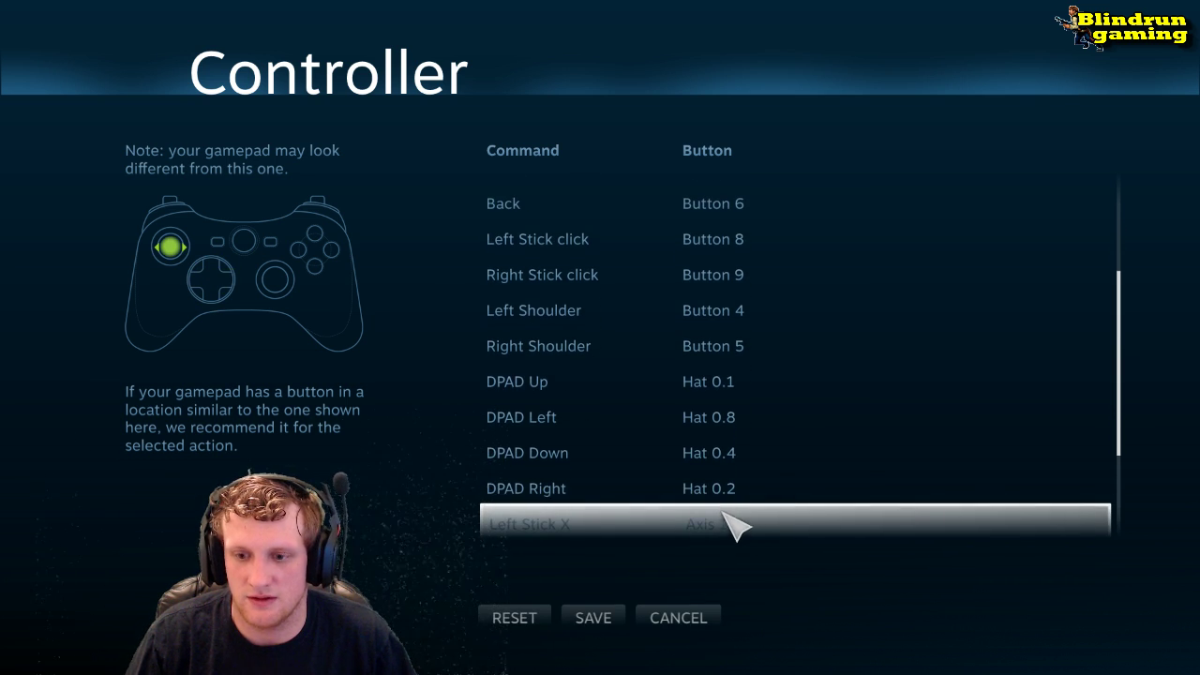
Step: Map the stick axes, assigning Left Stick X to Axis 1, Left Stick Y to Axis 4 and Right Stick X to Axis 3
click(729, 527)
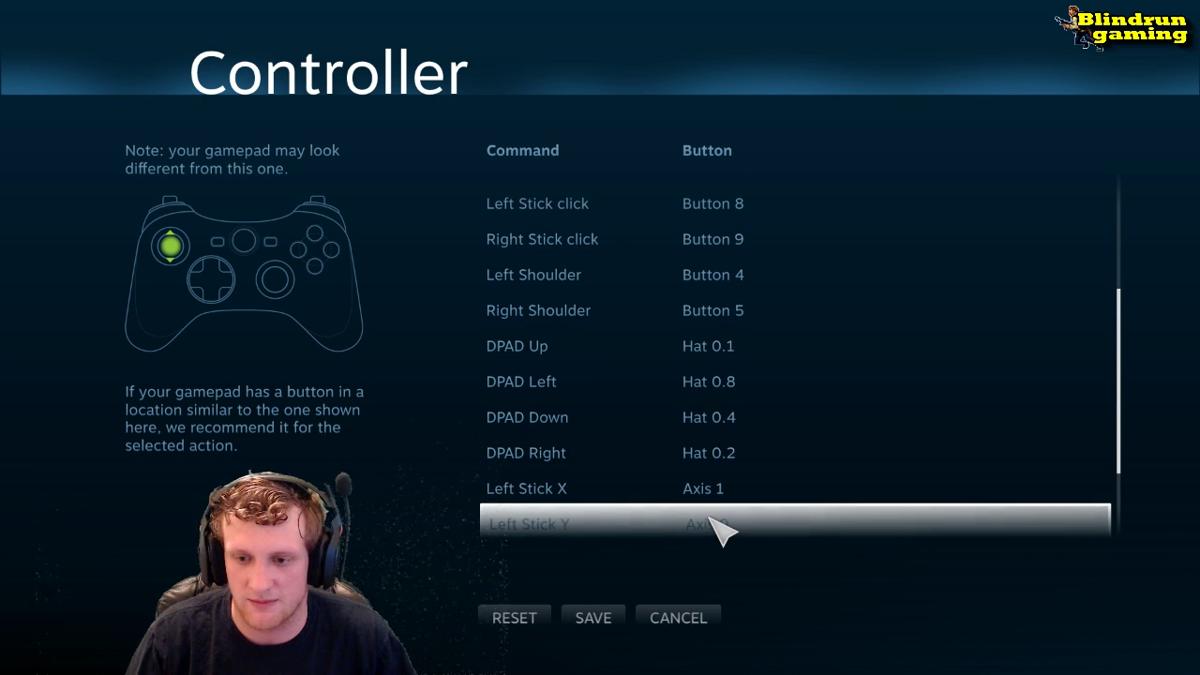
click(711, 520)
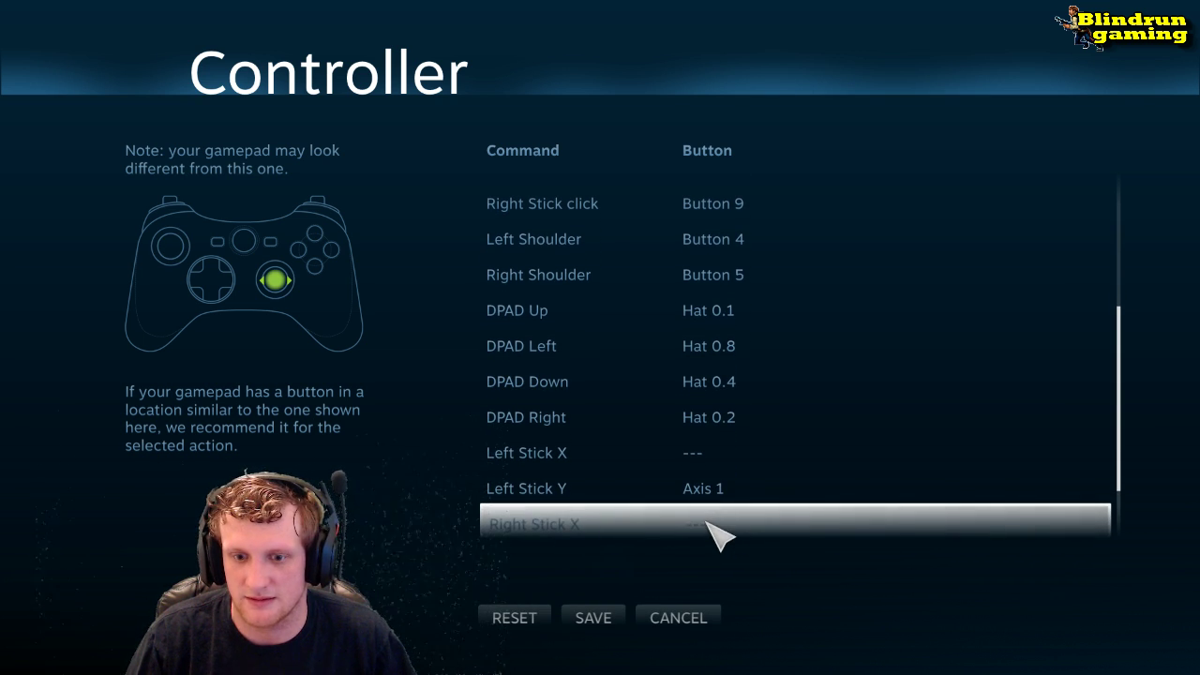
click(699, 467)
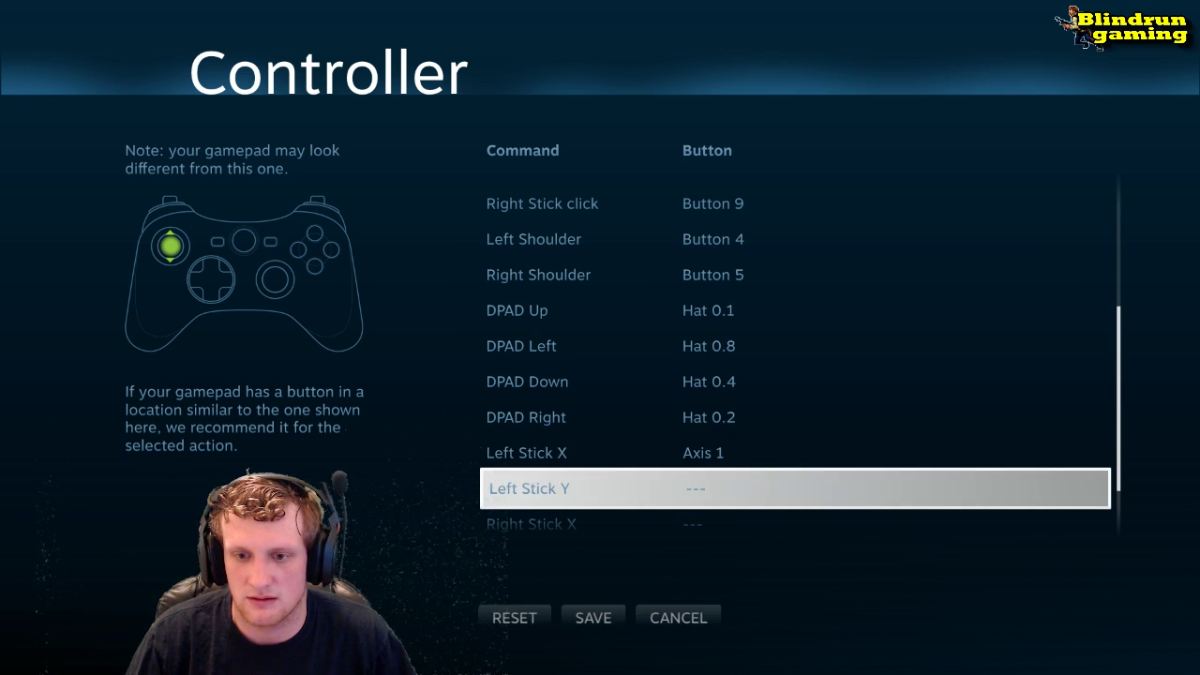
click(698, 487)
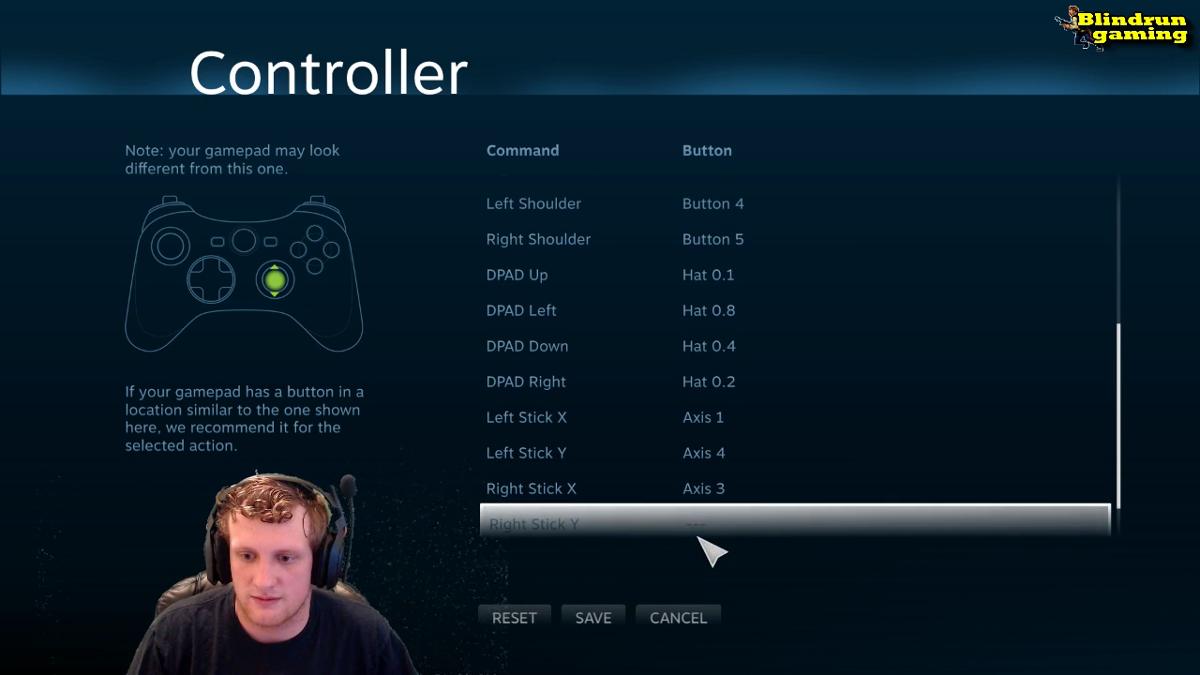
Step: Save the controller mapping, enter xbone as its name and decline to upload the definition
click(596, 622)
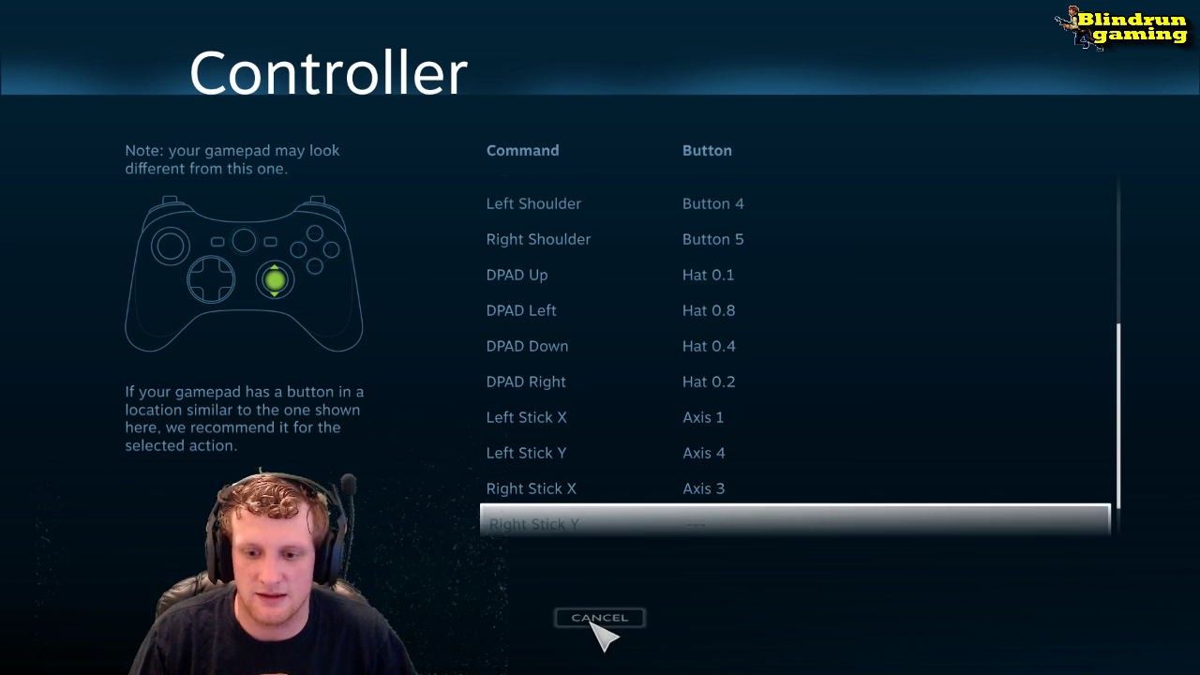
click(597, 620)
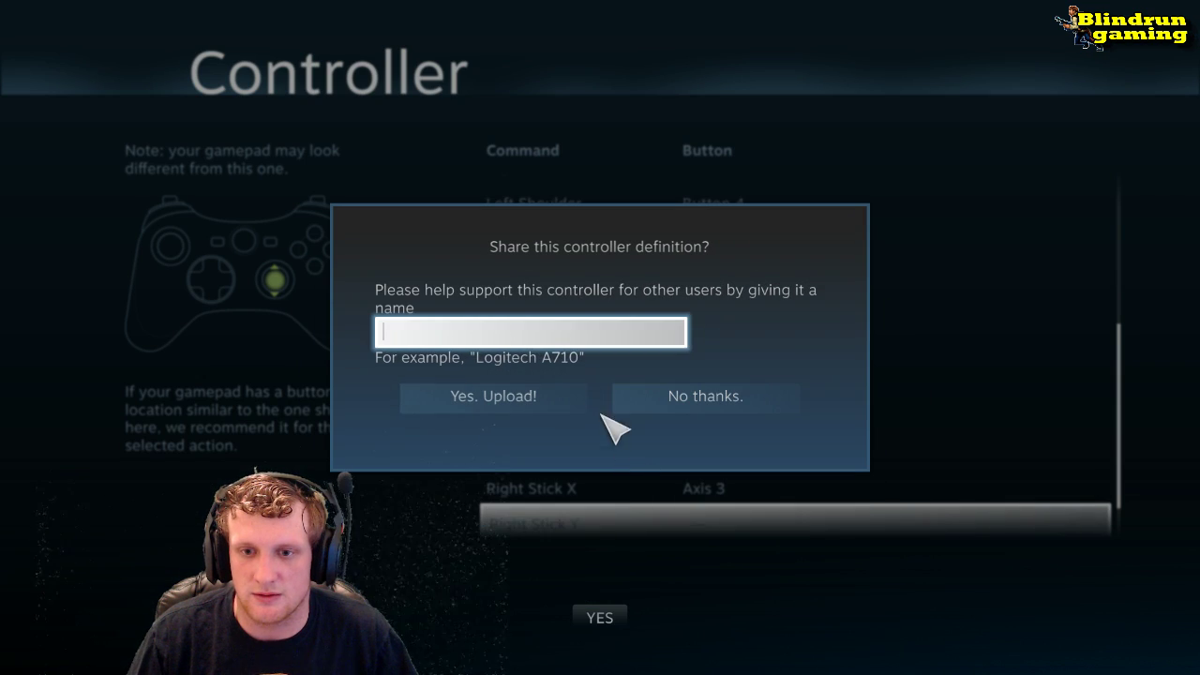
text(x)
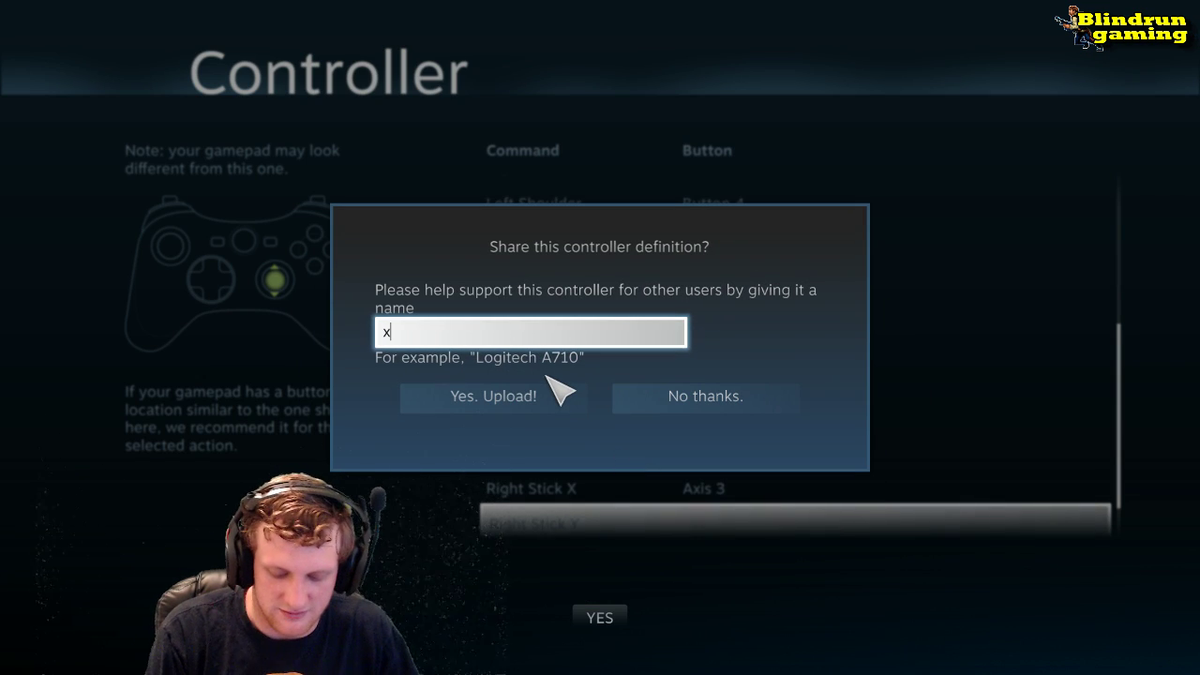
text(bone)
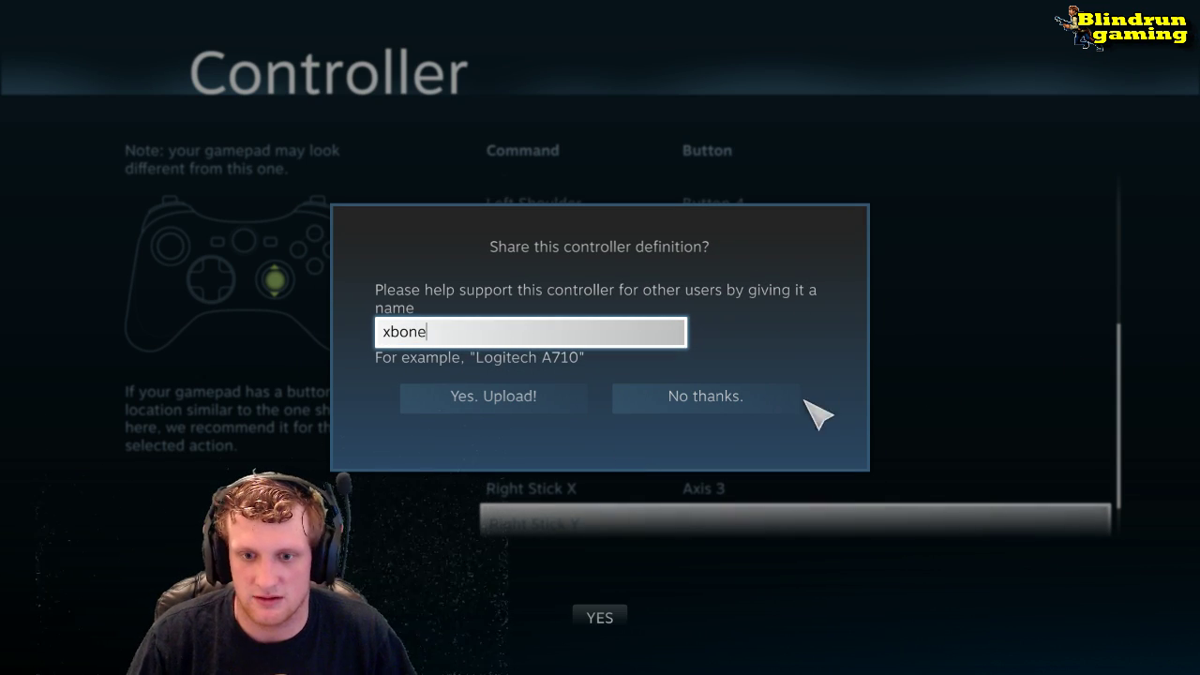
key(Left)
click(748, 393)
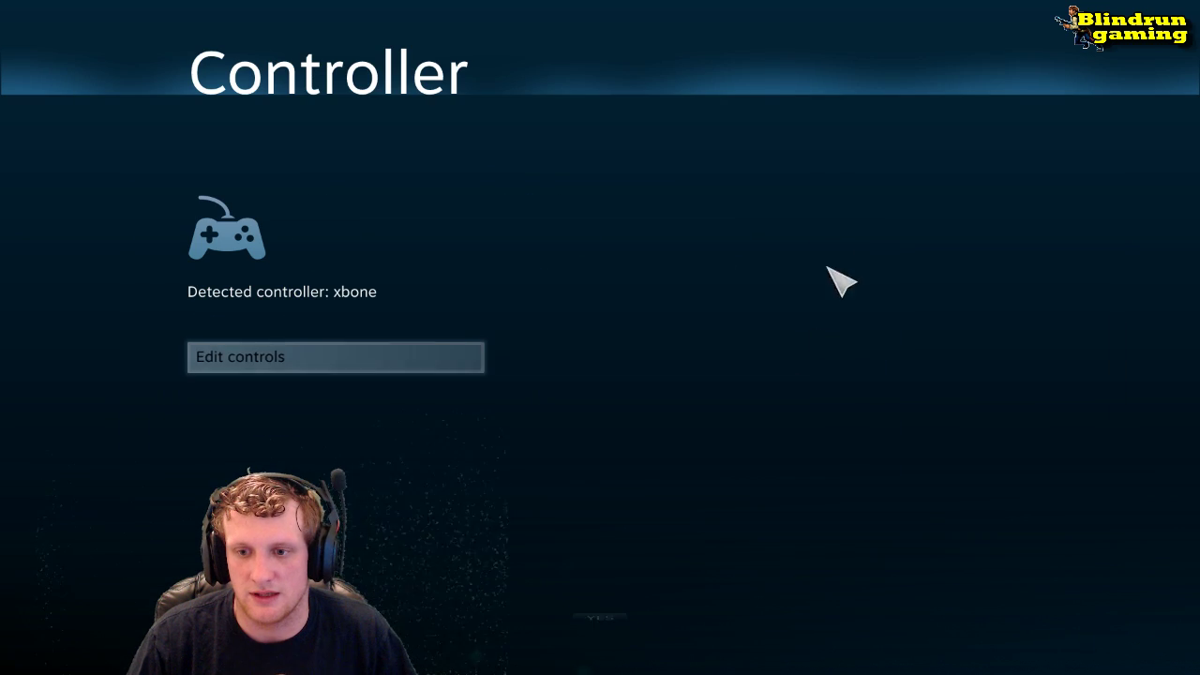
Step: Leave the Controller and Settings pages and exit Big Picture, returning to the desktop
click(618, 609)
key(Down)
key(Down)
key(Down)
key(Down)
key(Down)
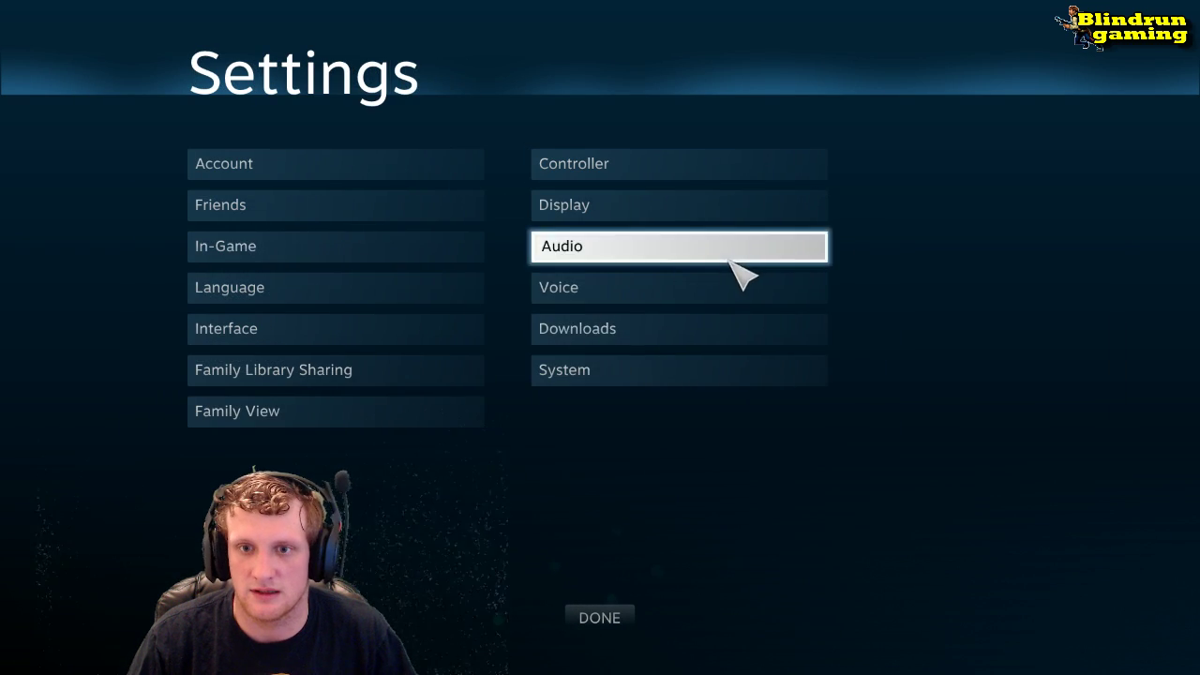
click(598, 618)
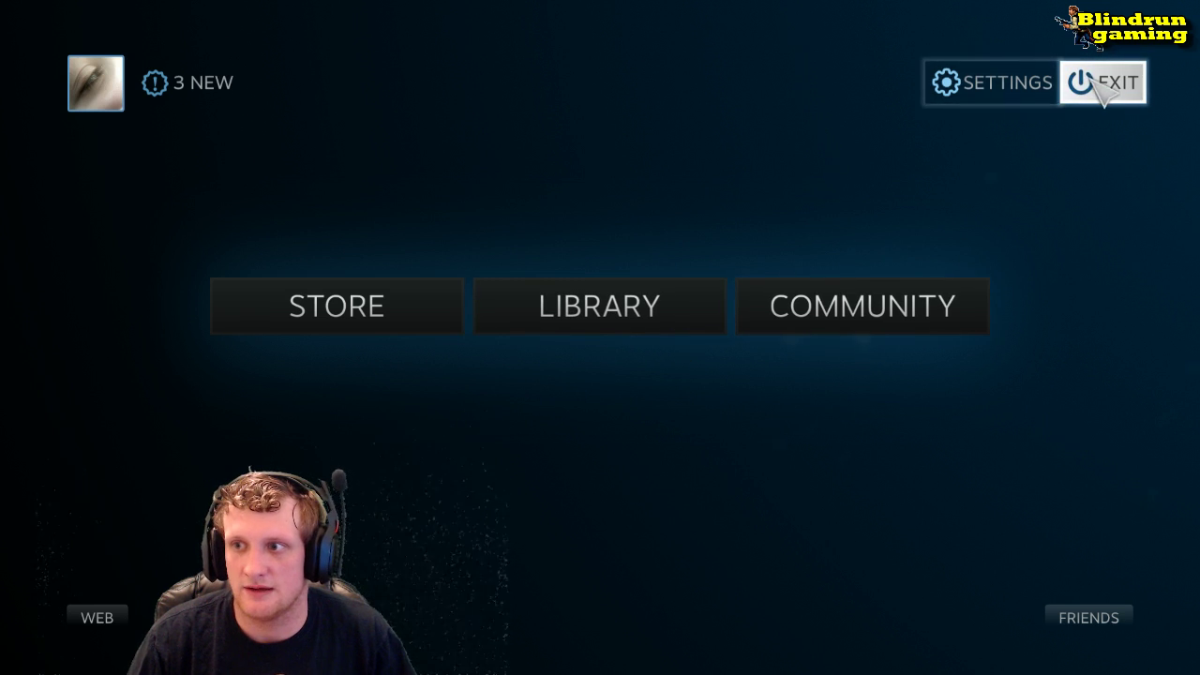
click(1066, 97)
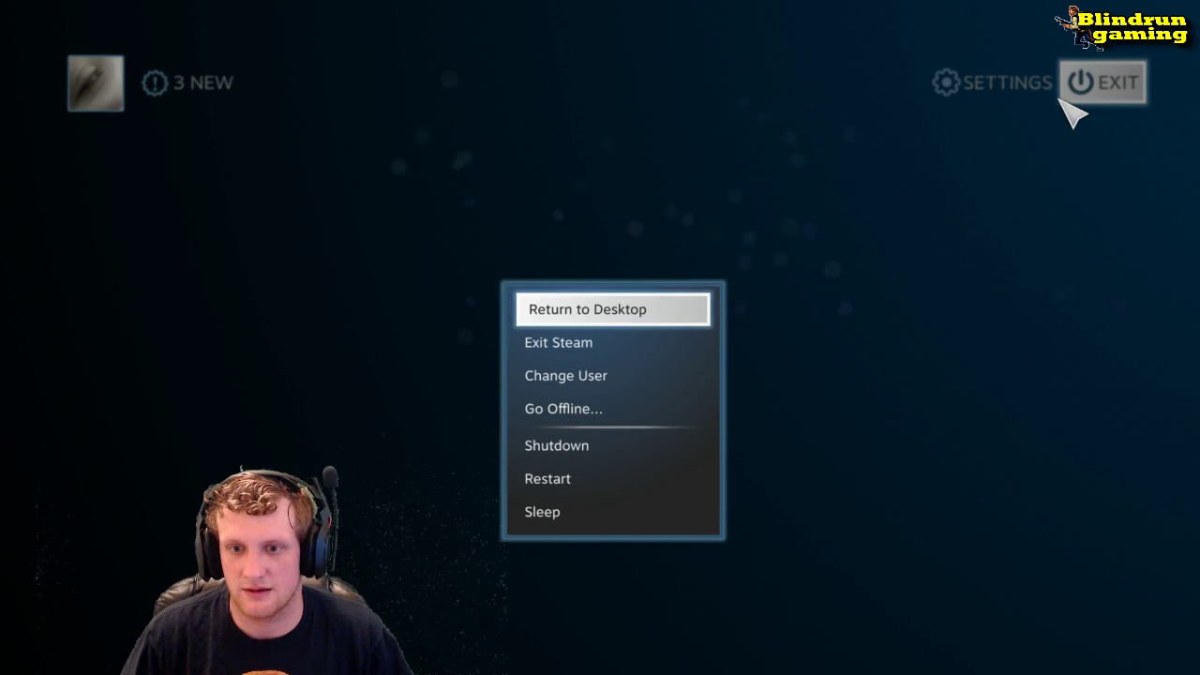
key(Return)
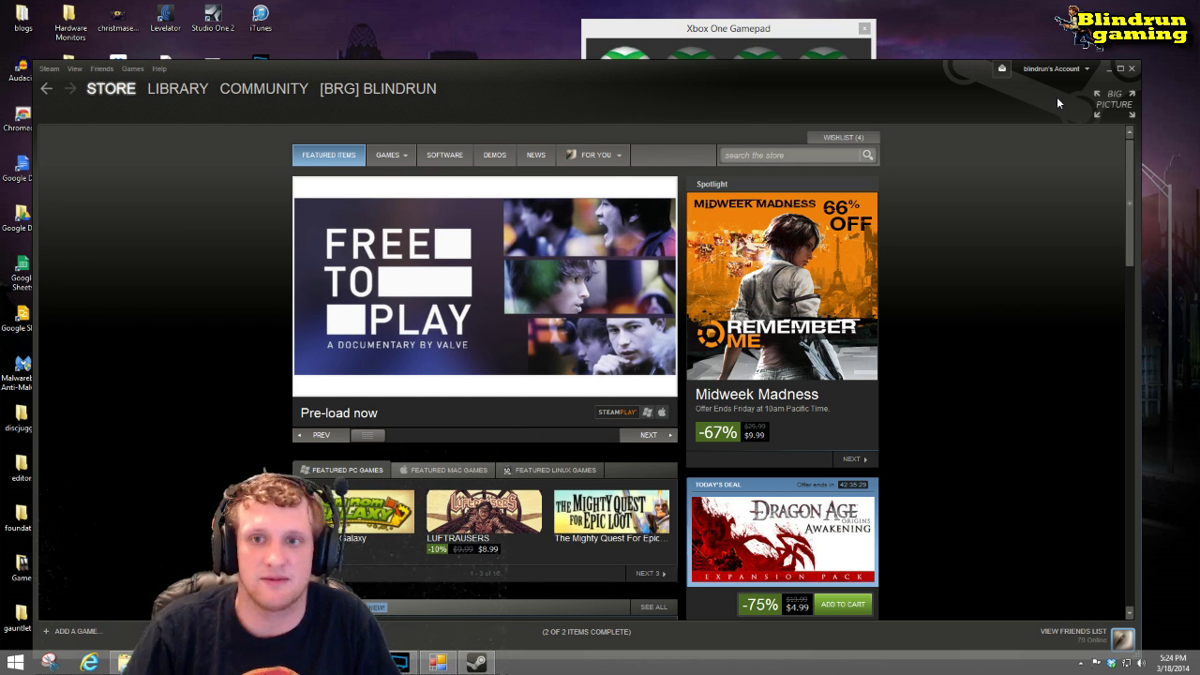
Step: Bring the Xbox One Gamepad window to the front and show the open Firefox windows to choose from
click(716, 37)
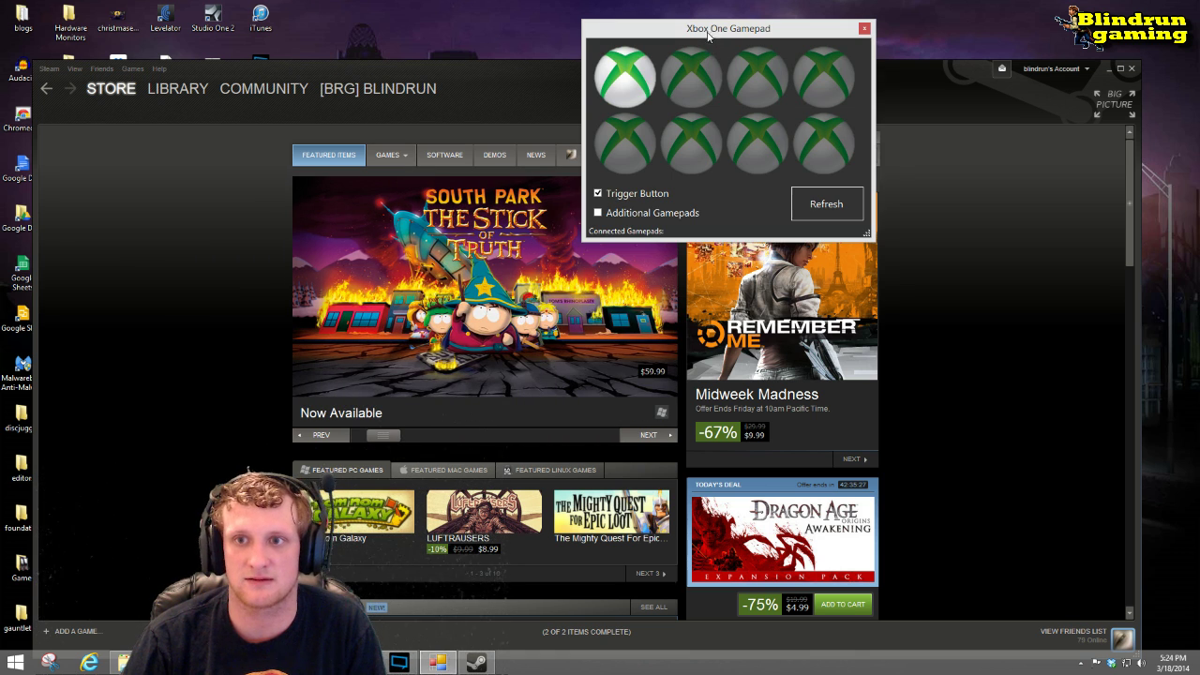
click(215, 662)
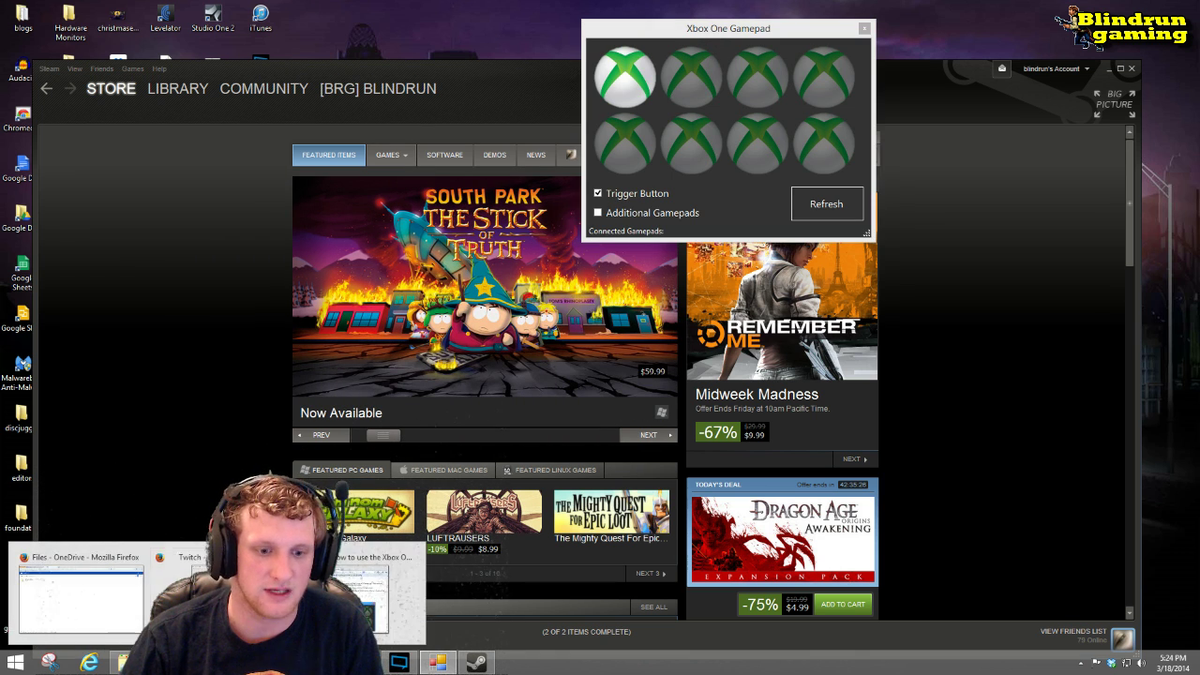